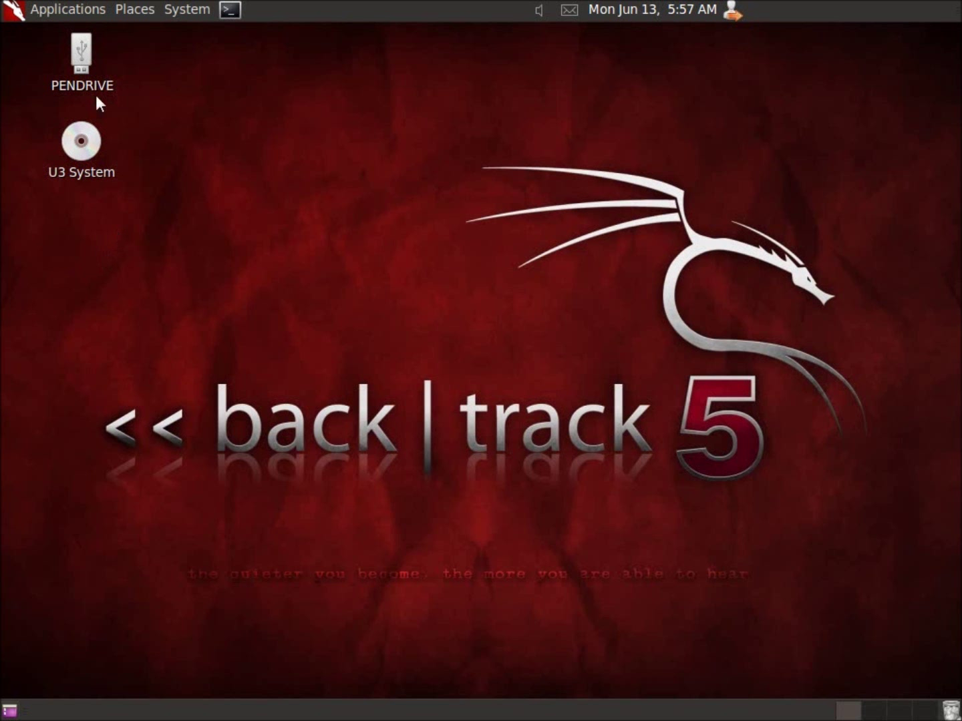
Step: Launch 'install truecrypt' from Applications > BackTrack > Forensics > Digital Anti Forensics
{"action": "left_click", "coordinate": [57, 14]}
{"action": "mouse_move", "coordinate": [81, 89]}
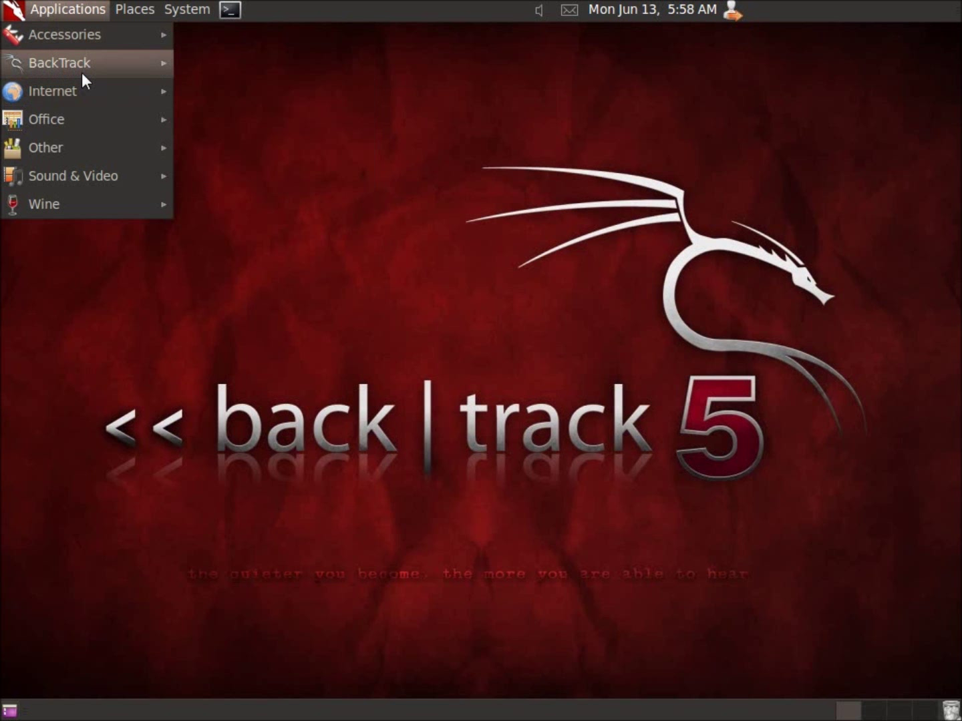
{"action": "mouse_move", "coordinate": [337, 287]}
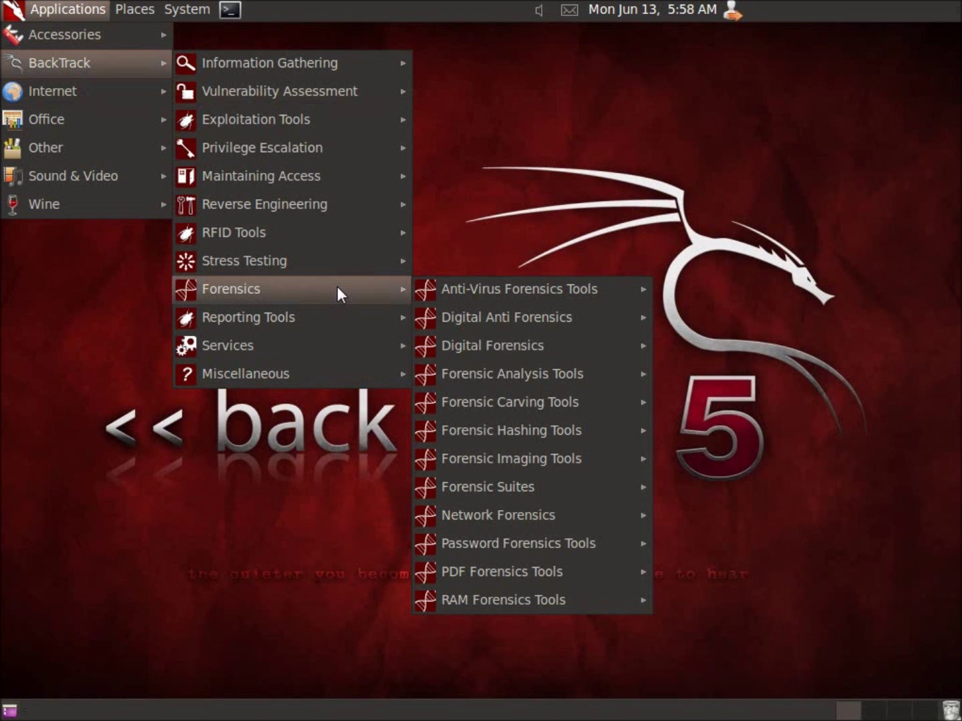
{"action": "mouse_move", "coordinate": [596, 353]}
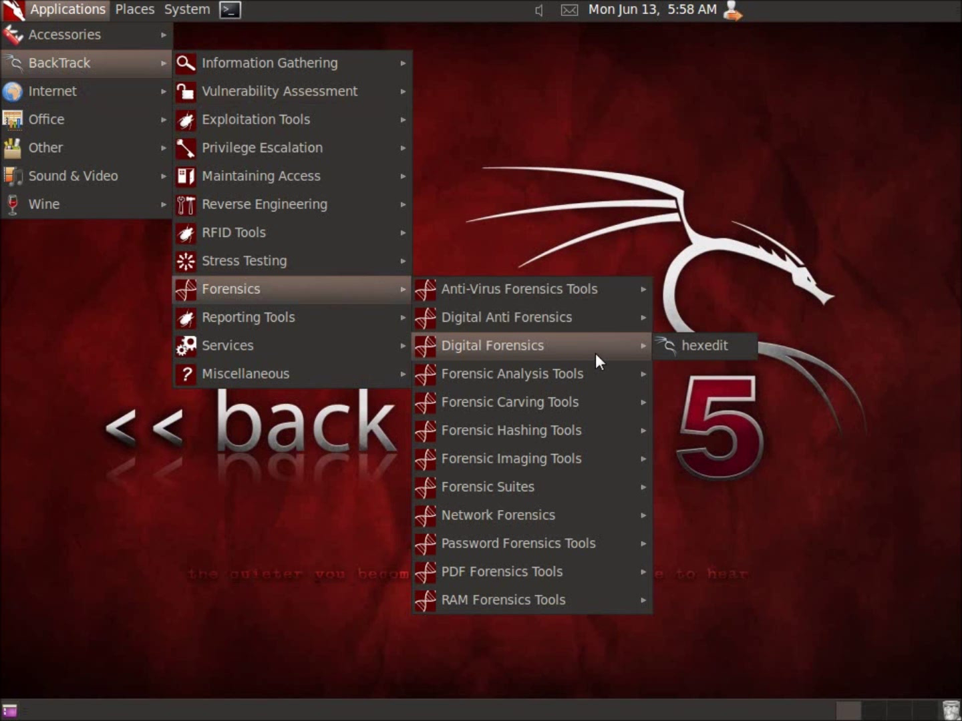
{"action": "mouse_move", "coordinate": [603, 327]}
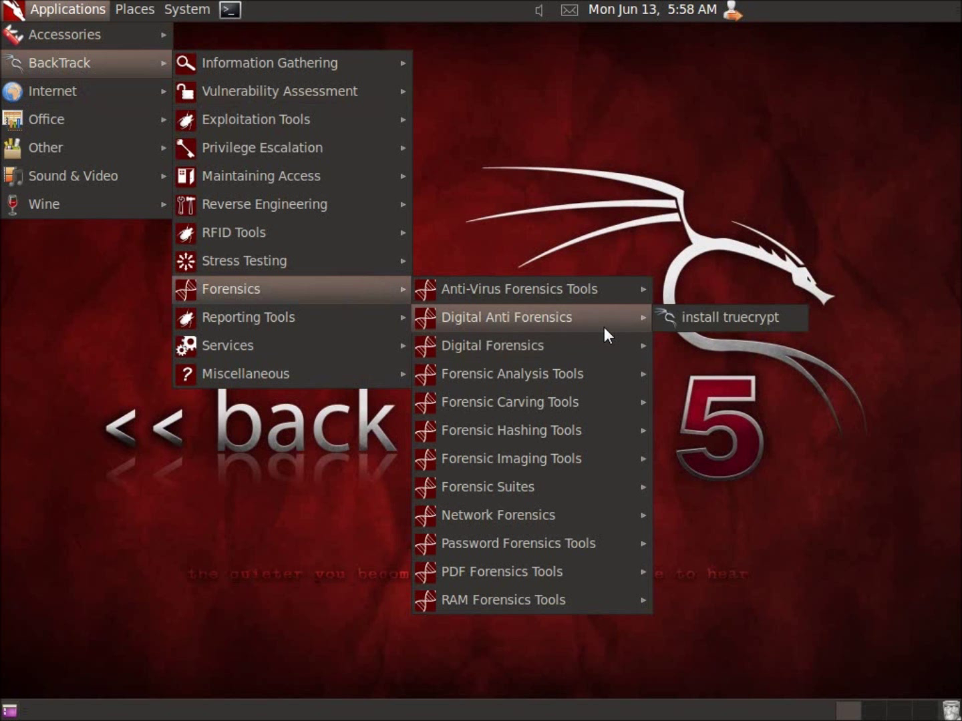
{"action": "left_click", "coordinate": [724, 322]}
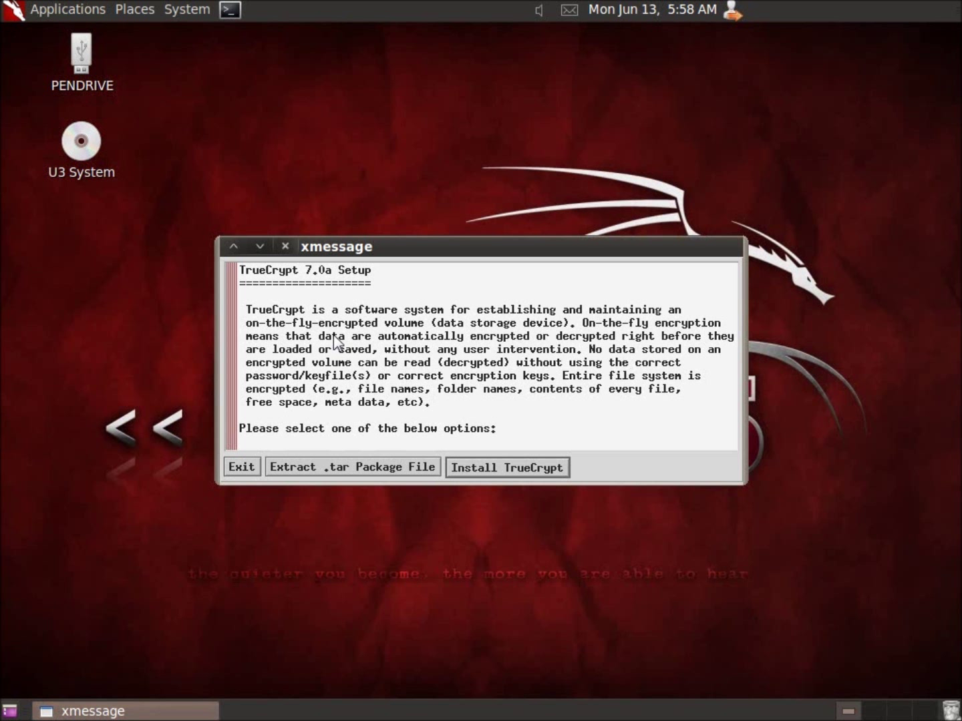
Step: Install TrueCrypt 7.0a, accept its license, dismiss the uninstall notice and close the setup terminal
{"action": "left_click", "coordinate": [480, 470]}
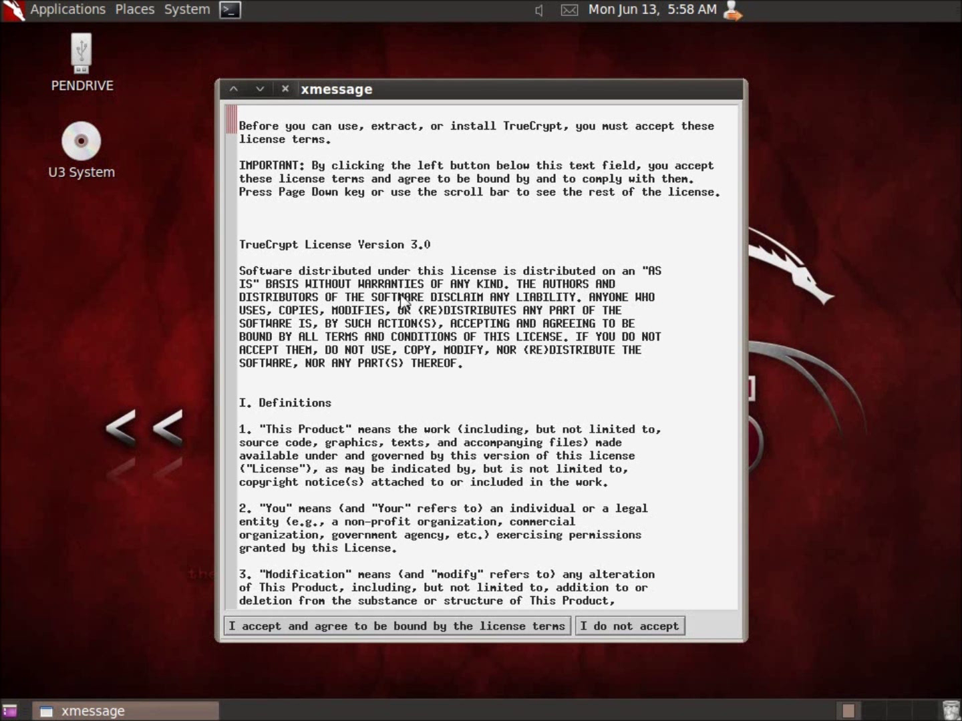
{"action": "left_click", "coordinate": [418, 634]}
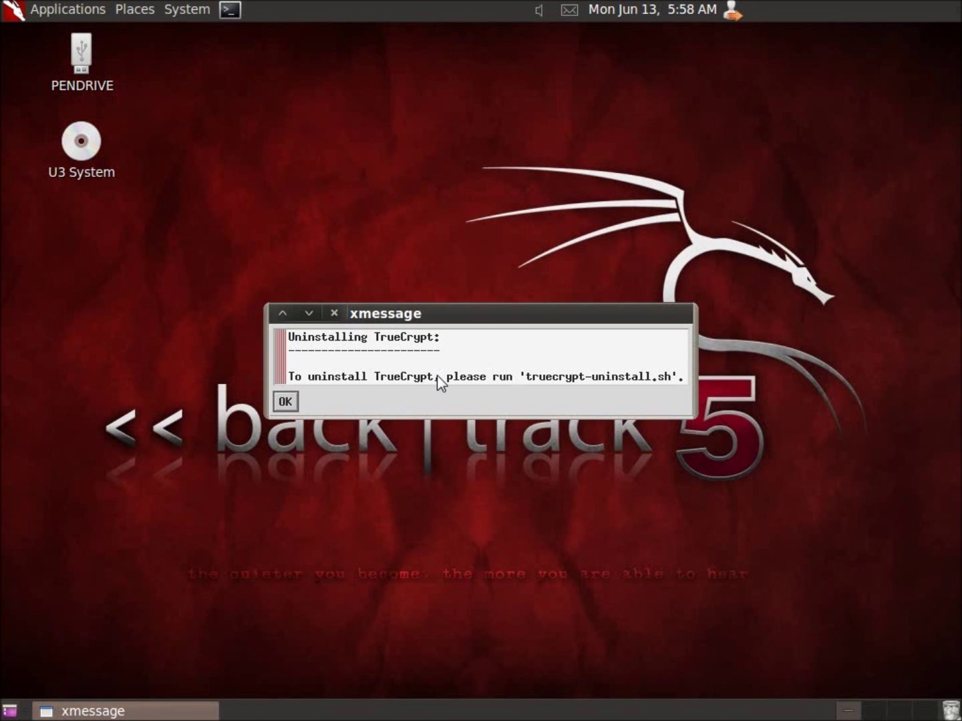
{"action": "left_click_drag", "start_coordinate": [532, 377], "coordinate": [659, 378]}
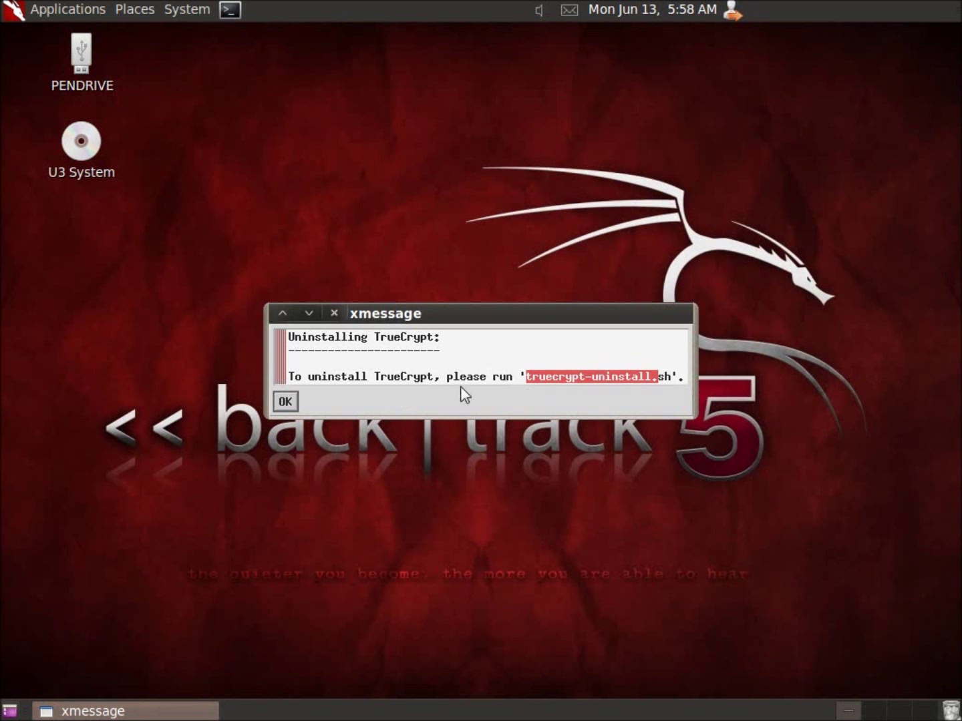
{"action": "left_click", "coordinate": [415, 376]}
{"action": "left_click", "coordinate": [286, 402]}
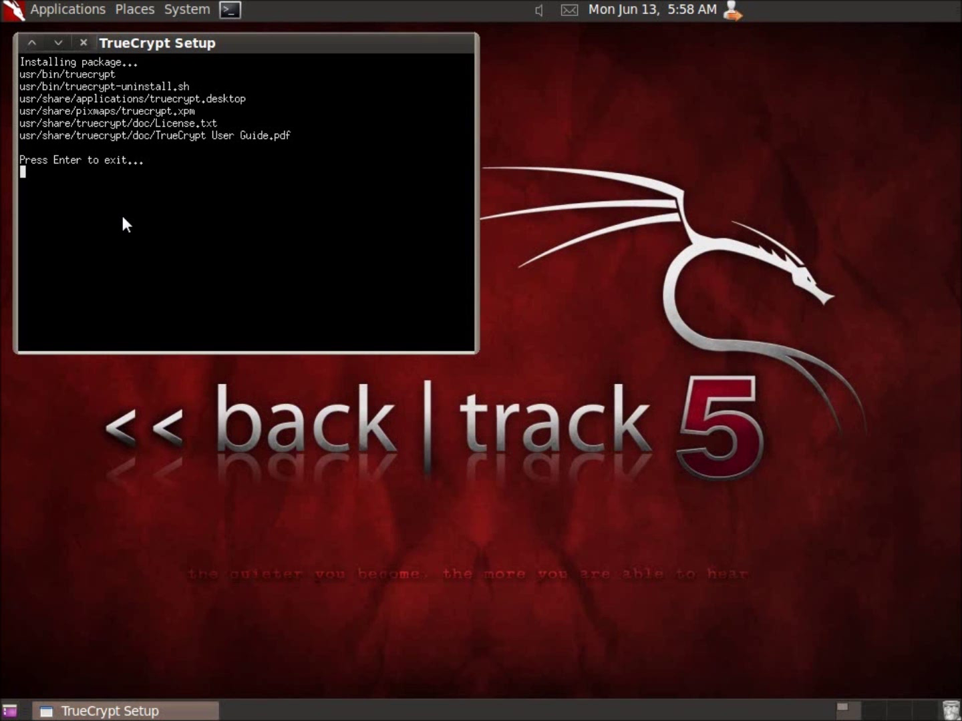
{"action": "key", "text": "Return"}
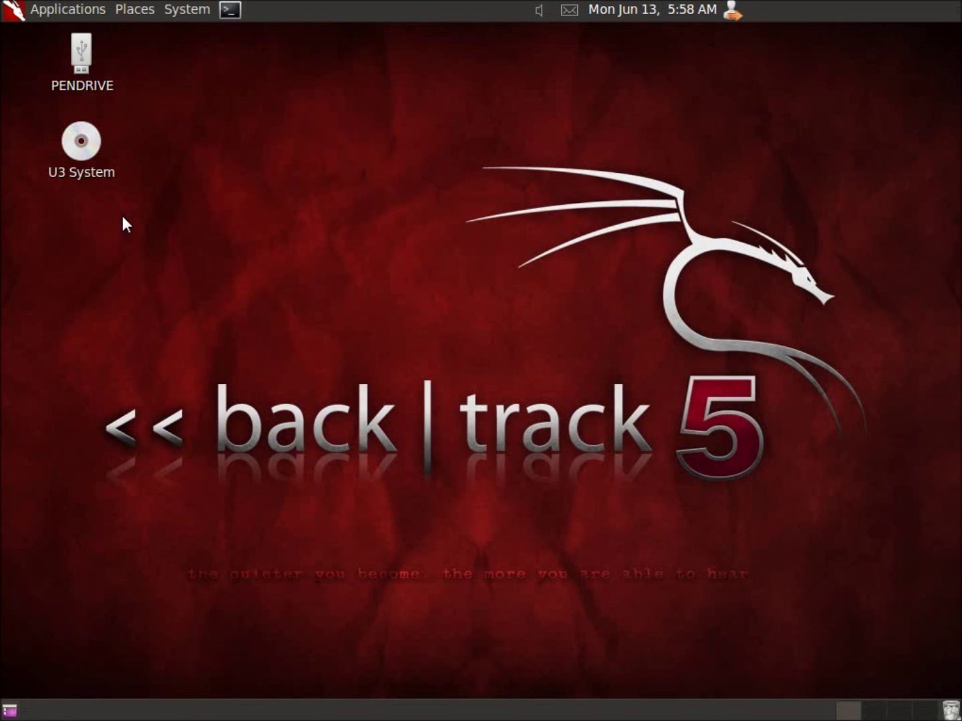
Step: Start truecrypt from Applications > BackTrack > Forensics > Digital Anti Forensics
{"action": "left_click", "coordinate": [53, 10]}
{"action": "mouse_move", "coordinate": [58, 33]}
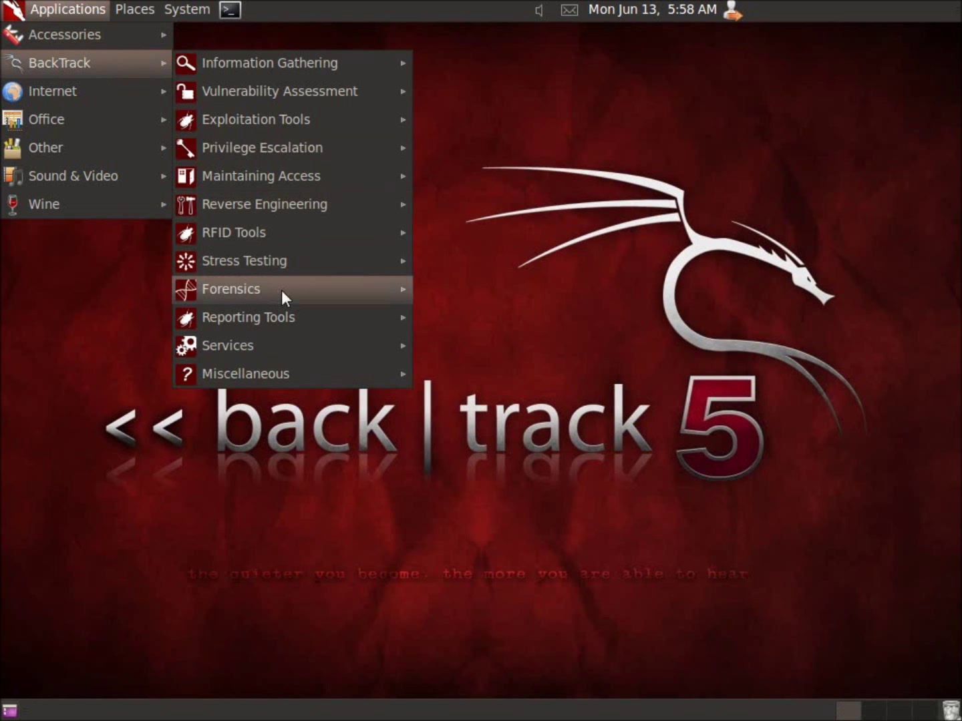
{"action": "mouse_move", "coordinate": [285, 293]}
{"action": "mouse_move", "coordinate": [526, 344]}
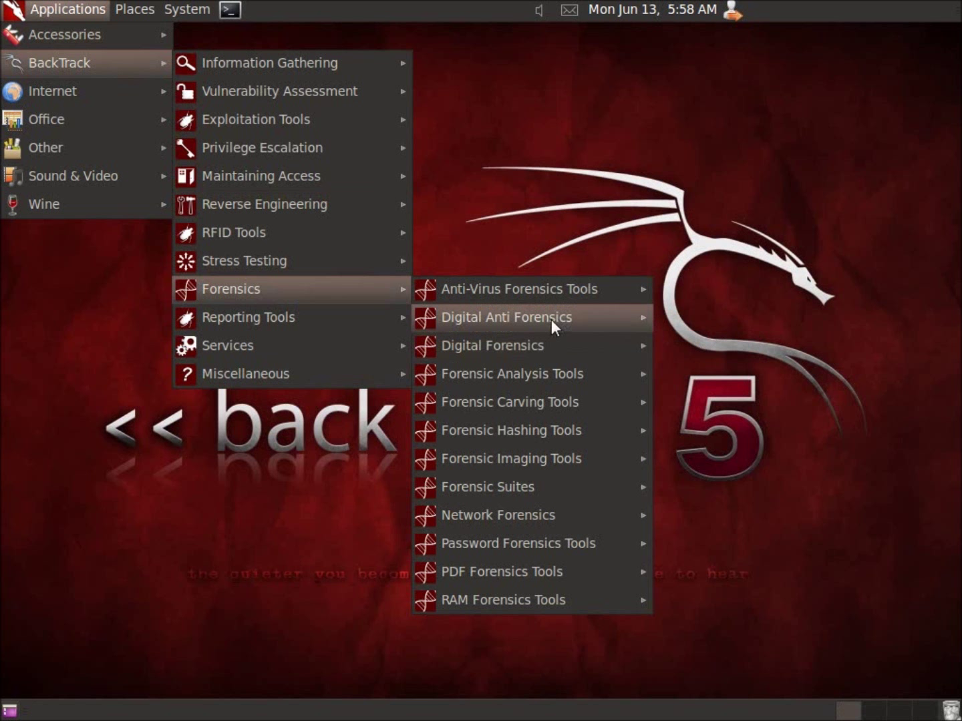
{"action": "mouse_move", "coordinate": [565, 316]}
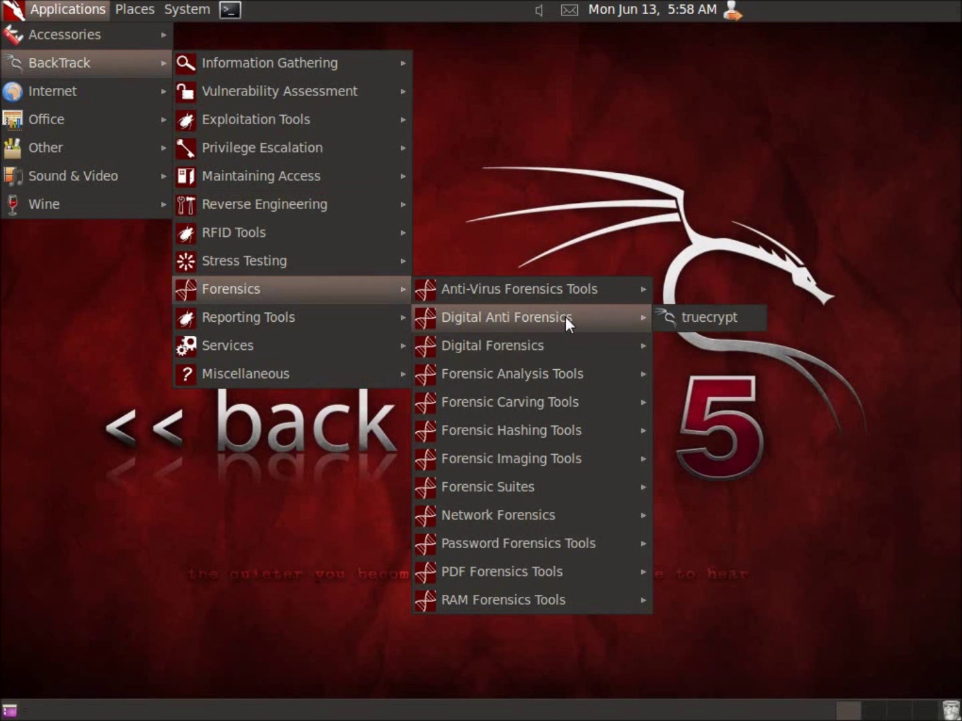
{"action": "left_click", "coordinate": [717, 323]}
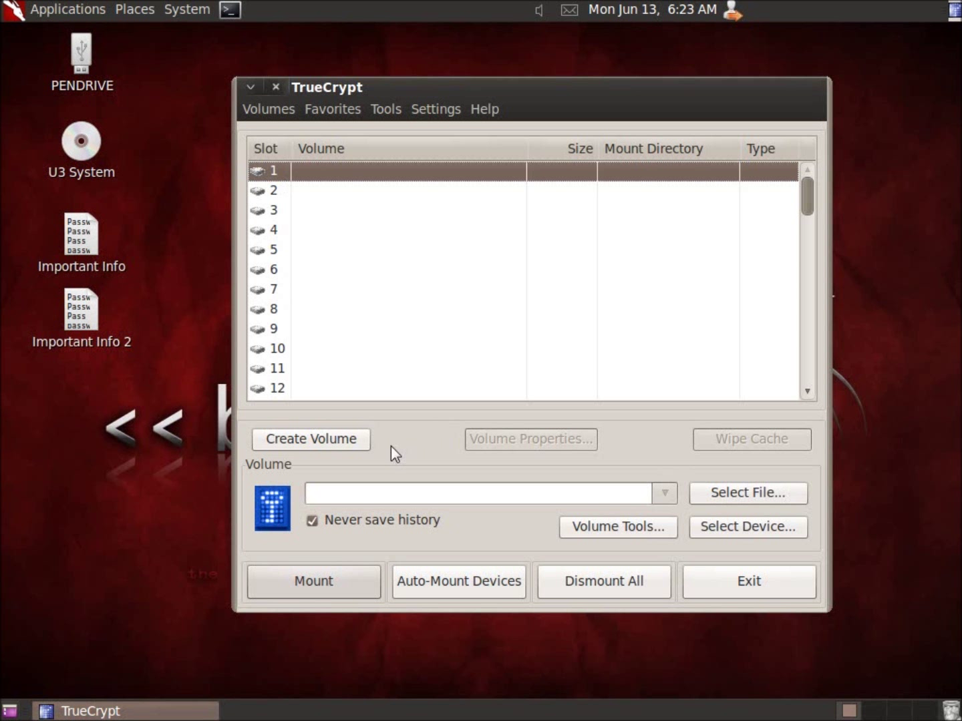
Step: Begin Create Volume, keeping 'encrypted file container' and 'Standard TrueCrypt volume' choices
{"action": "left_click", "coordinate": [356, 443]}
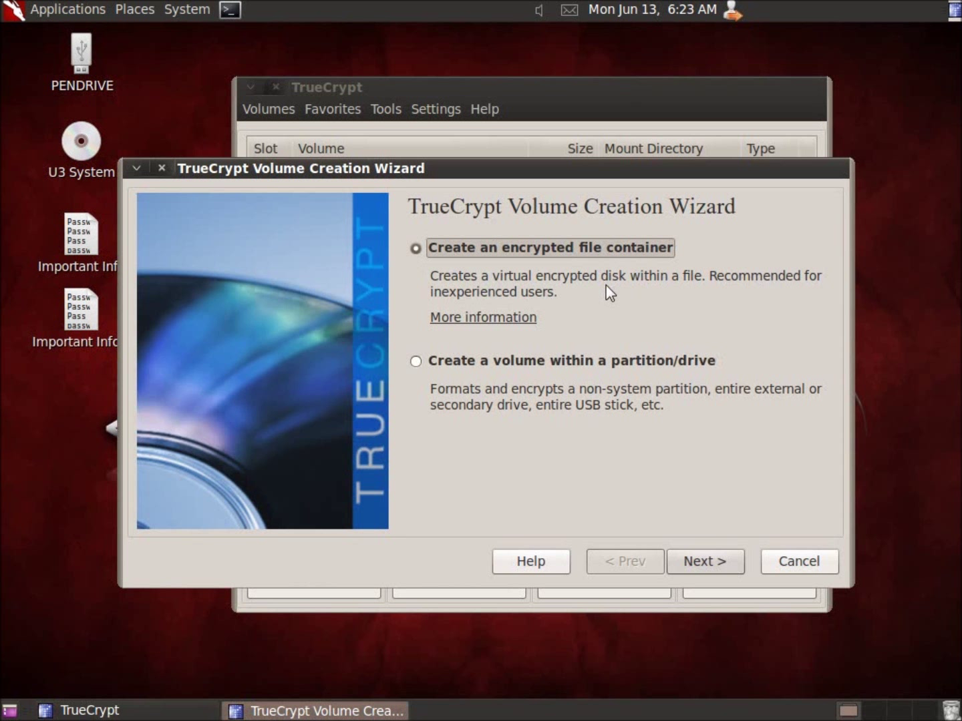
{"action": "left_click", "coordinate": [706, 565]}
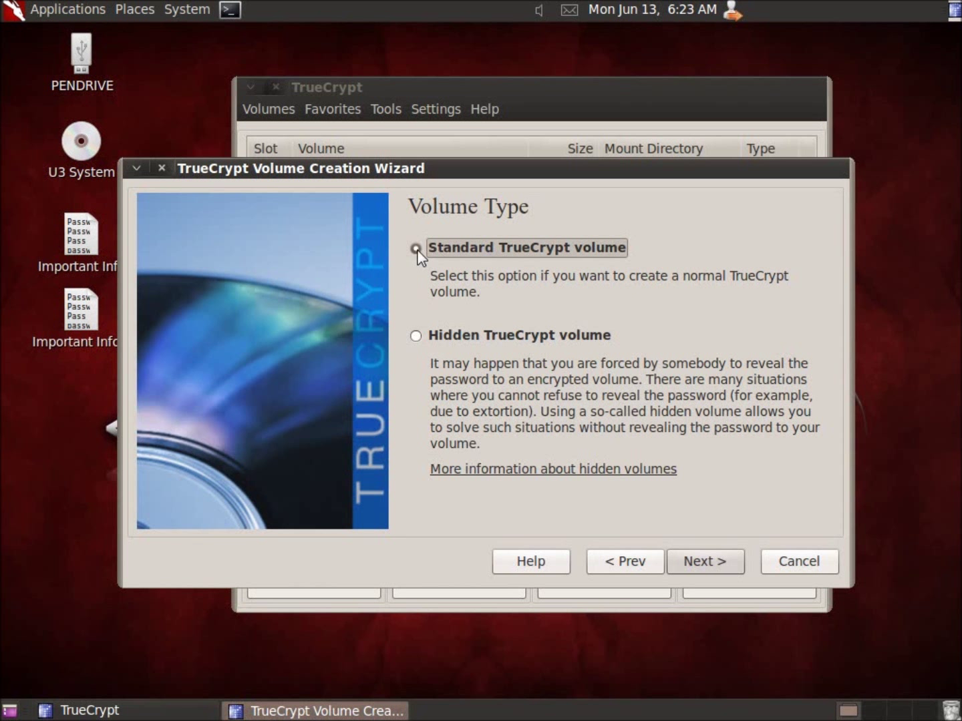
{"action": "left_click", "coordinate": [704, 562]}
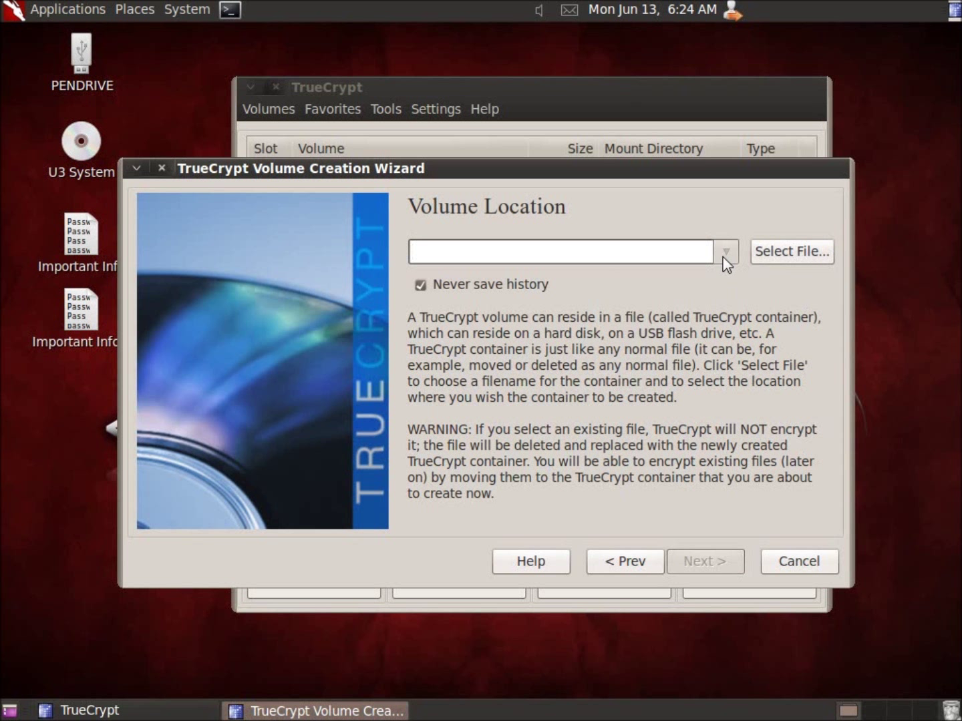
Step: Set the volume location to a file named 'Encrypted Container' in the Desktop folder
{"action": "left_click", "coordinate": [784, 248]}
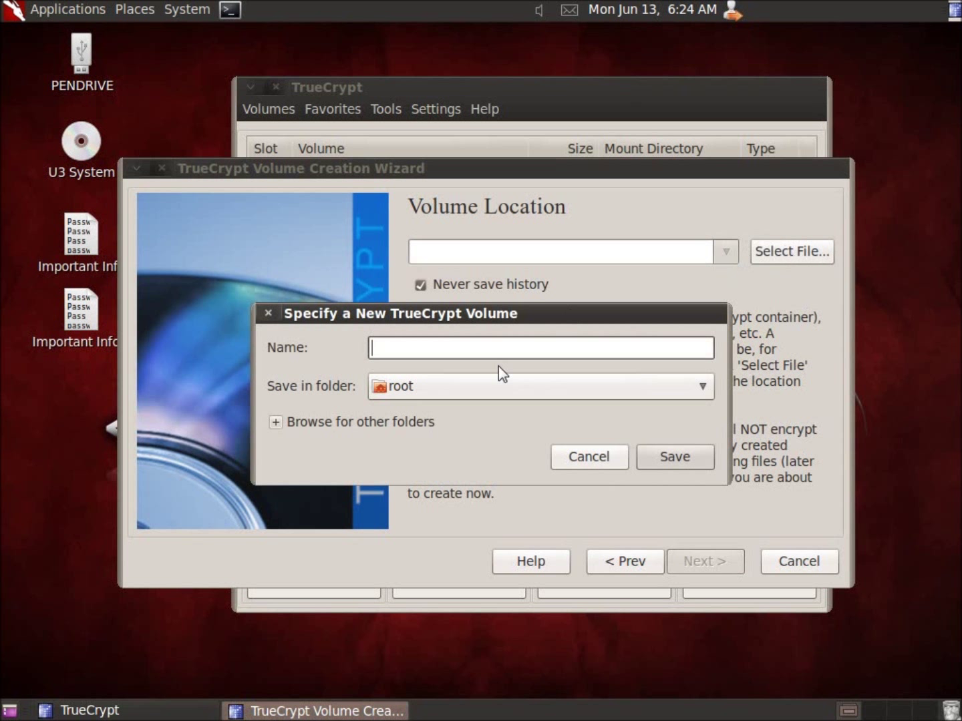
{"action": "left_click", "coordinate": [698, 387]}
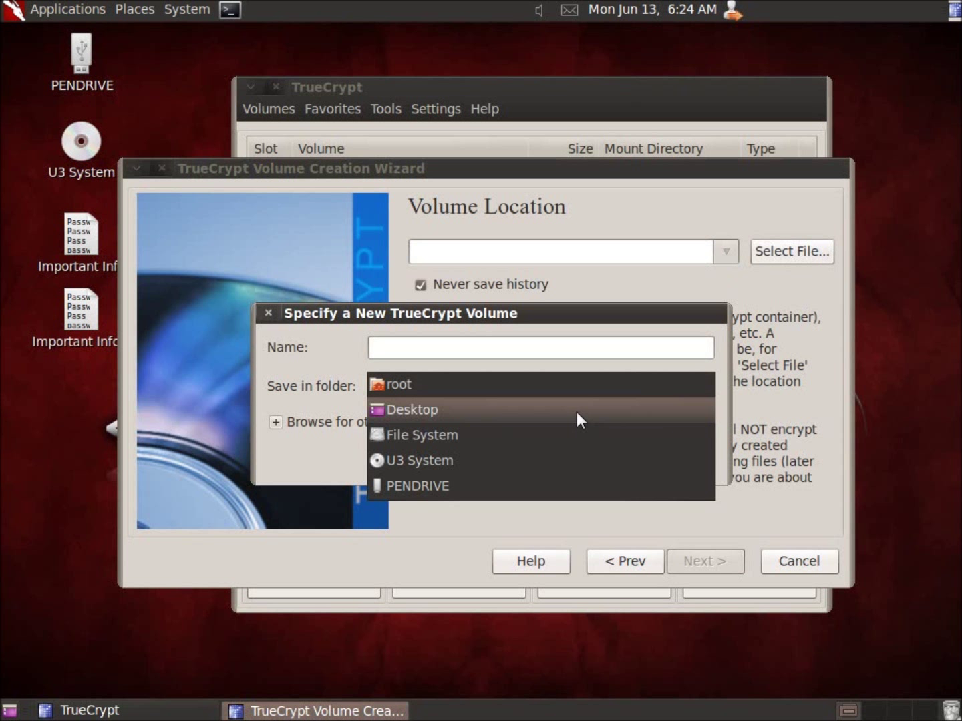
{"action": "left_click", "coordinate": [576, 412]}
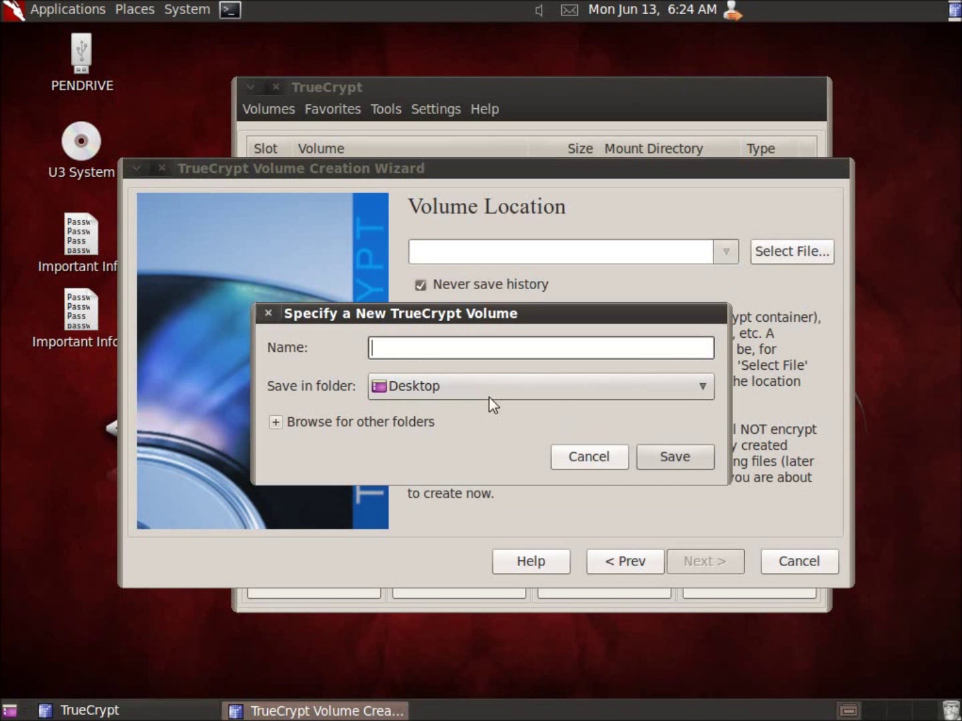
{"action": "left_click", "coordinate": [386, 351]}
{"action": "type", "text": "Encrypted Contai"}
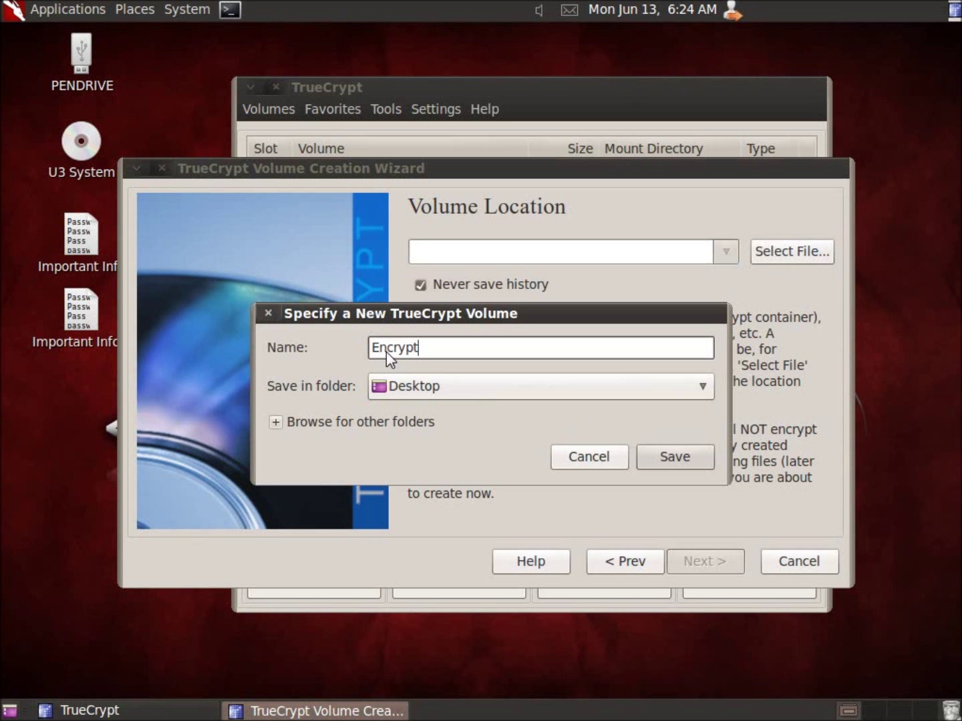
{"action": "type", "text": "ner"}
{"action": "left_click", "coordinate": [669, 462]}
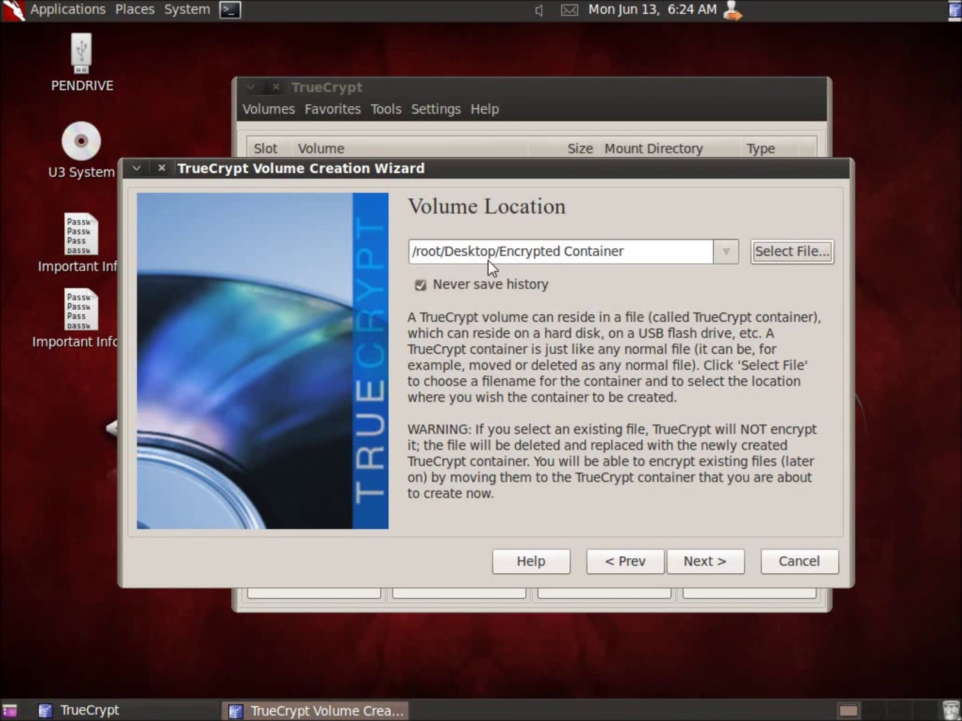
{"action": "left_click", "coordinate": [702, 562]}
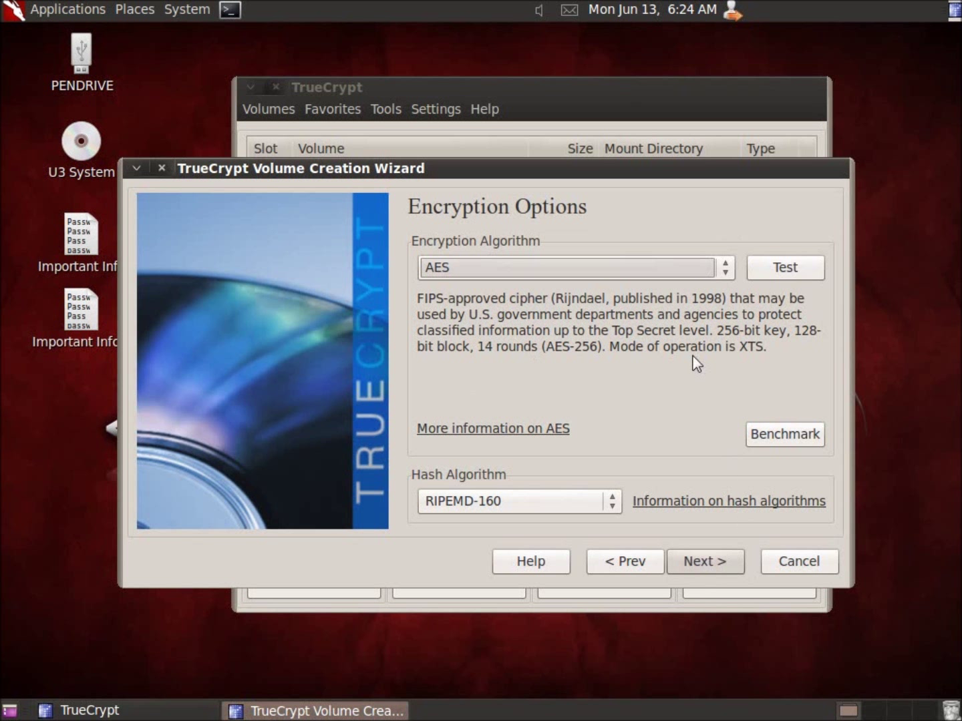
Step: Keep AES as the encryption algorithm and select SHA-512 as the hash algorithm
{"action": "left_click", "coordinate": [731, 269]}
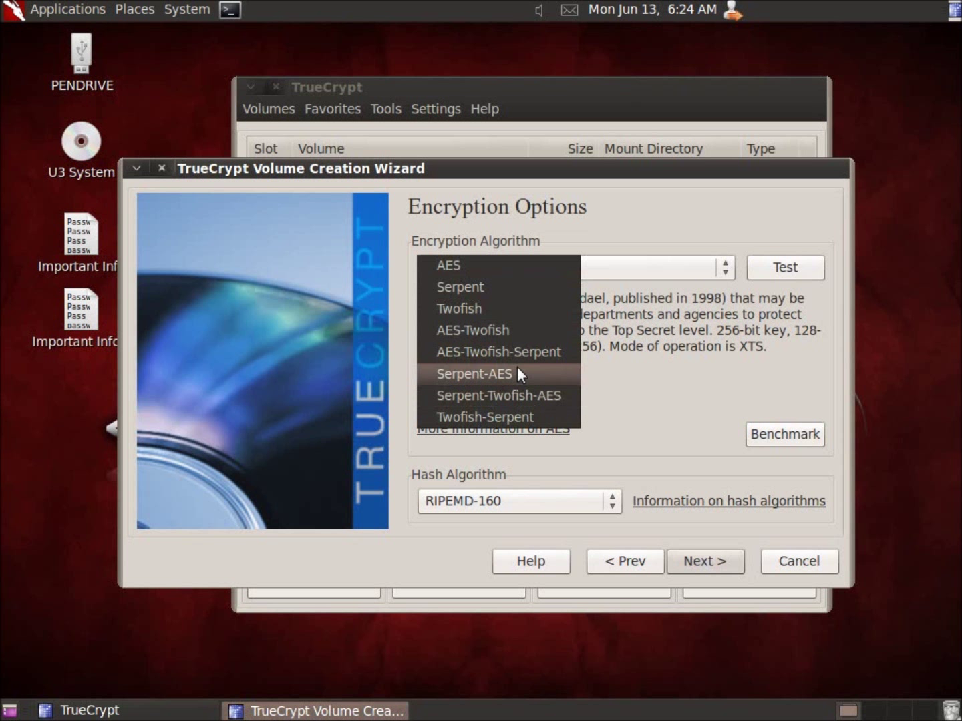
{"action": "left_click", "coordinate": [461, 271]}
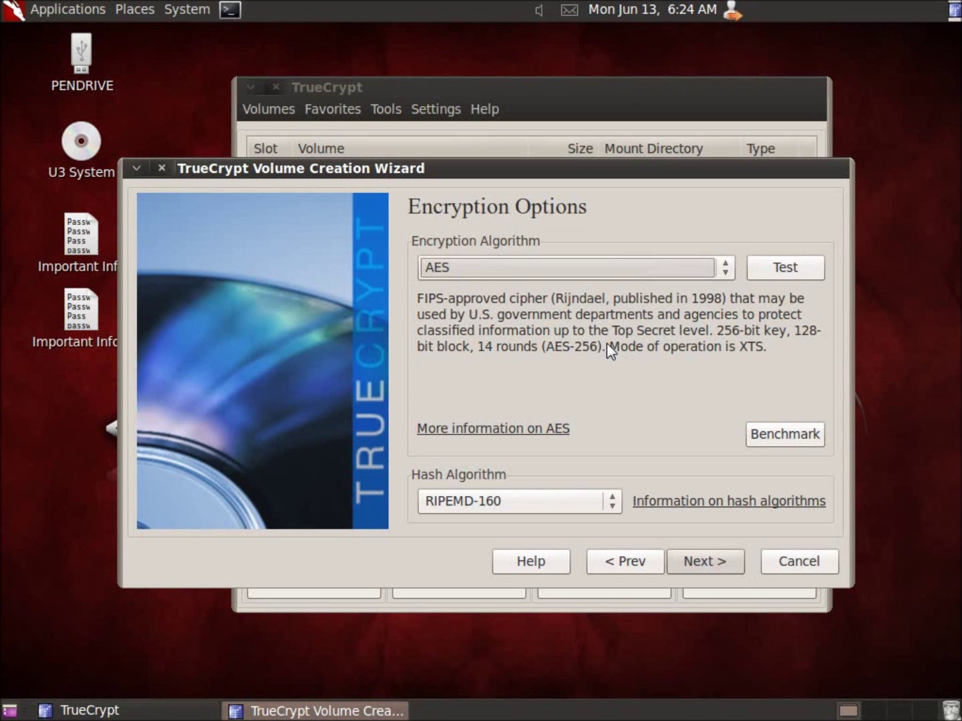
{"action": "left_click", "coordinate": [615, 502]}
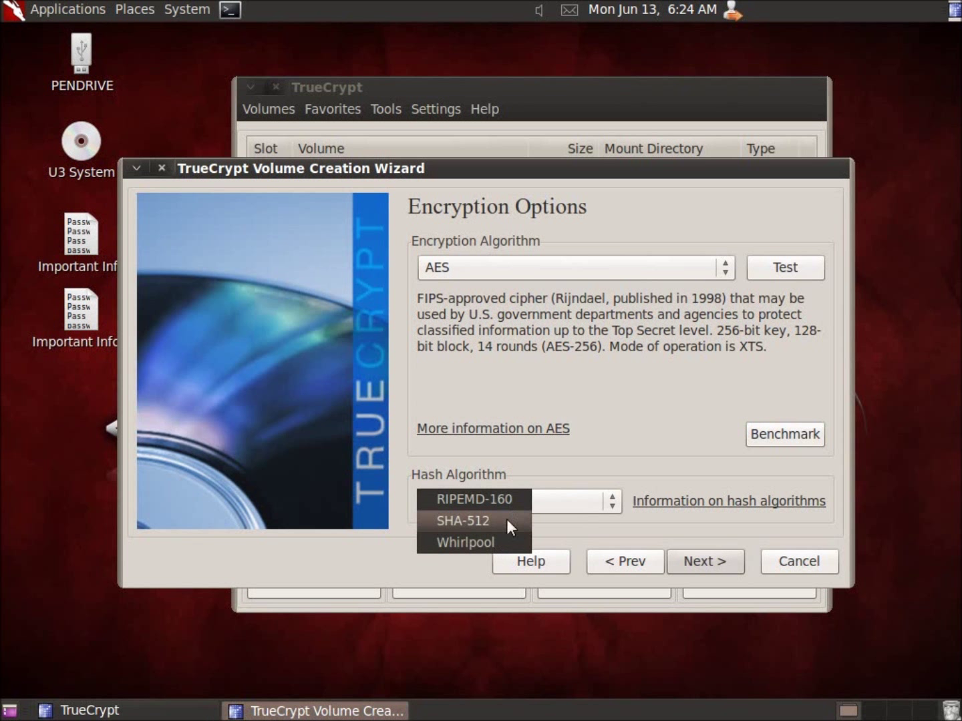
{"action": "left_click", "coordinate": [456, 523]}
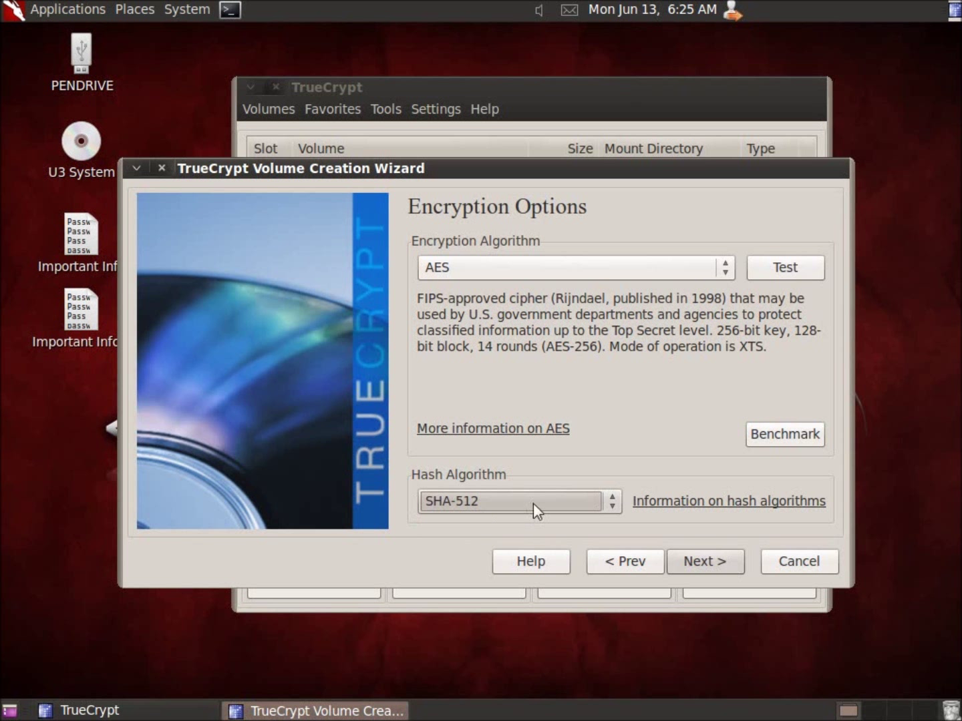
{"action": "left_click", "coordinate": [592, 509]}
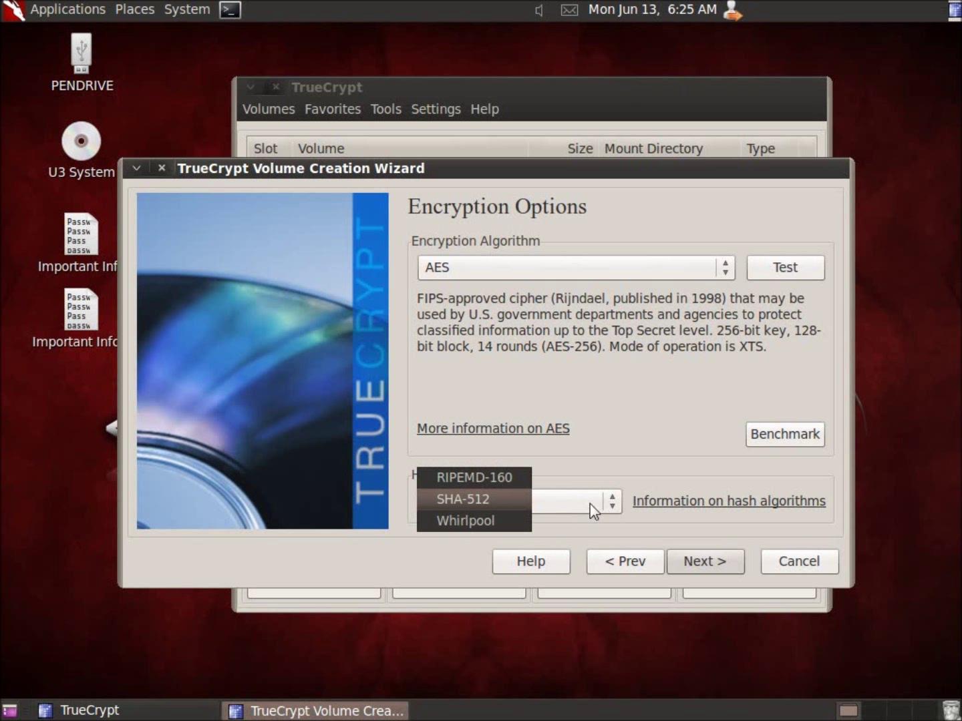
{"action": "left_click", "coordinate": [496, 505]}
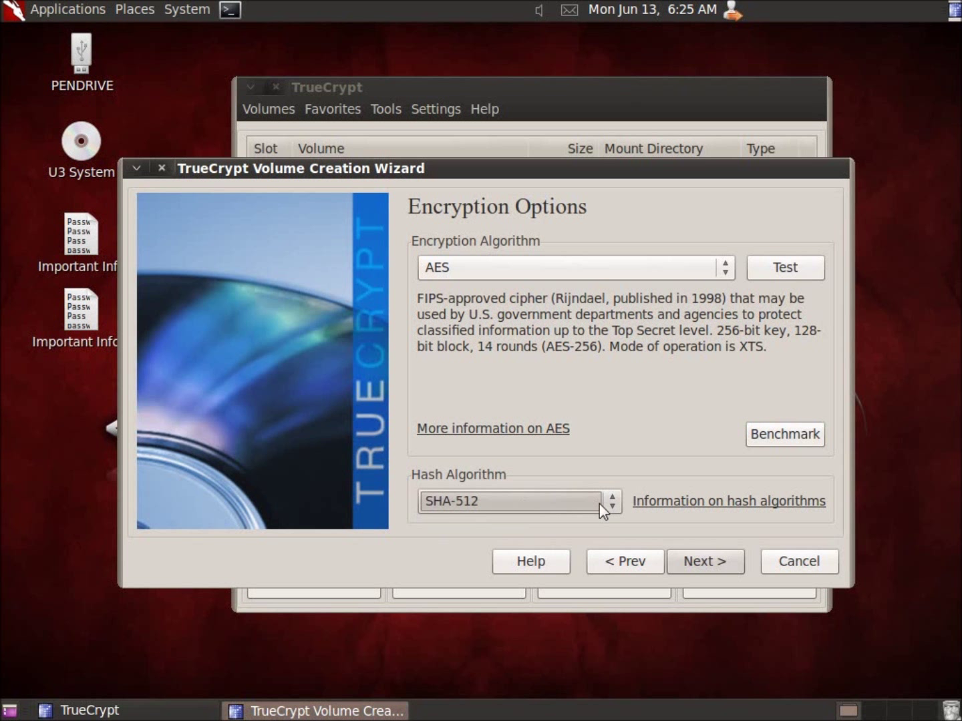
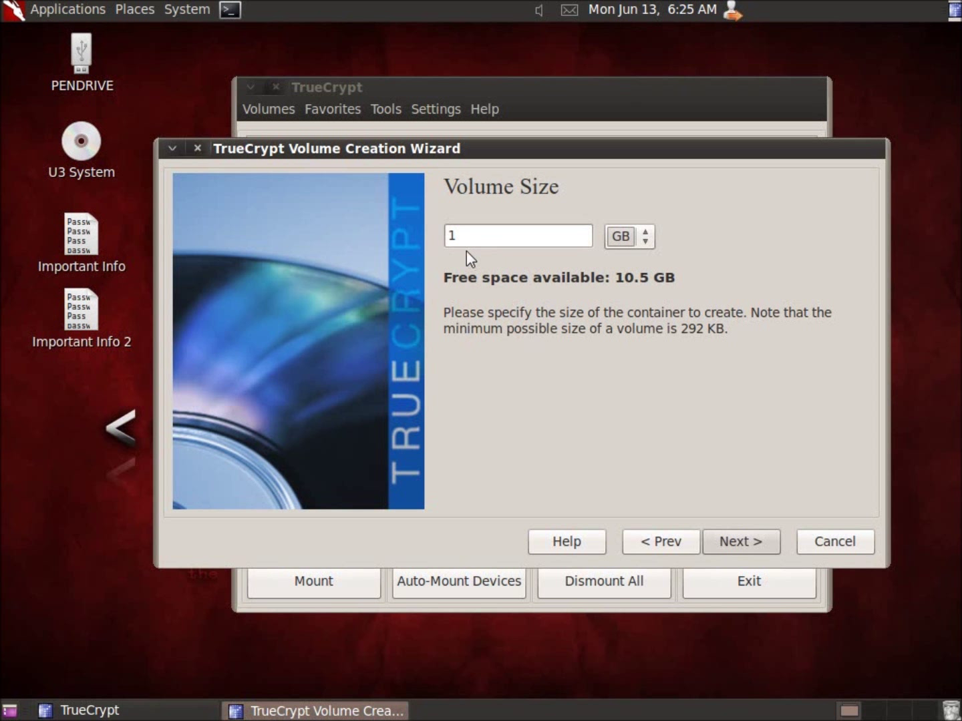
Step: Keep the 1 GB size, set an eight-character password in both fields, and accept the short-password warning
{"action": "left_click", "coordinate": [736, 545]}
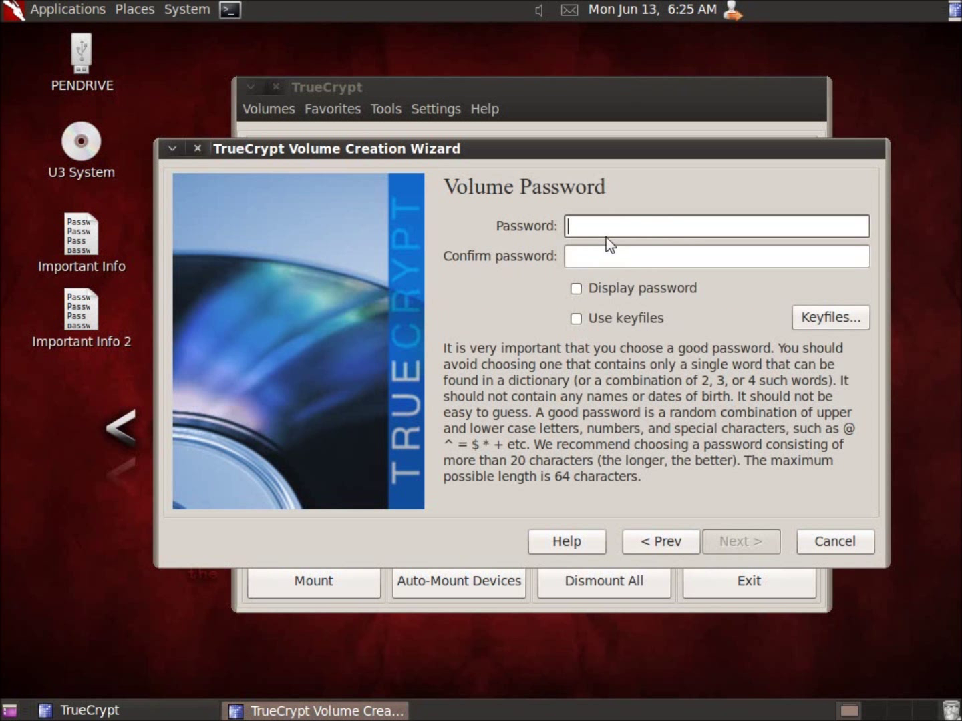
{"action": "type", "text": "aaaaaaaa"}
{"action": "key", "text": "Tab"}
{"action": "type", "text": "aaaaaaaa"}
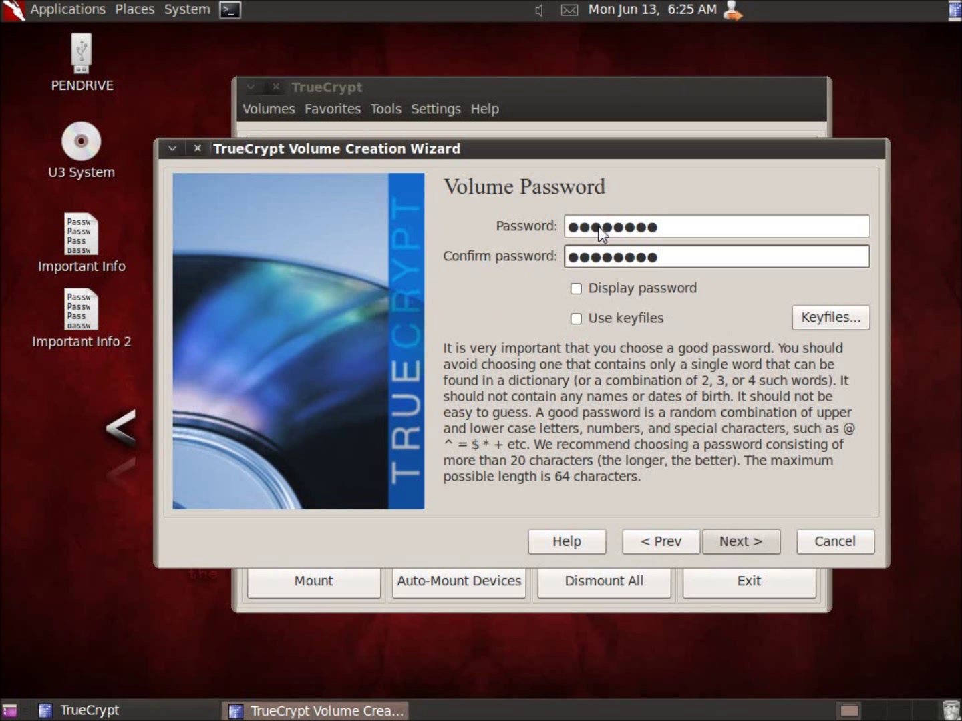
{"action": "left_click", "coordinate": [742, 542]}
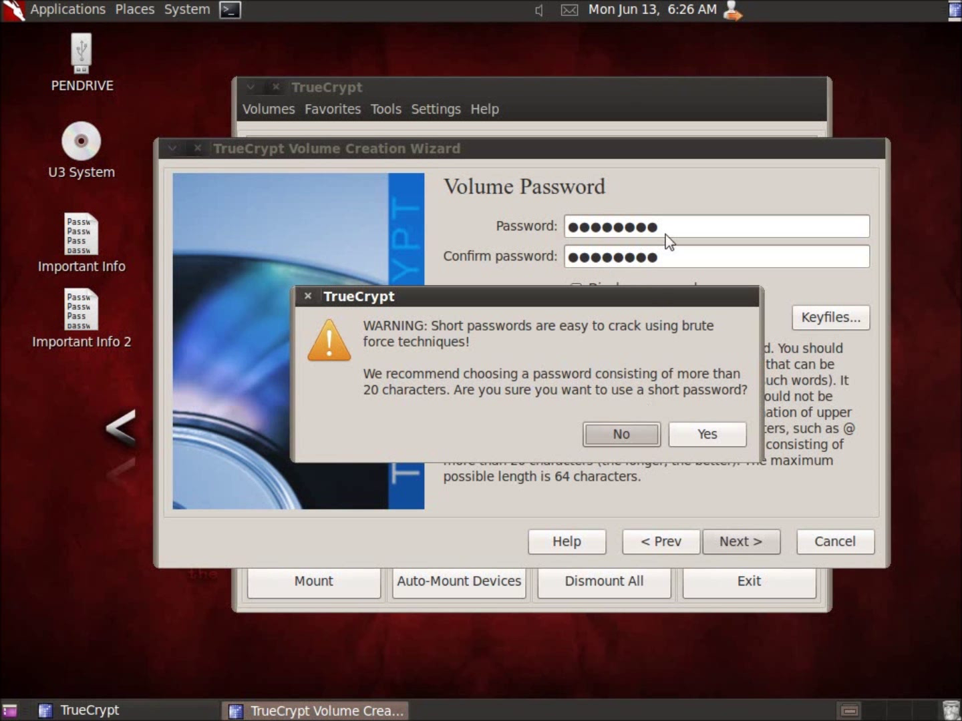
{"action": "left_click", "coordinate": [706, 441]}
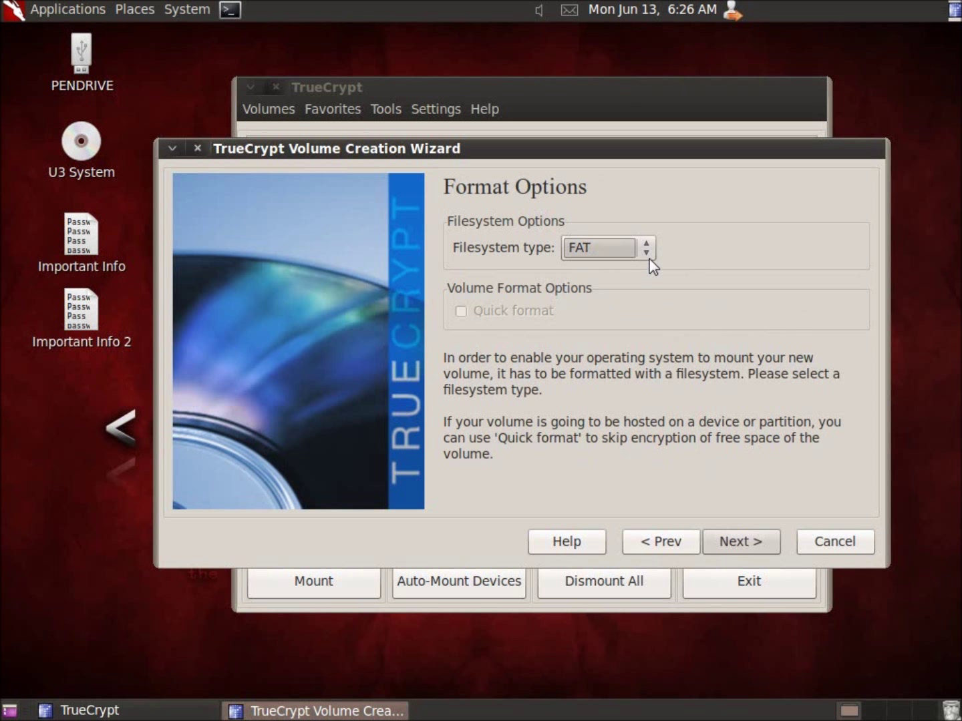
Step: Format Encrypted Container with the FAT filesystem, acknowledge the success message, and exit the wizard
{"action": "left_click", "coordinate": [649, 259]}
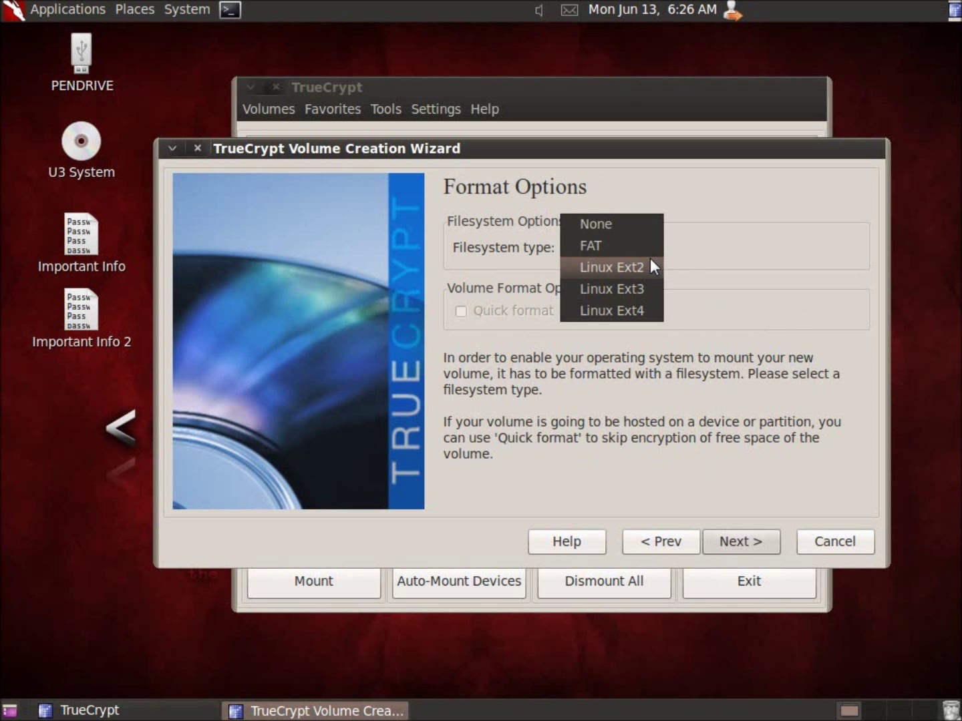
{"action": "left_click", "coordinate": [607, 246]}
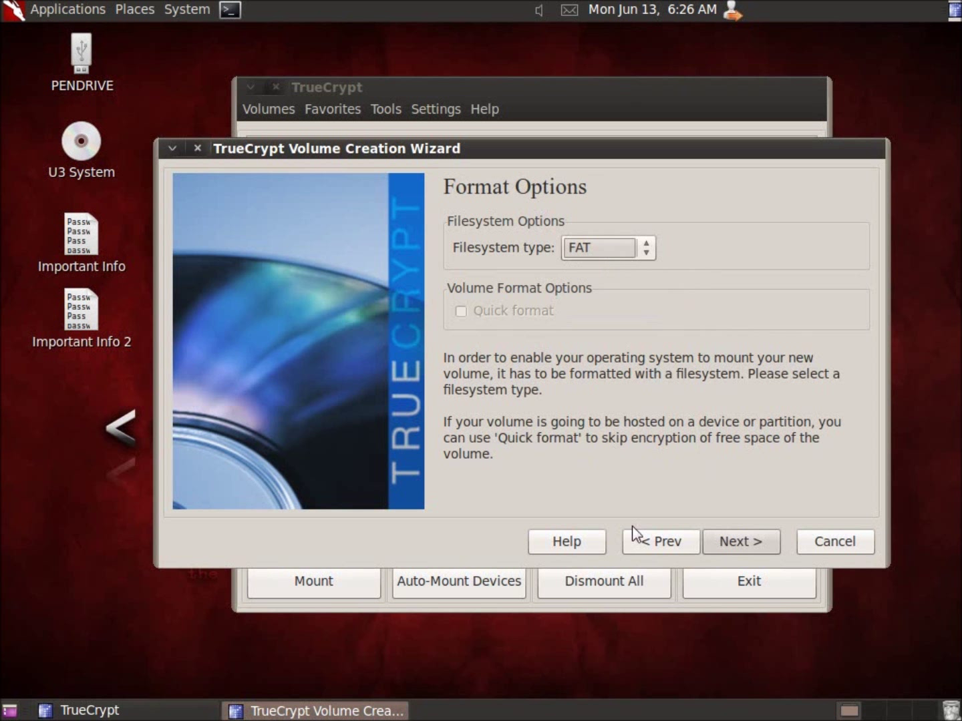
{"action": "left_click", "coordinate": [730, 544]}
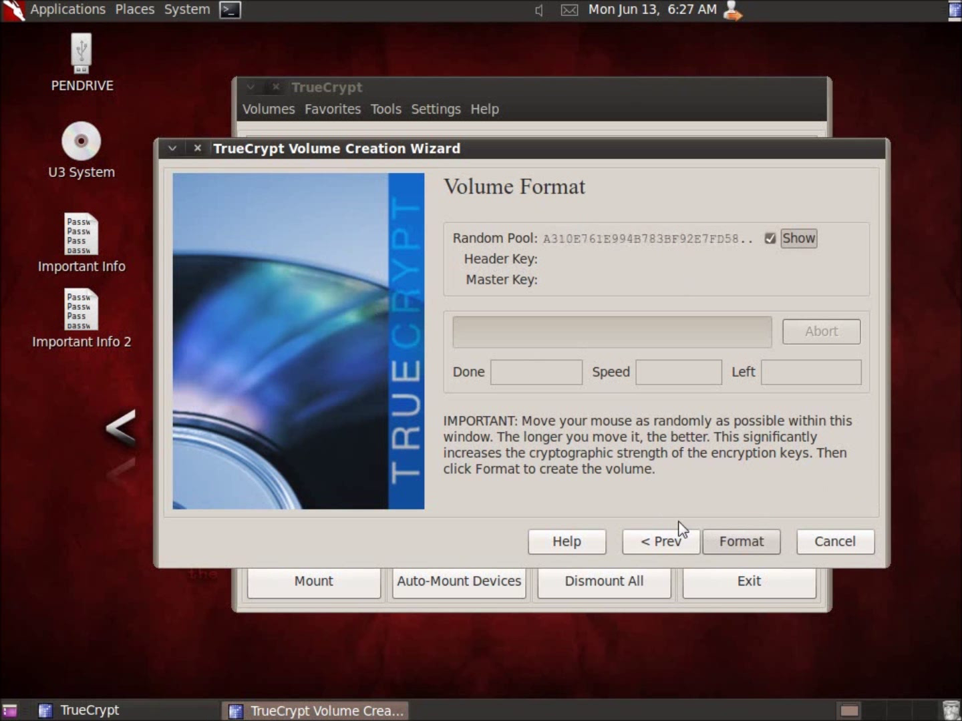
{"action": "left_click", "coordinate": [743, 545]}
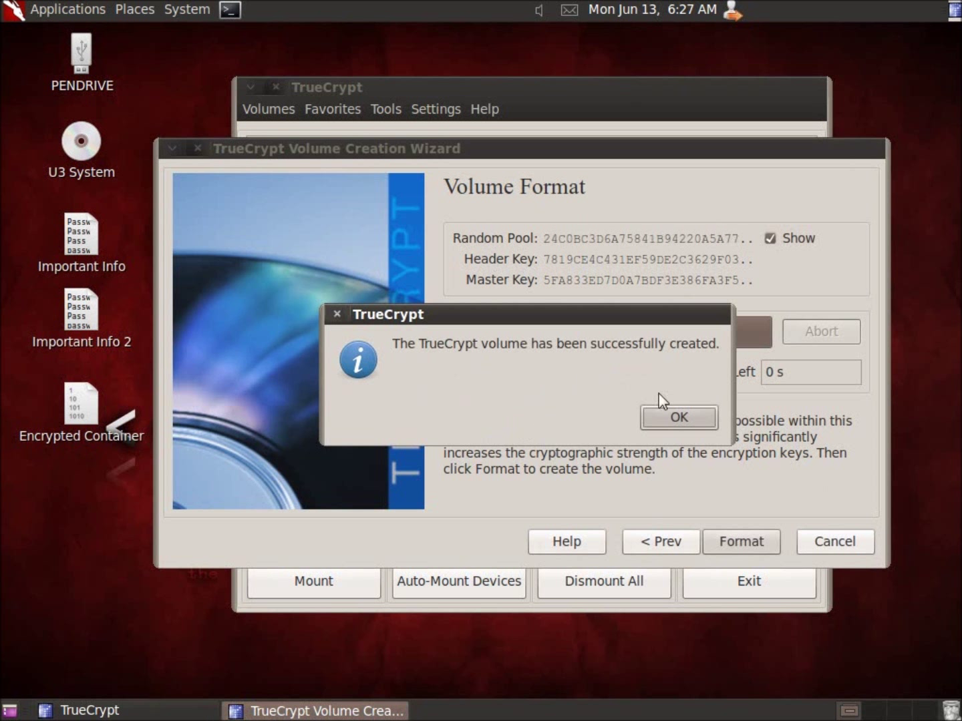
{"action": "left_click", "coordinate": [673, 422]}
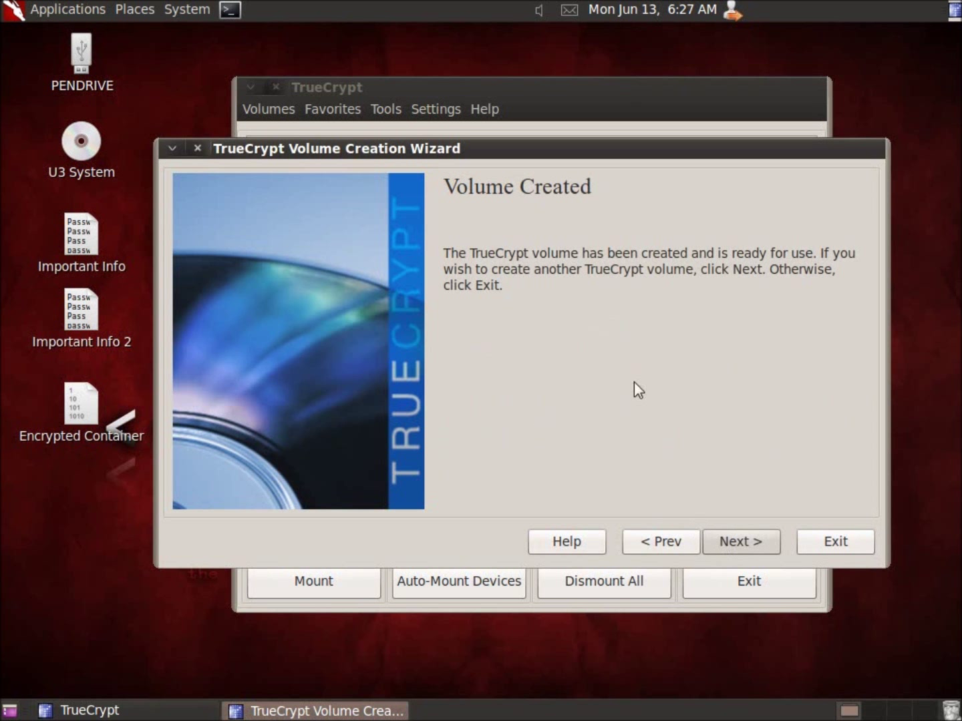
{"action": "left_click", "coordinate": [818, 544]}
{"action": "left_click", "coordinate": [77, 437]}
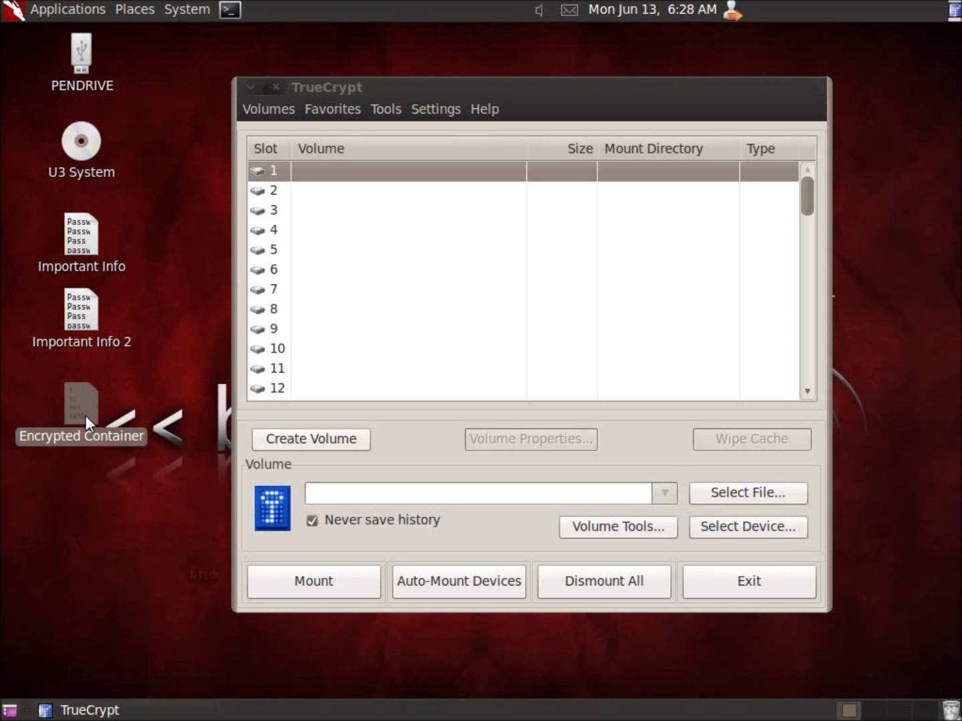
{"action": "left_click", "coordinate": [100, 467]}
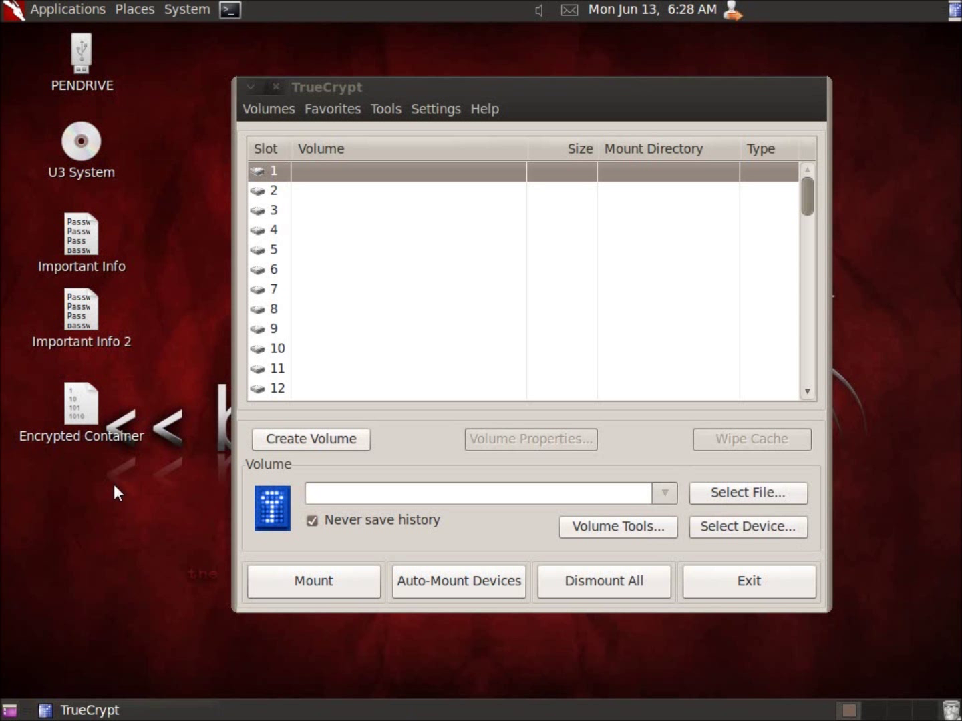
{"action": "left_click", "coordinate": [84, 411]}
{"action": "mouse_move", "coordinate": [84, 411]}
{"action": "left_mouse_down"}
{"action": "mouse_move", "coordinate": [127, 405]}
{"action": "mouse_move", "coordinate": [80, 418]}
{"action": "mouse_move", "coordinate": [93, 409]}
{"action": "left_mouse_up"}
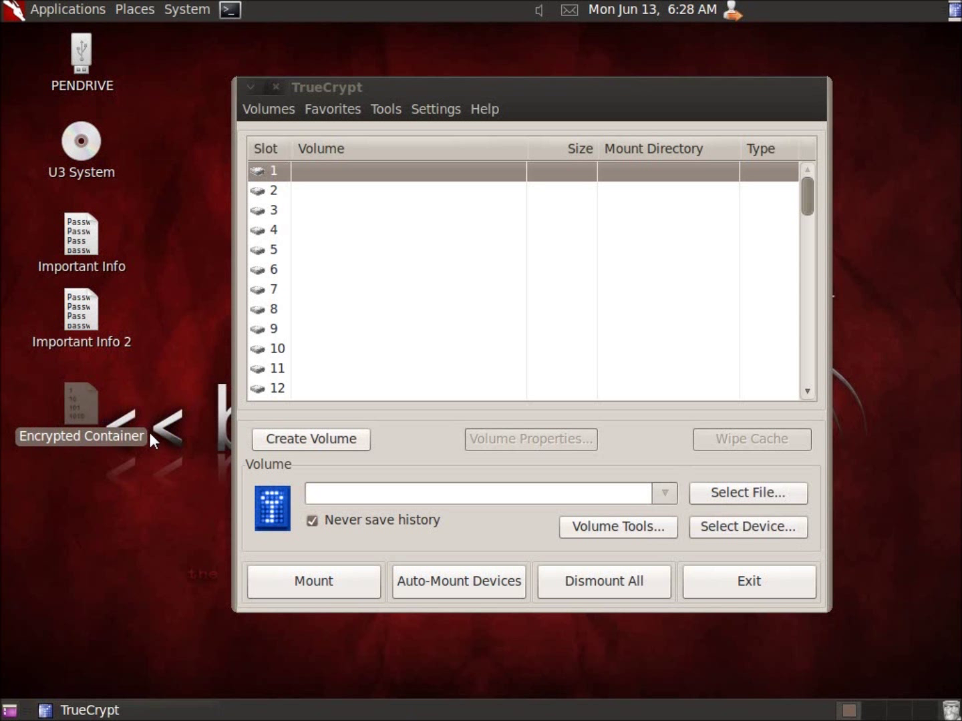
{"action": "left_click", "coordinate": [294, 173]}
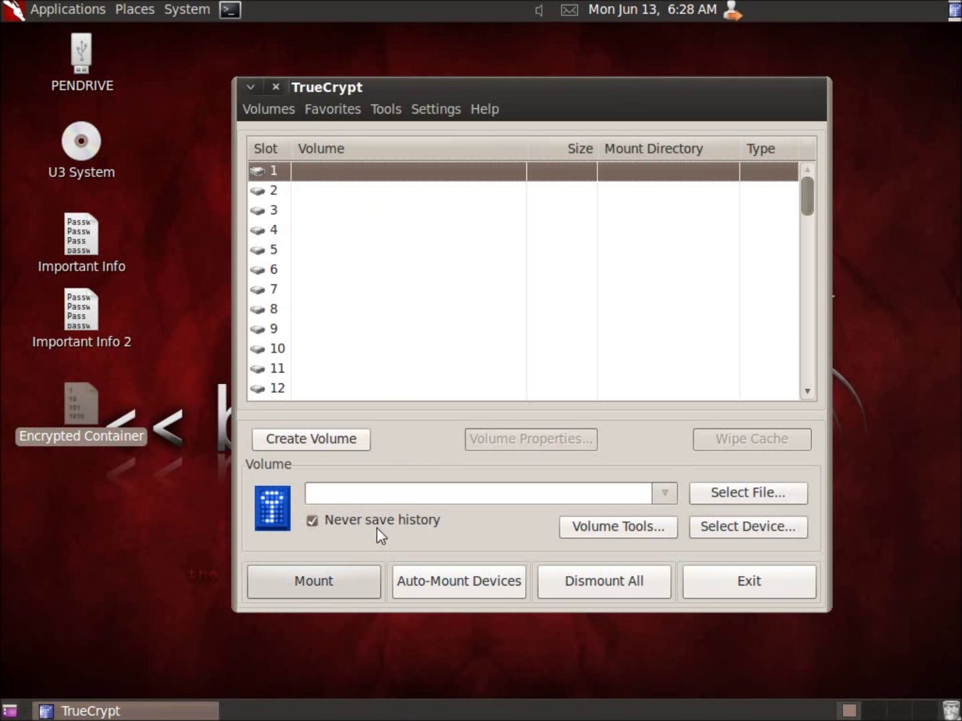
Step: Select Encrypted Container on the Desktop as the volume file
{"action": "left_click", "coordinate": [739, 495]}
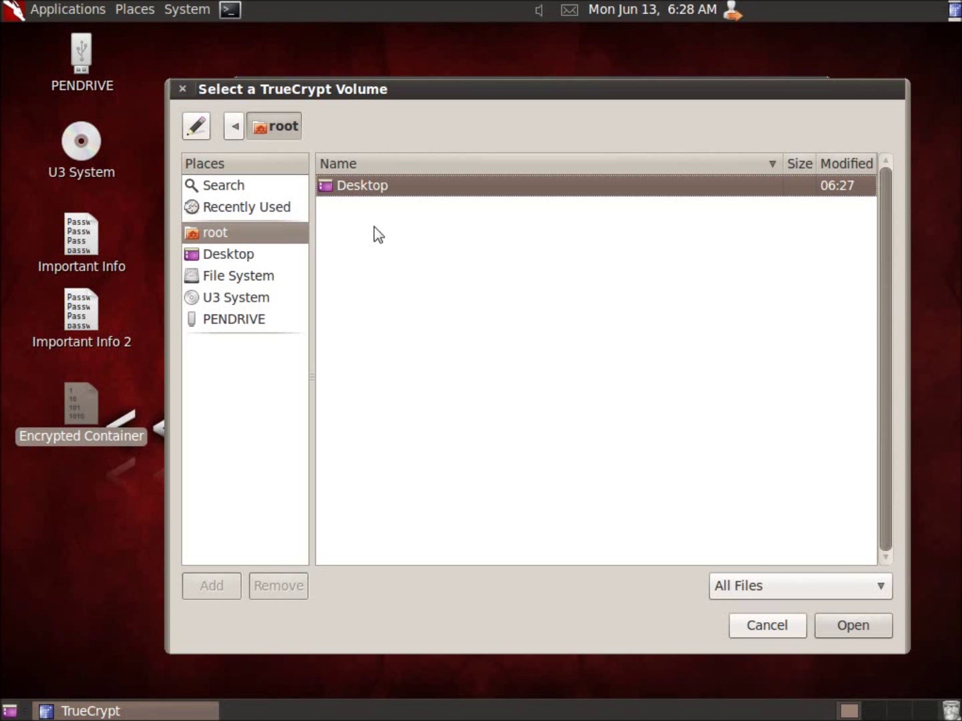
{"action": "double_click", "coordinate": [336, 189]}
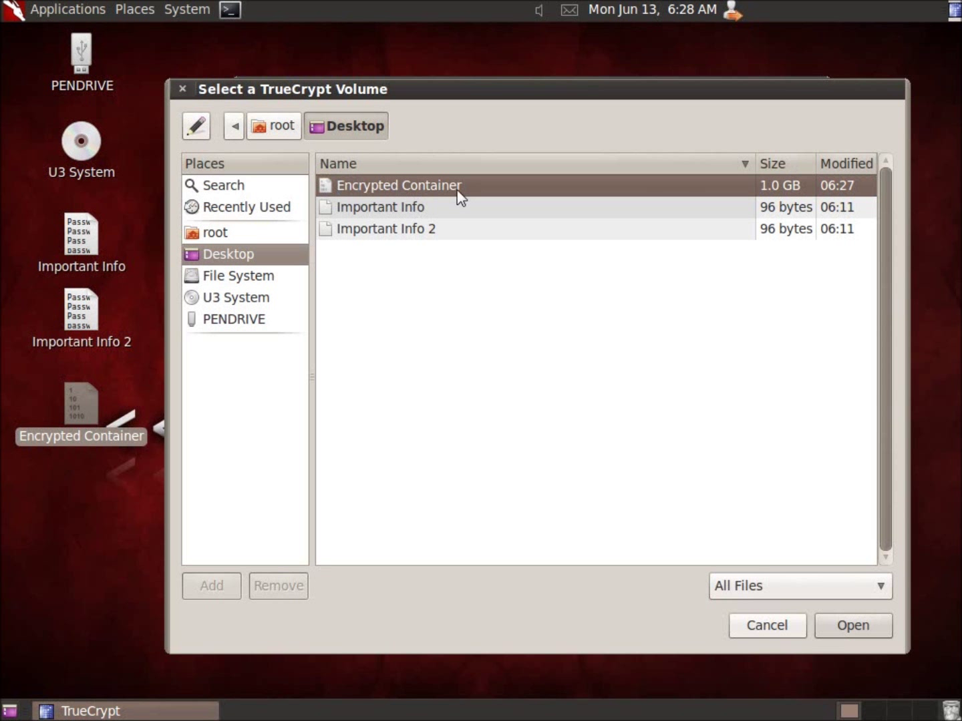
{"action": "left_click", "coordinate": [866, 629]}
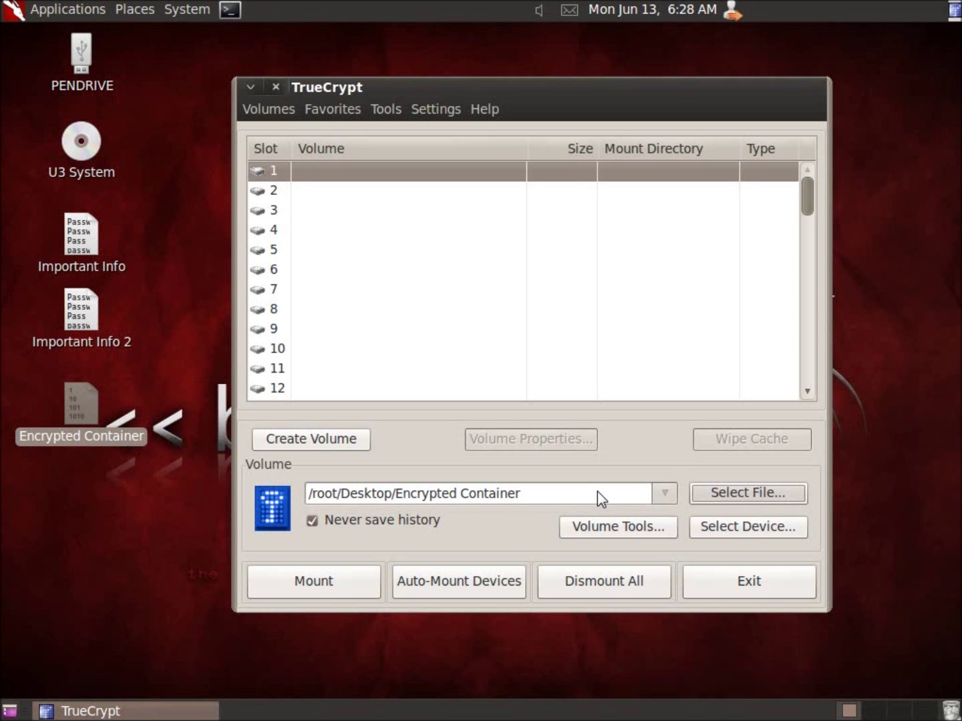
Step: Mount it in slot 1 using the eight-character volume password
{"action": "left_click", "coordinate": [317, 585]}
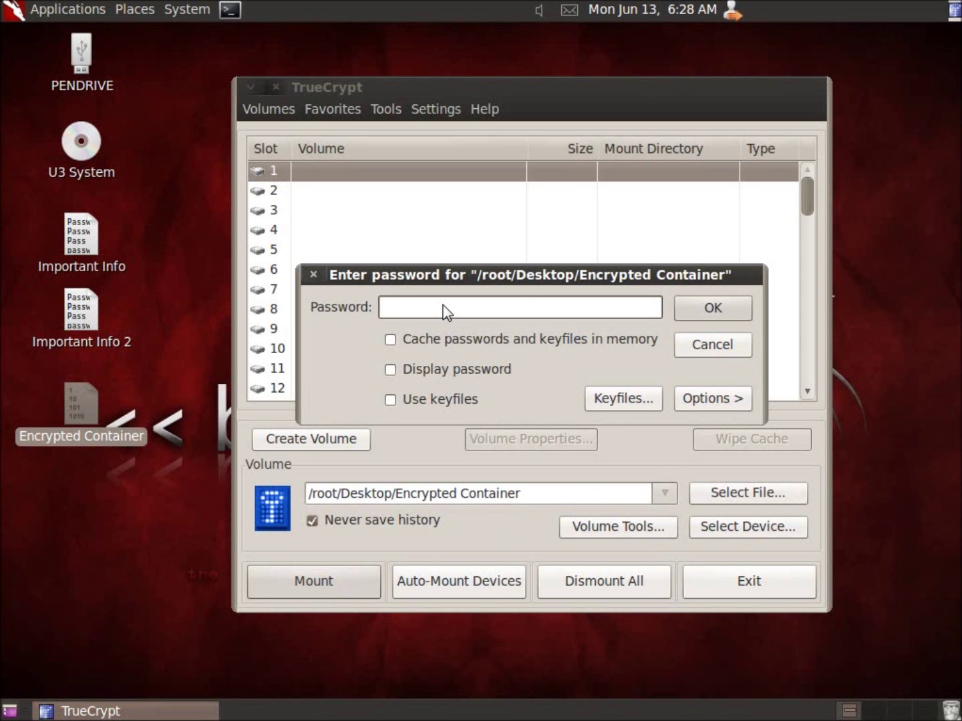
{"action": "type", "text": "••••••••"}
{"action": "key", "text": "Tab"}
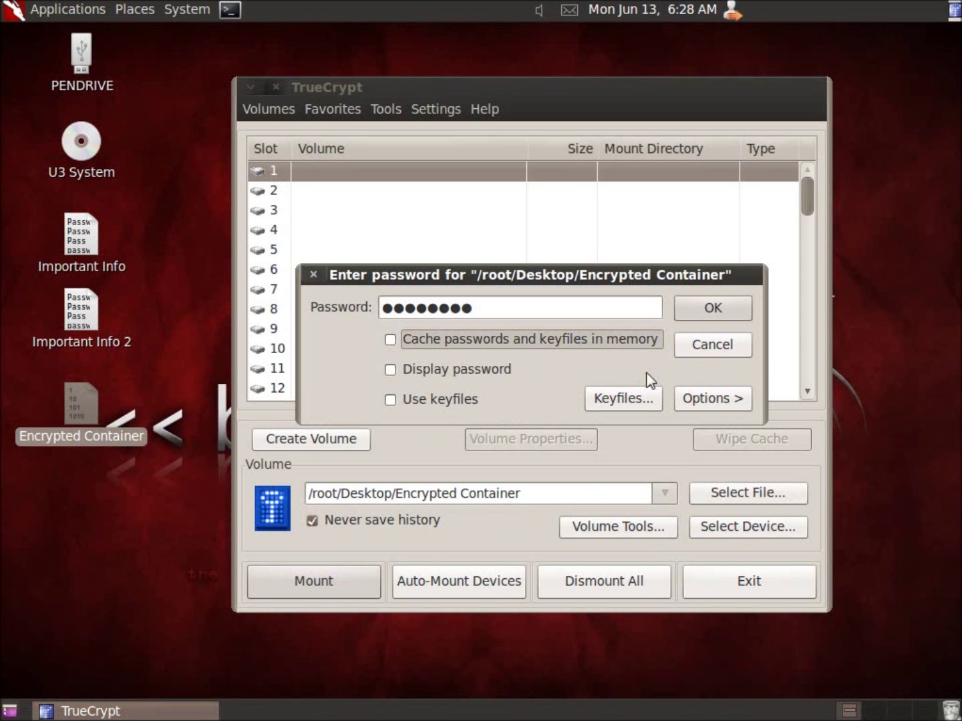
{"action": "left_click", "coordinate": [703, 315]}
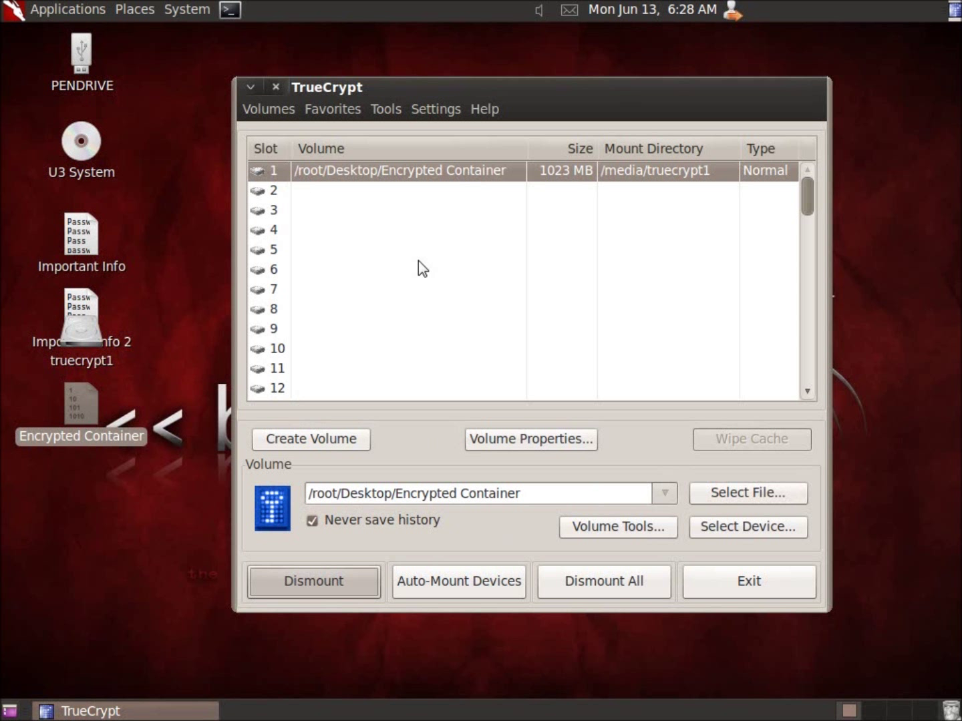
Step: Move Important Info from the Desktop into the truecrypt1 volume window, then close that window
{"action": "left_click_drag", "start_coordinate": [82, 344], "coordinate": [88, 515]}
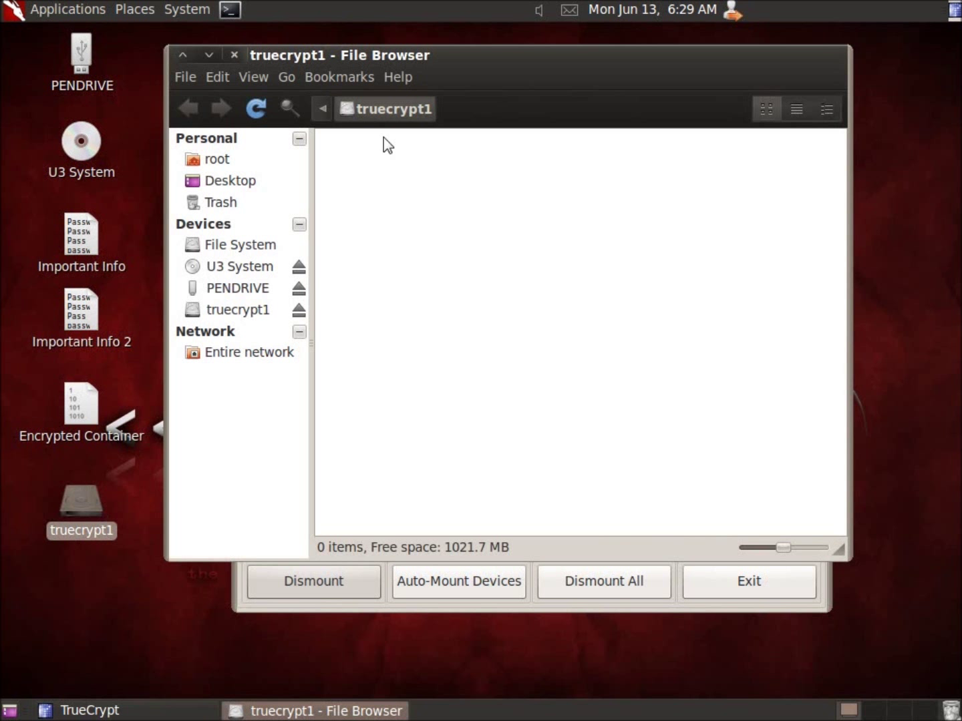
{"action": "left_click_drag", "start_coordinate": [432, 78], "coordinate": [471, 130]}
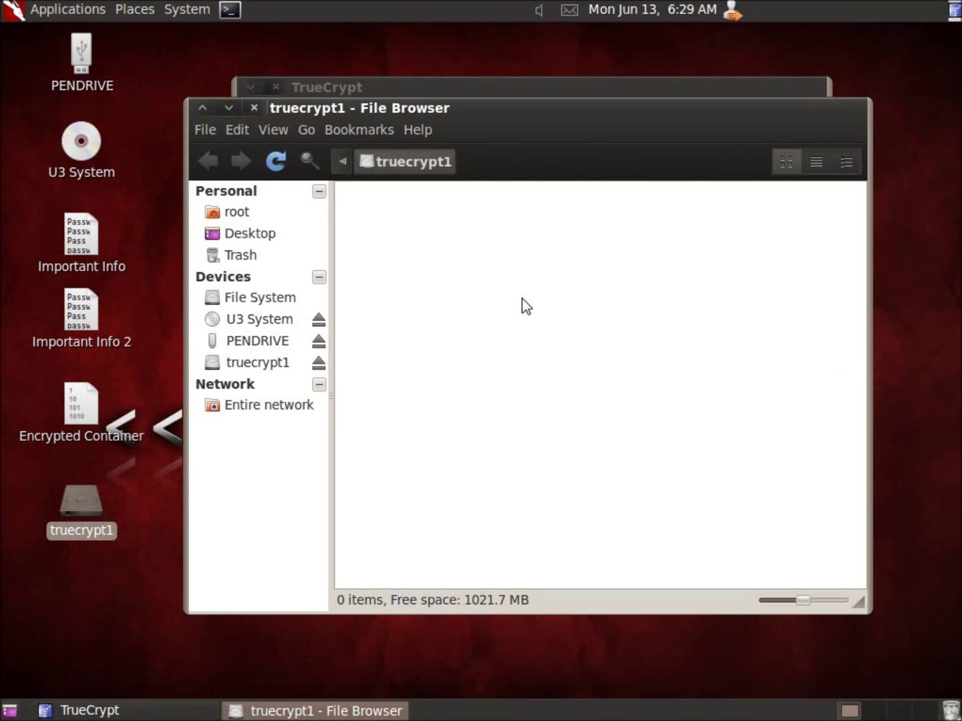
{"action": "left_click_drag", "start_coordinate": [76, 237], "coordinate": [439, 296]}
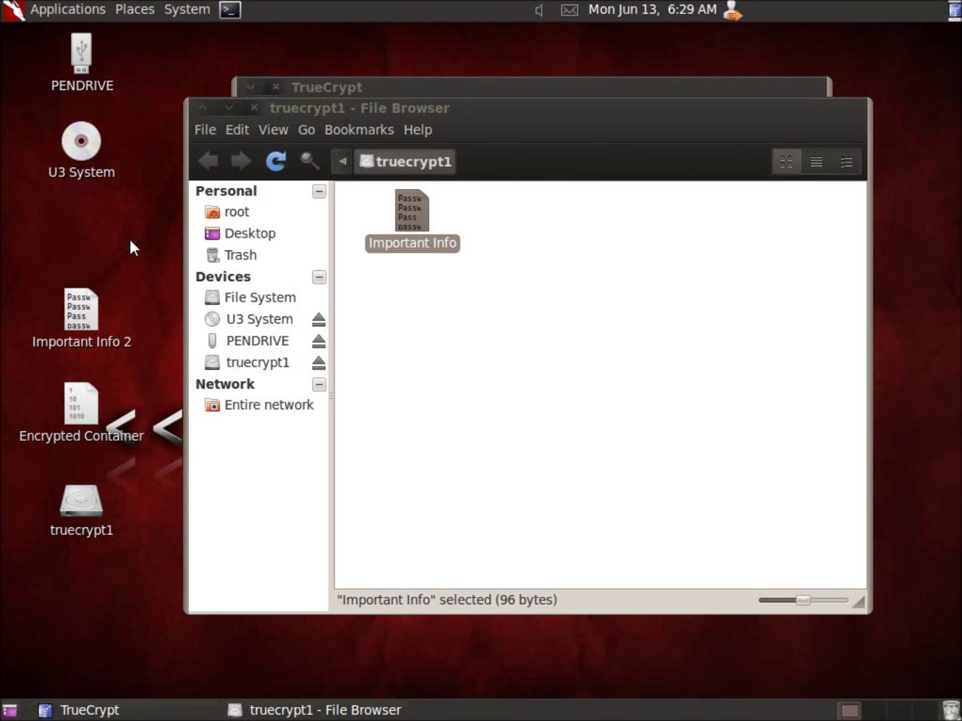
{"action": "left_click", "coordinate": [442, 333]}
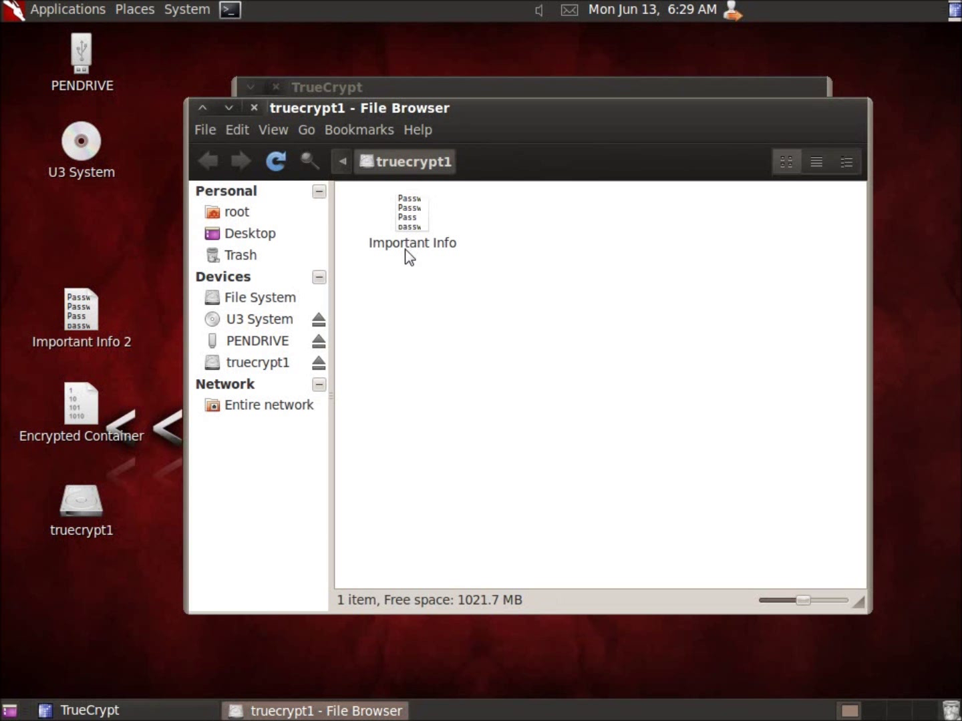
{"action": "left_click", "coordinate": [254, 109]}
{"action": "left_click", "coordinate": [92, 491]}
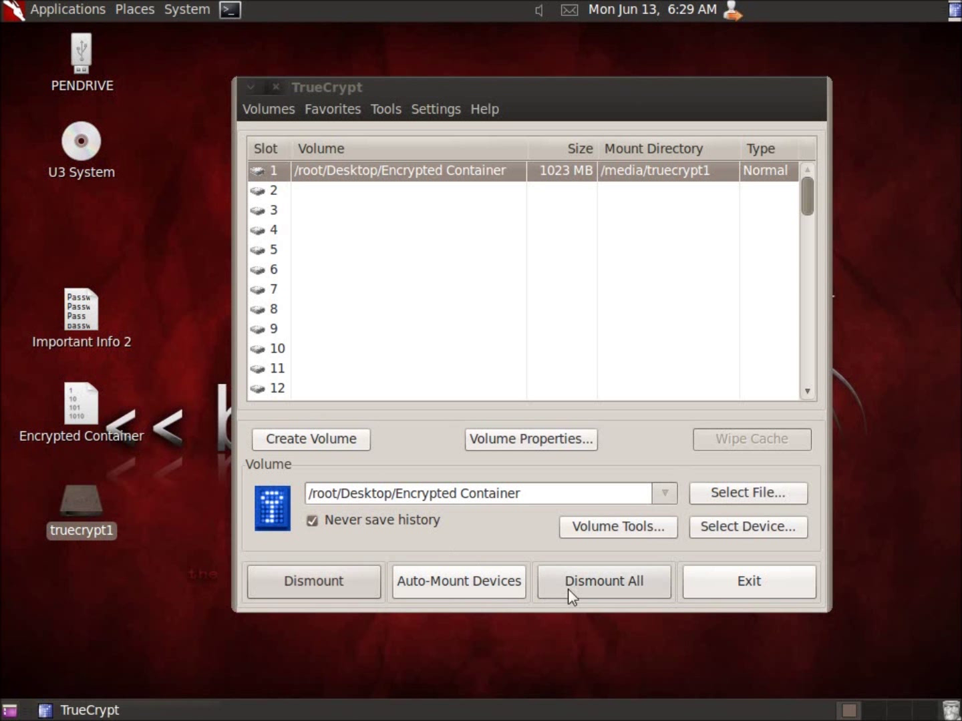
Step: Dismount all volumes, then reposition and select the Encrypted Container icon on the Desktop
{"action": "left_click", "coordinate": [594, 593]}
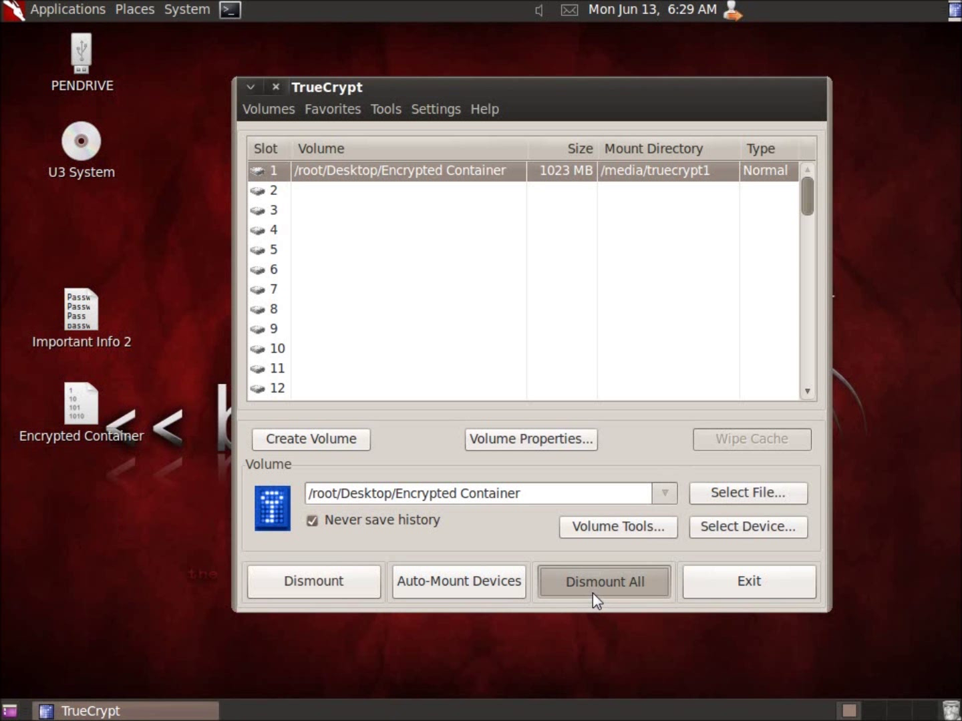
{"action": "left_click", "coordinate": [120, 517]}
{"action": "left_click_drag", "start_coordinate": [86, 417], "coordinate": [107, 447]}
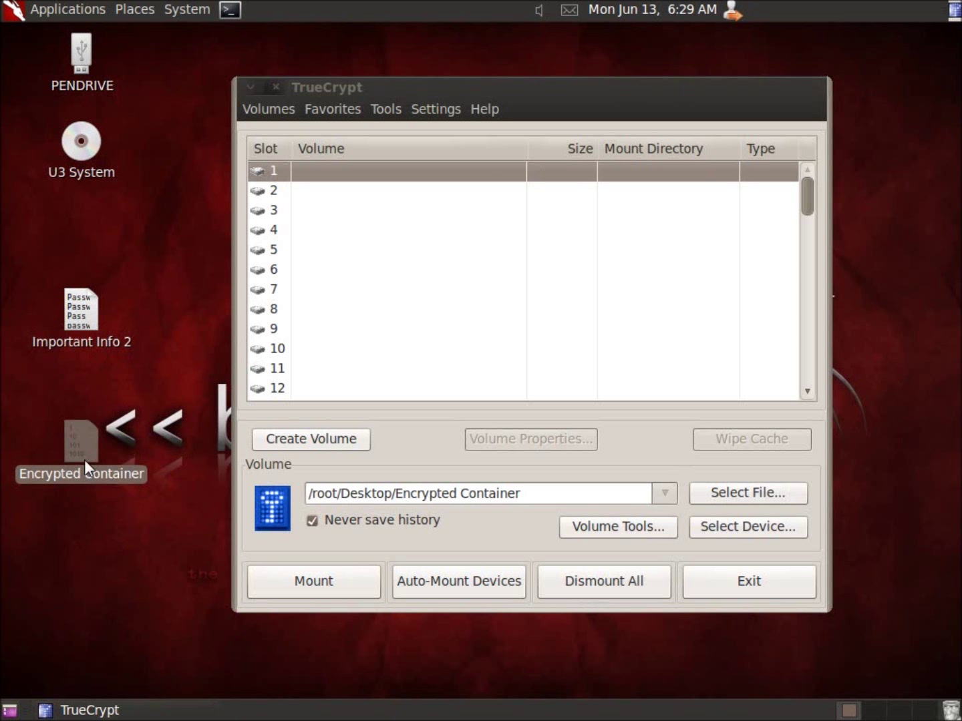
{"action": "mouse_move", "coordinate": [86, 457]}
{"action": "left_mouse_down"}
{"action": "mouse_move", "coordinate": [77, 426]}
{"action": "mouse_move", "coordinate": [92, 441]}
{"action": "left_mouse_up"}
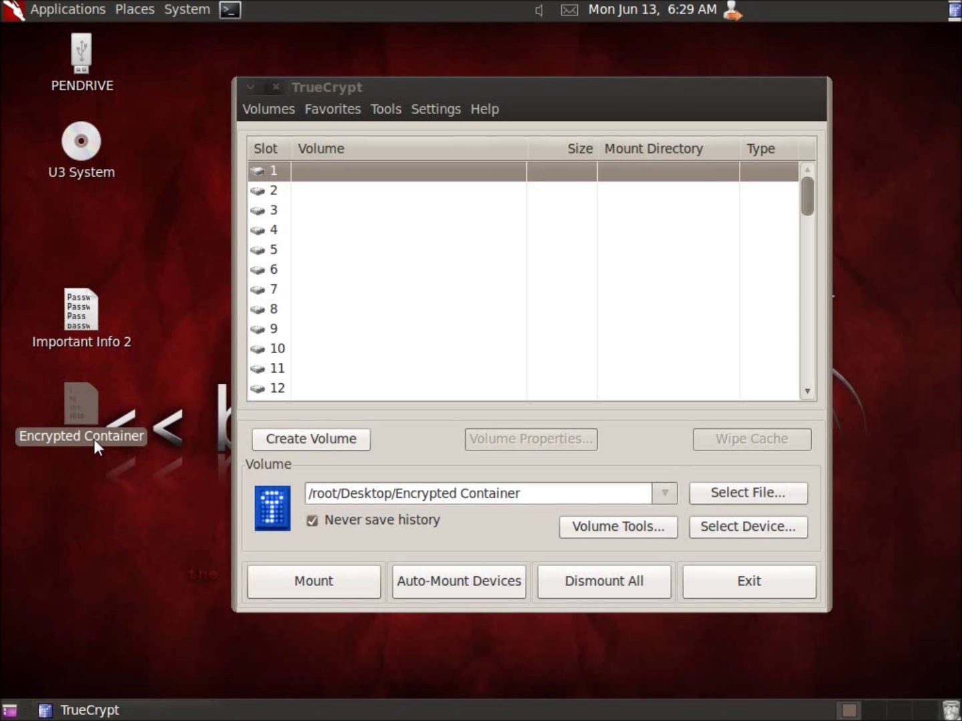
{"action": "left_click", "coordinate": [87, 484]}
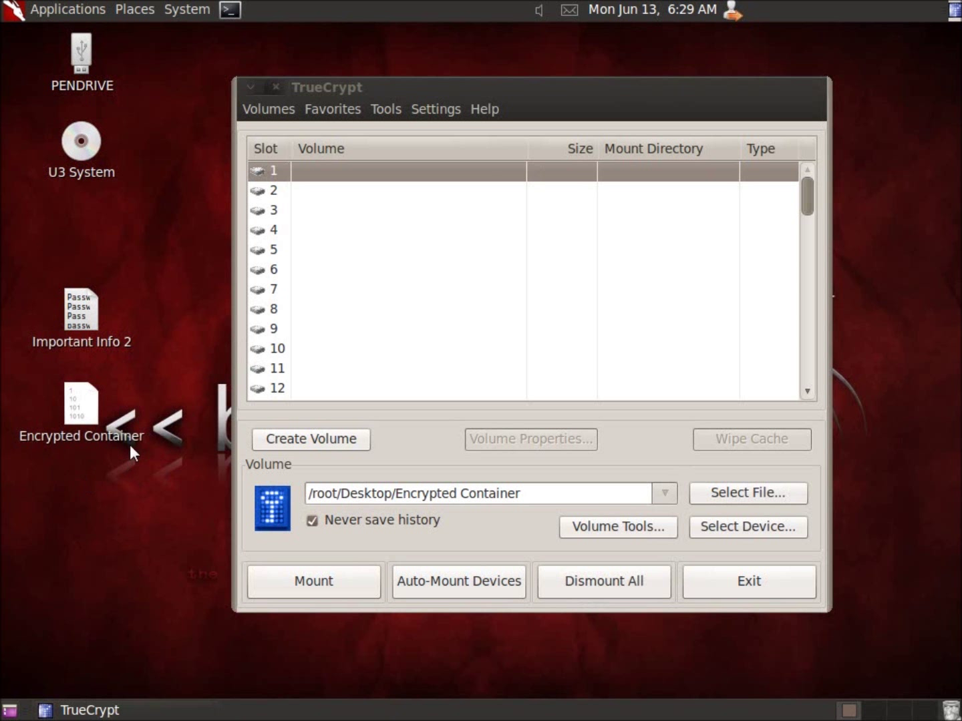
{"action": "left_click", "coordinate": [87, 421]}
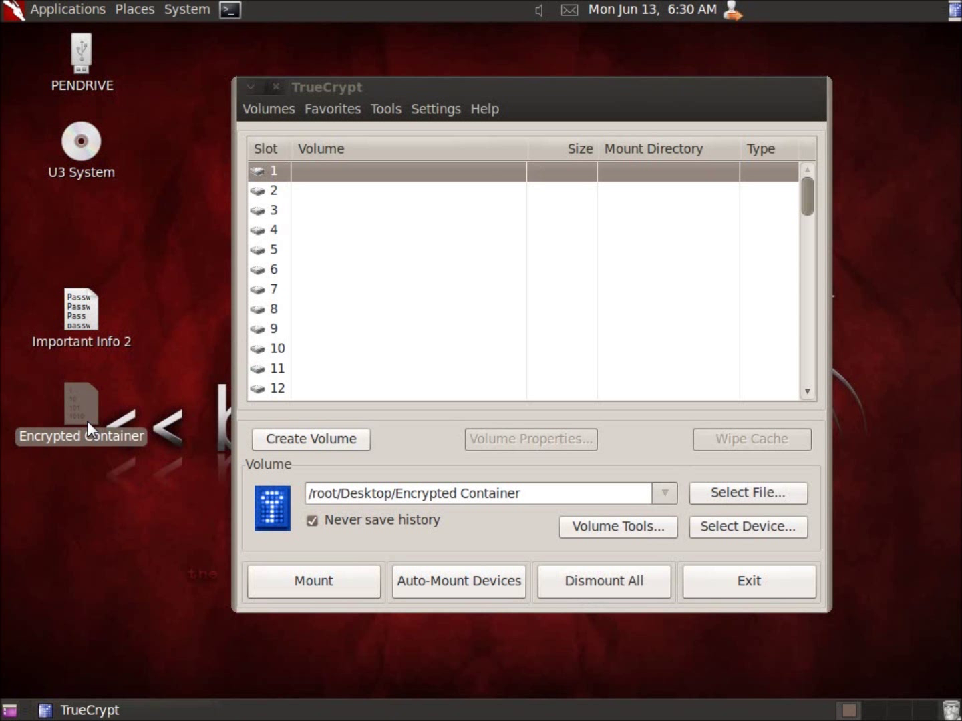
Step: Launch hexedit from the Forensics menu on Desktop/Encrypted Container
{"action": "left_click", "coordinate": [73, 15]}
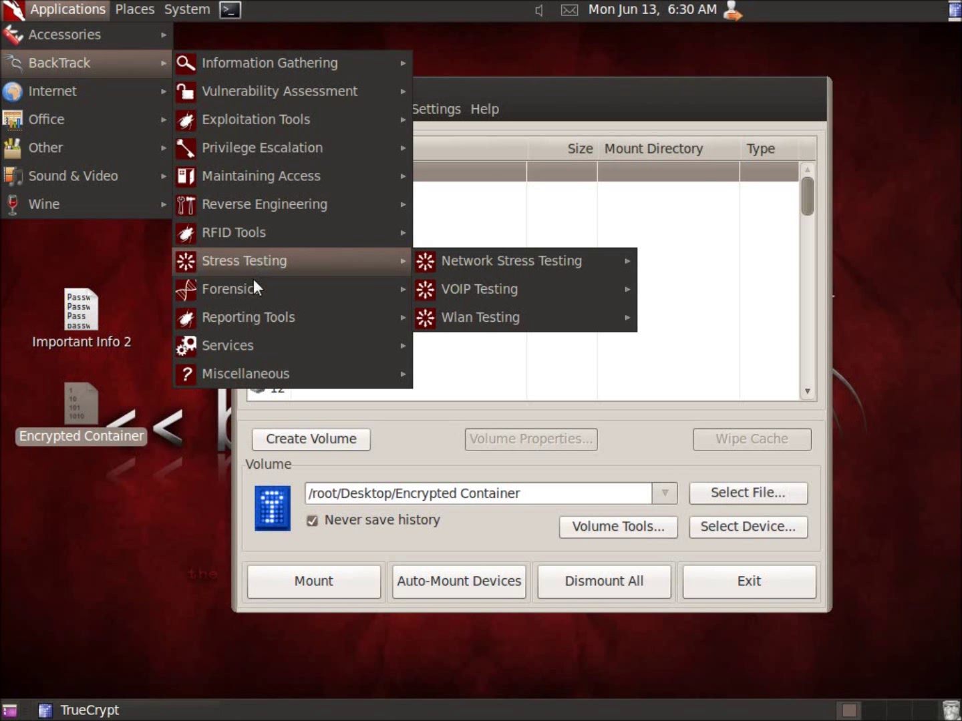
{"action": "mouse_move", "coordinate": [378, 289]}
{"action": "mouse_move", "coordinate": [618, 346]}
{"action": "left_click", "coordinate": [702, 349]}
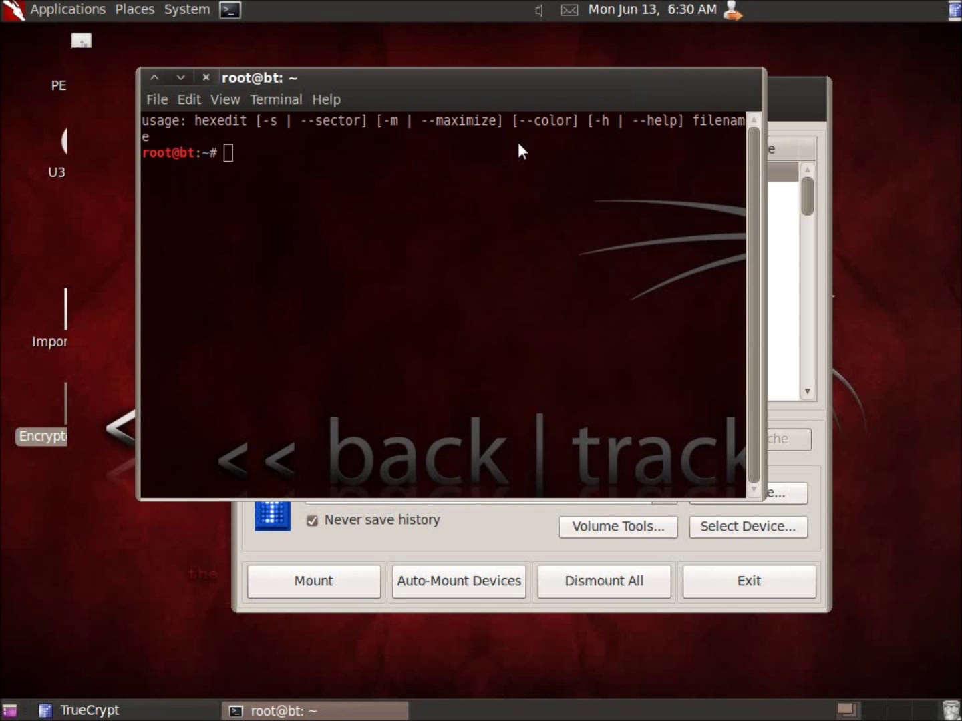
{"action": "type", "text": "hex"}
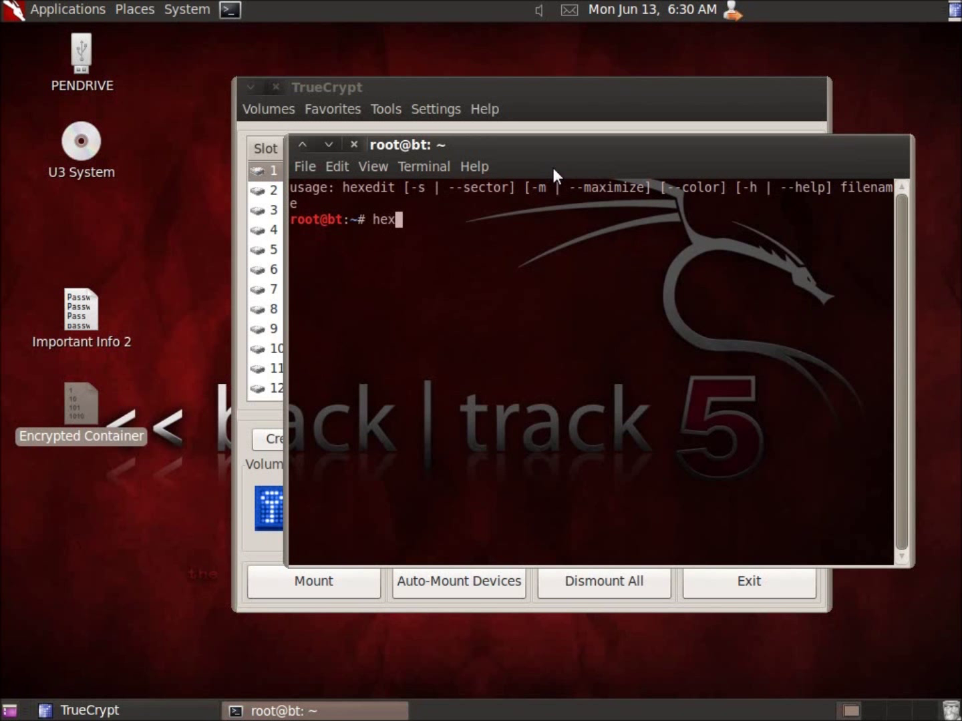
{"action": "type", "text": "edit Desktop/"}
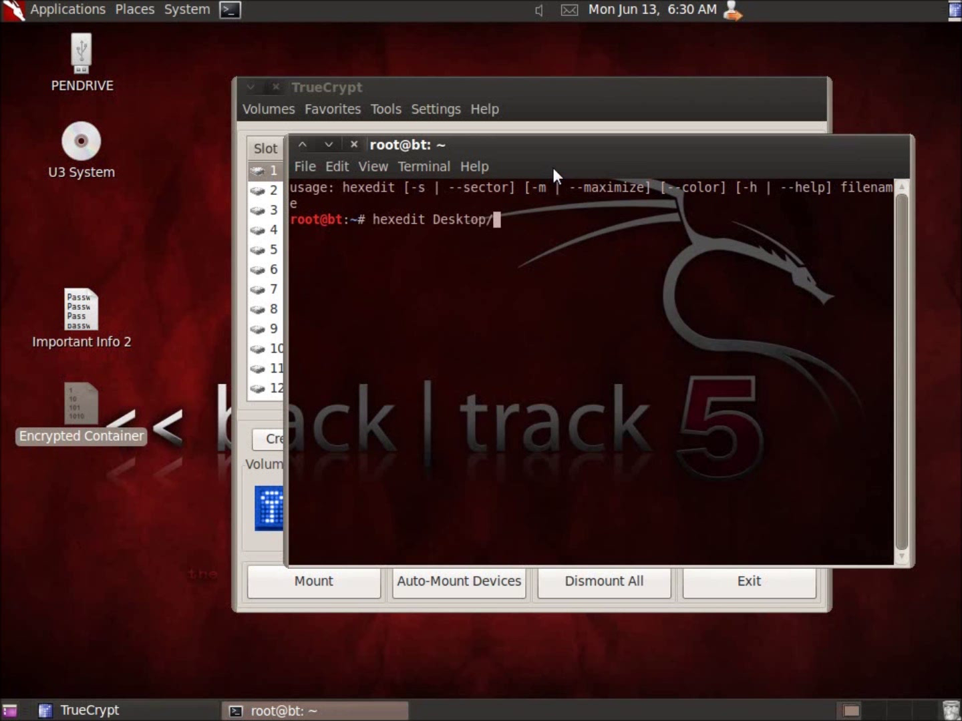
{"action": "type", "text": "E"}
{"action": "key", "text": "Tab"}
{"action": "key", "text": "Return"}
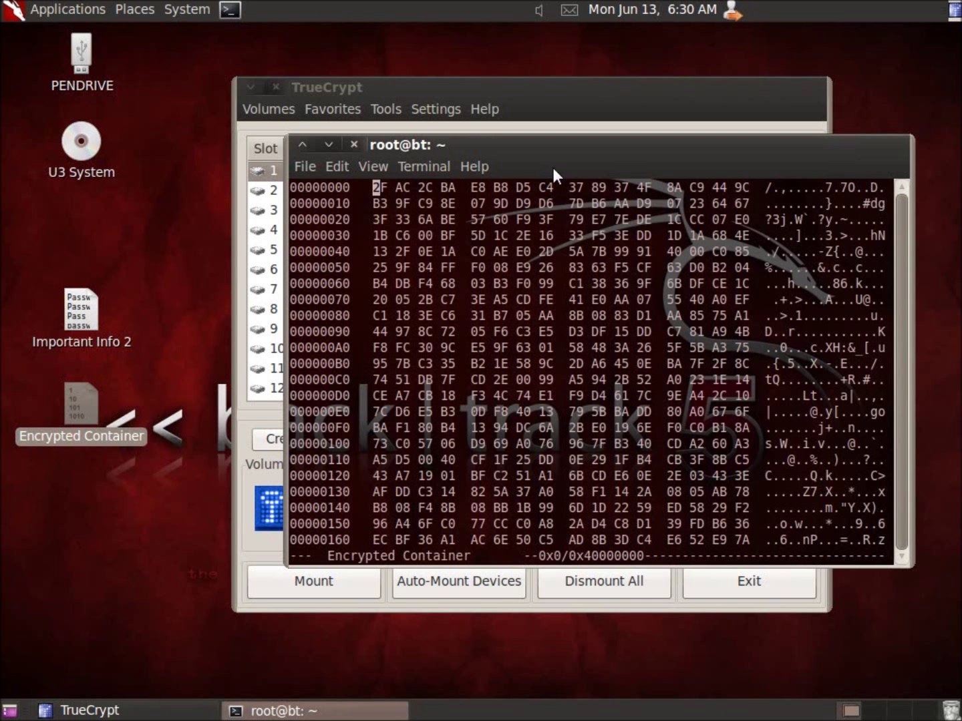
Step: Enlarge the terminal window and step down through the hex dump to offset 0x150
{"action": "left_click_drag", "start_coordinate": [559, 149], "coordinate": [462, 89]}
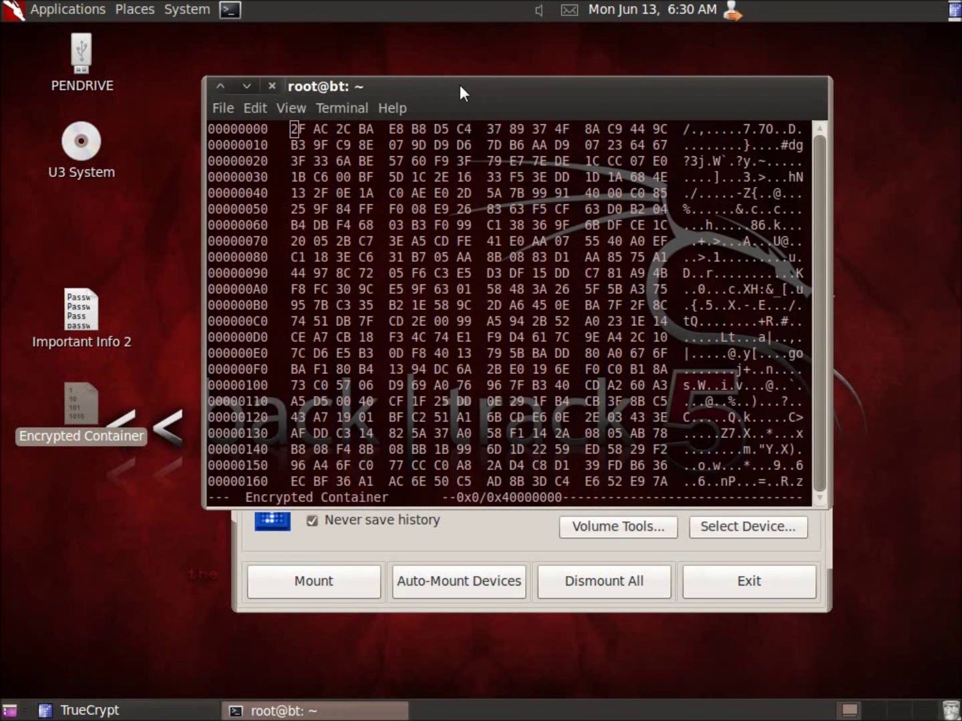
{"action": "left_click_drag", "start_coordinate": [826, 509], "coordinate": [920, 607]}
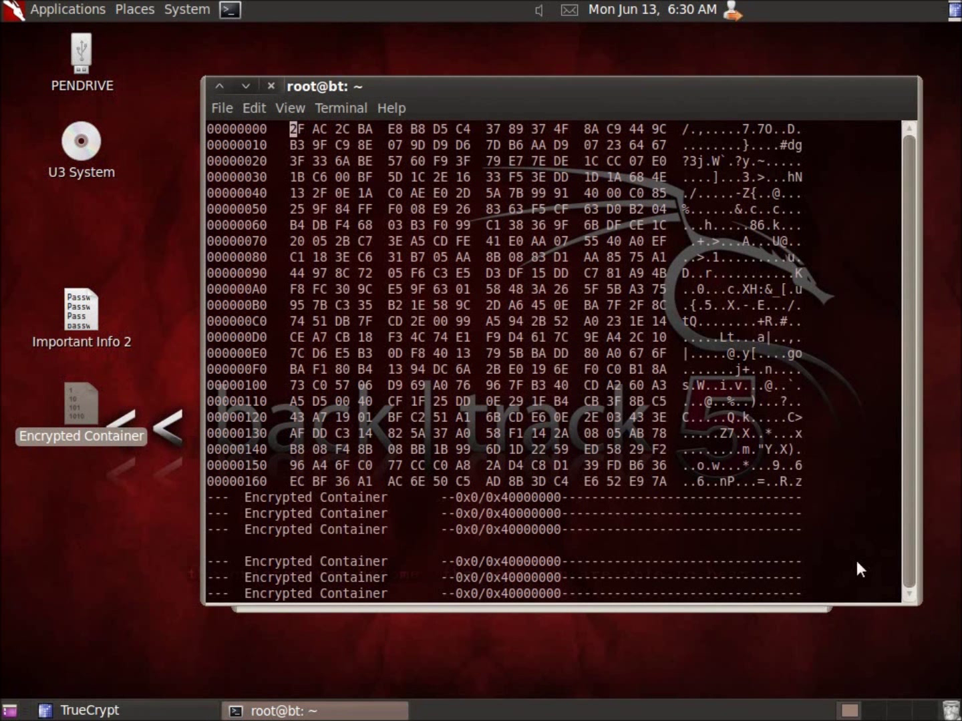
{"action": "key", "text": "Down"}
{"action": "key", "text": "Down"}
{"action": "key", "text": "Down"}
{"action": "key", "text": "Down"}
{"action": "key", "text": "Down"}
{"action": "key", "text": "Down"}
{"action": "key", "text": "Down"}
{"action": "key", "text": "Down"}
{"action": "key", "text": "Down"}
{"action": "key", "text": "Down"}
{"action": "key", "text": "Down"}
{"action": "key", "text": "Down"}
{"action": "key", "text": "Down"}
{"action": "key", "text": "Down"}
{"action": "key", "text": "Down"}
{"action": "key", "text": "Down"}
{"action": "key", "text": "Down"}
{"action": "key", "text": "Down"}
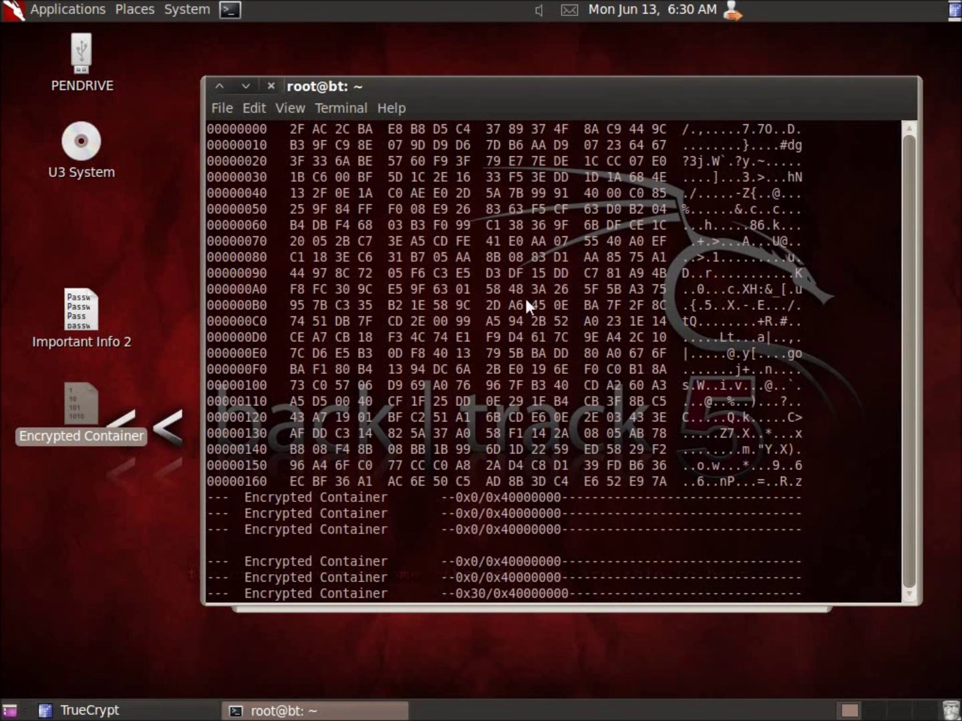
{"action": "key", "text": "Down"}
{"action": "key", "text": "Down"}
{"action": "key", "text": "Down"}
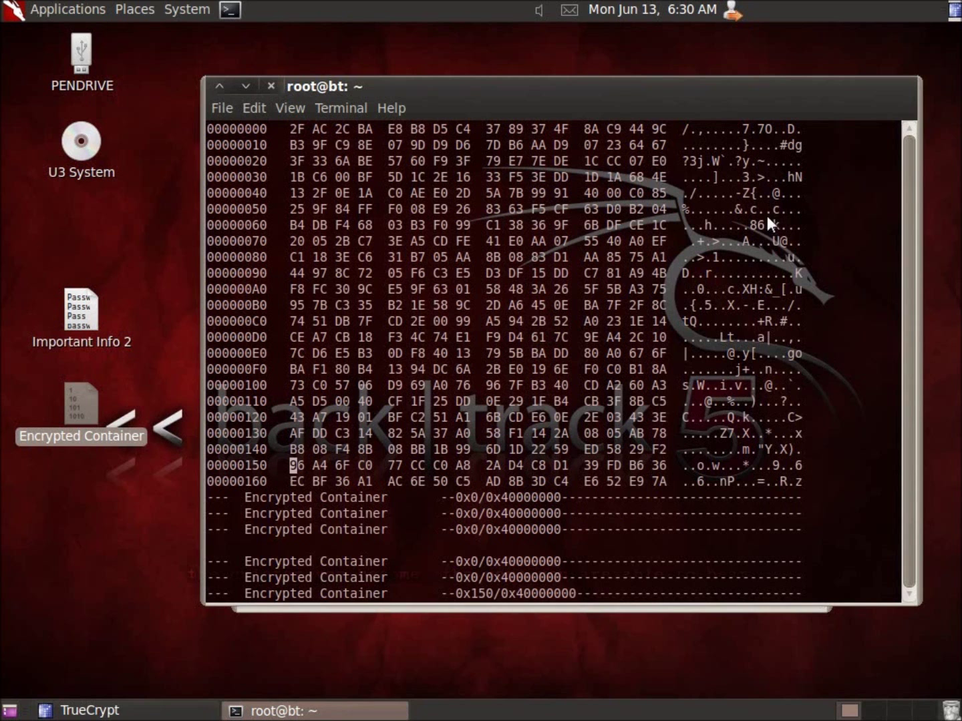
{"action": "key", "text": "Down"}
{"action": "key", "text": "Down"}
{"action": "key", "text": "Down"}
{"action": "key", "text": "Down"}
{"action": "key", "text": "Down"}
{"action": "key", "text": "Down"}
{"action": "key", "text": "Down"}
{"action": "key", "text": "Down"}
{"action": "key", "text": "Down"}
{"action": "key", "text": "Down"}
{"action": "key", "text": "Down"}
{"action": "key", "text": "Down"}
{"action": "key", "text": "Down"}
{"action": "key", "text": "Down"}
{"action": "key", "text": "Down"}
{"action": "key", "text": "Down"}
{"action": "key", "text": "Down"}
{"action": "key", "text": "Down"}
{"action": "key", "text": "Down"}
{"action": "key", "text": "Down"}
{"action": "key", "text": "Down"}
{"action": "key", "text": "Down"}
{"action": "key", "text": "Down"}
{"action": "key", "text": "Down"}
{"action": "key", "text": "Down"}
{"action": "key", "text": "Down"}
{"action": "key", "text": "Down"}
{"action": "key", "text": "Down"}
{"action": "key", "text": "Down"}
{"action": "key", "text": "Down"}
{"action": "key", "text": "Down"}
{"action": "key", "text": "Down"}
{"action": "key", "text": "Down"}
{"action": "key", "text": "Down"}
{"action": "key", "text": "Down"}
{"action": "key", "text": "Down"}
{"action": "key", "text": "Down"}
{"action": "key", "text": "Down"}
{"action": "key", "text": "Down"}
{"action": "key", "text": "Down"}
Step: Search the ASCII column of the dump for the string 'pass'
{"action": "key", "text": "Tab"}
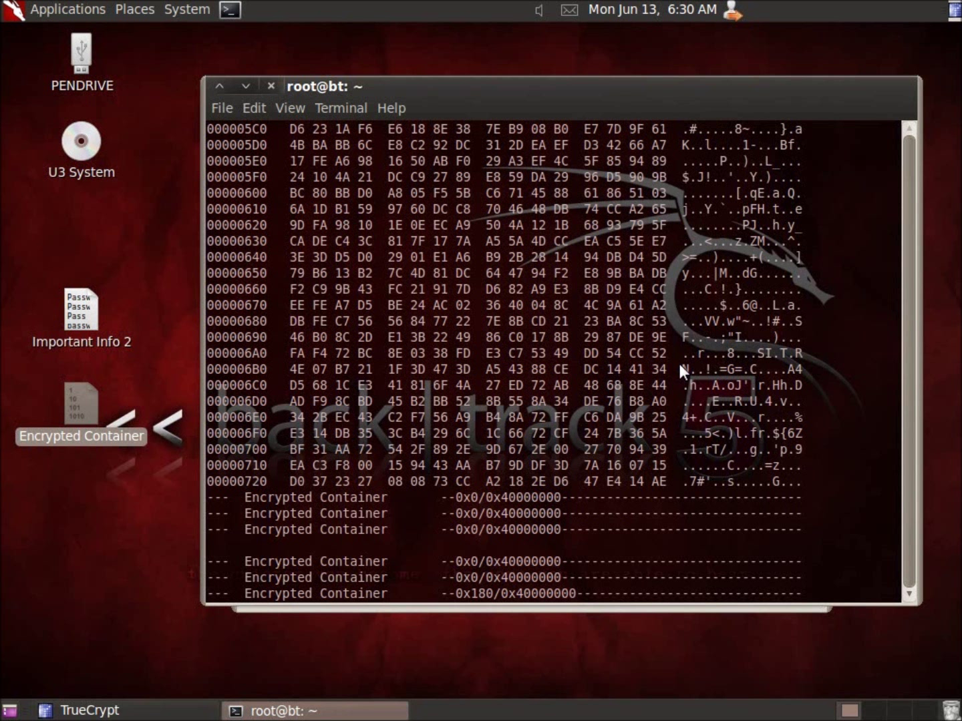
{"action": "key", "text": "ctrl+s"}
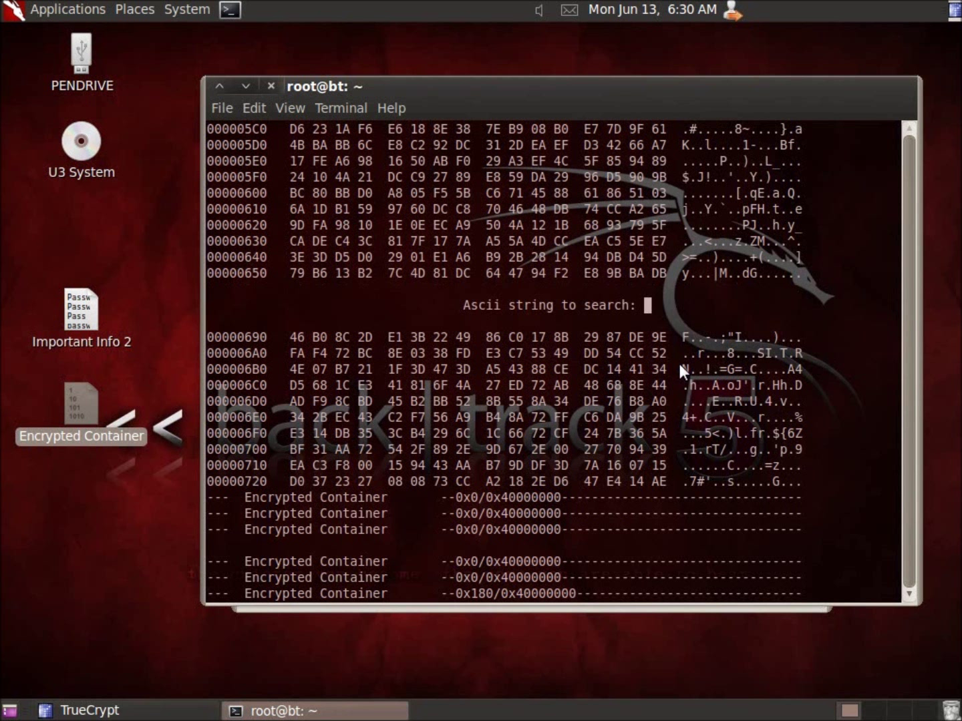
{"action": "type", "text": "pass"}
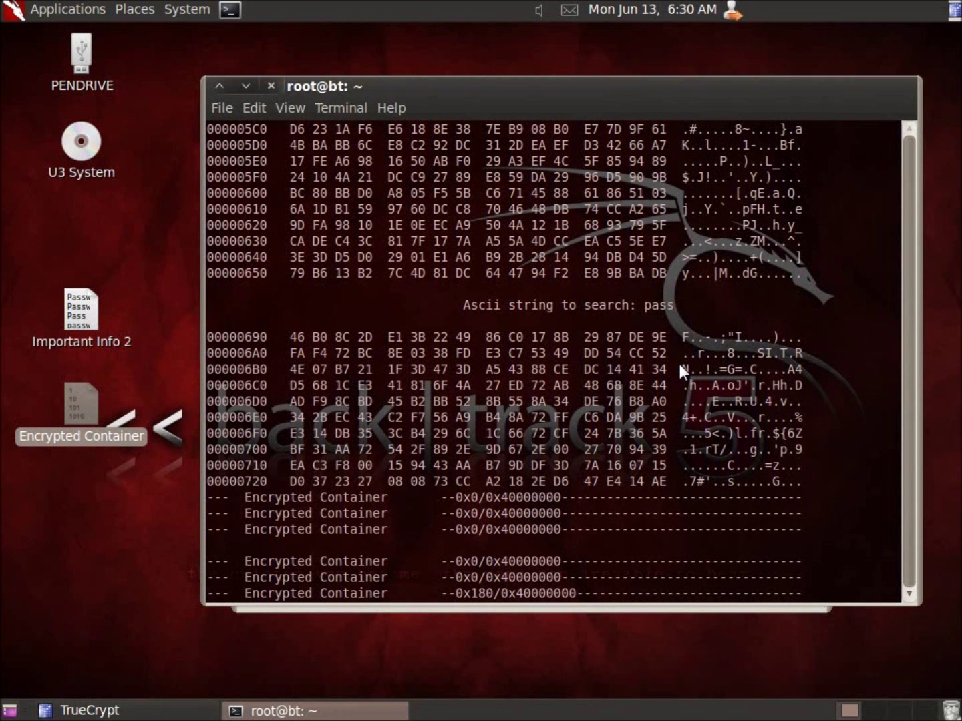
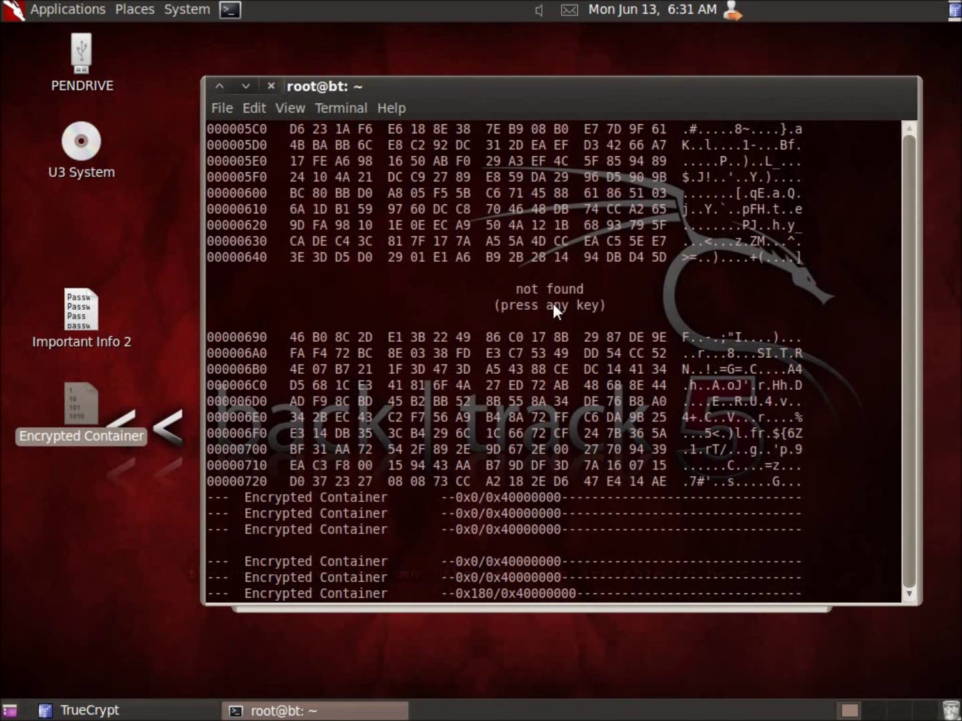
Step: Close the terminal and move the Encrypted Container desktop icon lower
{"action": "left_click", "coordinate": [271, 86]}
{"action": "left_click", "coordinate": [652, 408]}
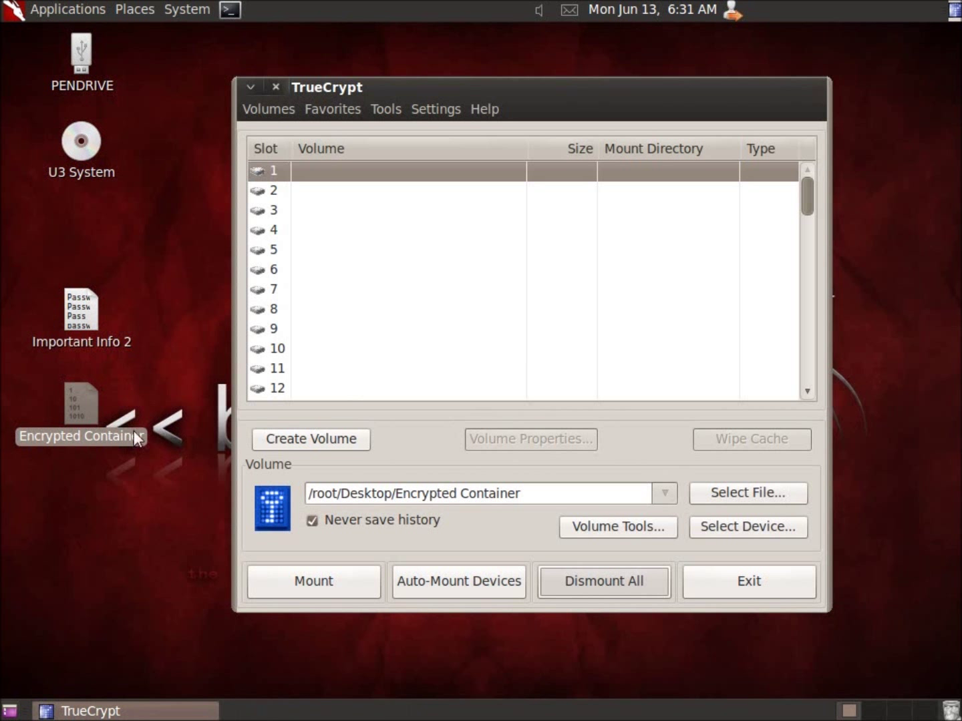
{"action": "left_click", "coordinate": [98, 471]}
{"action": "left_click_drag", "start_coordinate": [88, 409], "coordinate": [106, 493]}
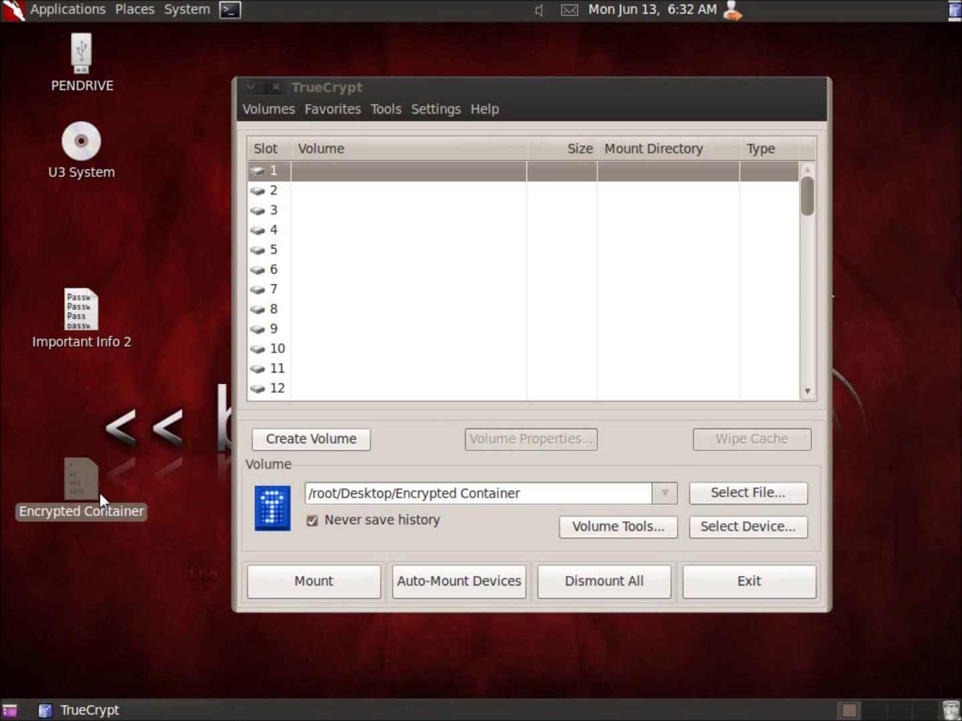
{"action": "left_click", "coordinate": [139, 482]}
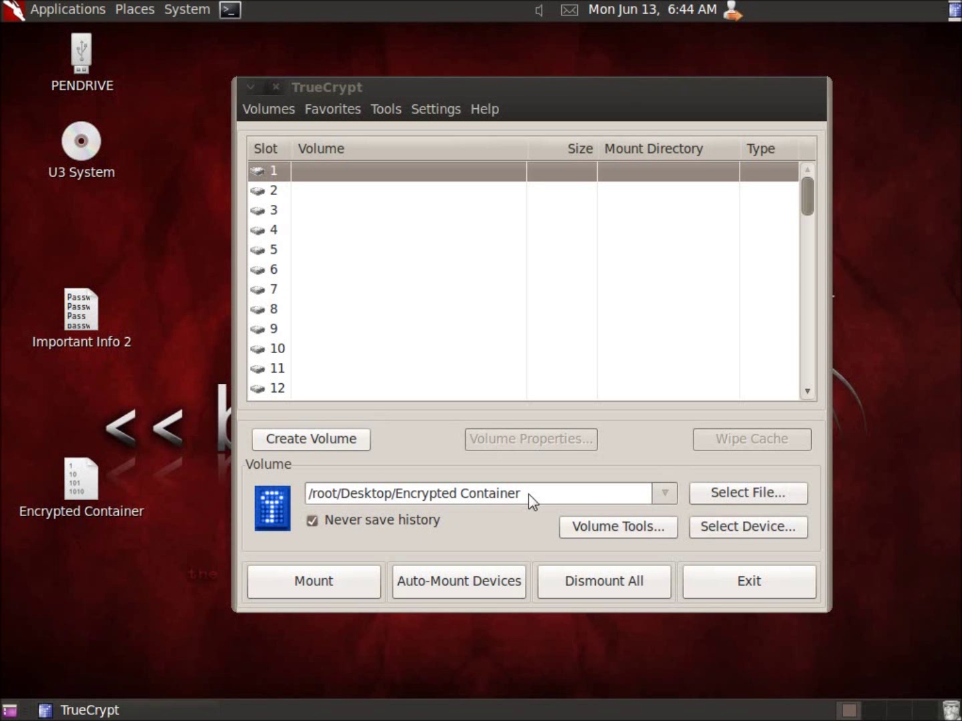
Step: Start creating a standard TrueCrypt volume within a partition/drive
{"action": "left_click", "coordinate": [329, 444]}
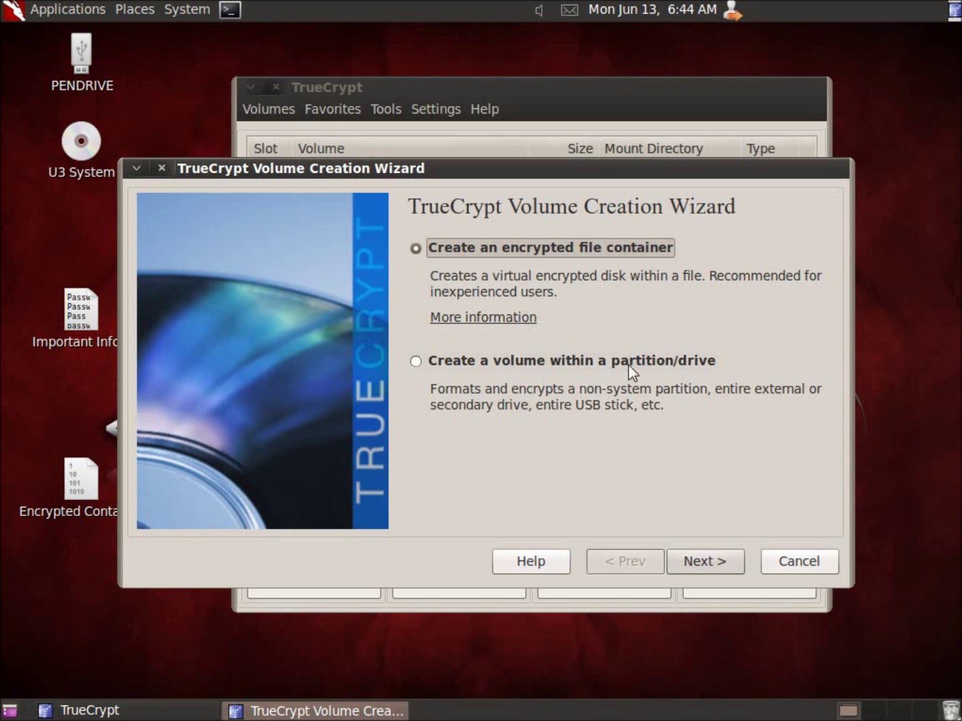
{"action": "left_click", "coordinate": [414, 364]}
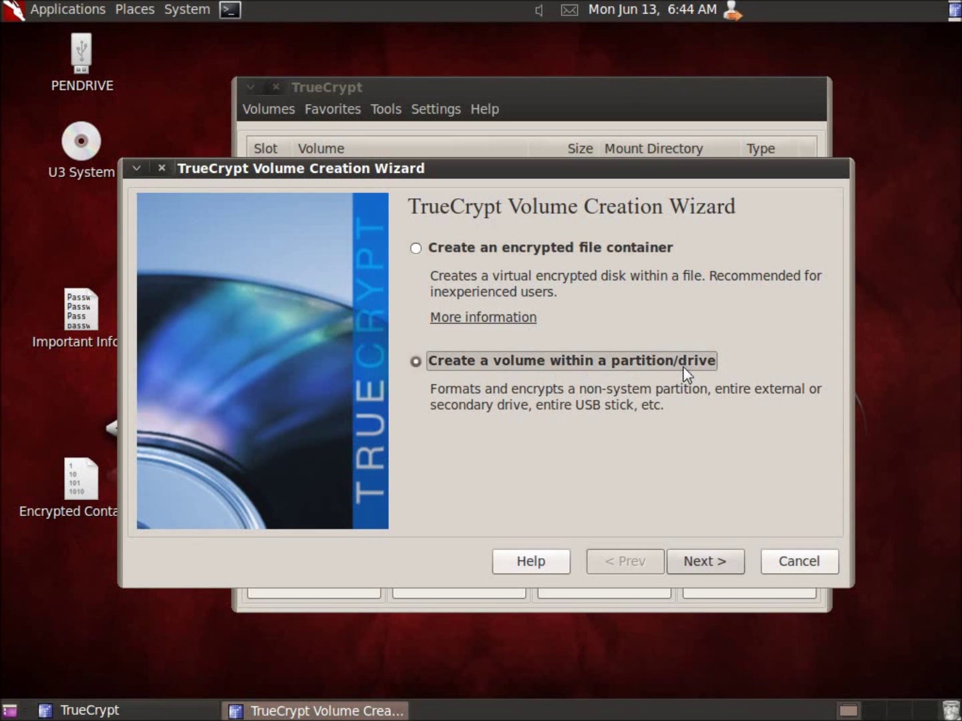
{"action": "left_click", "coordinate": [706, 563]}
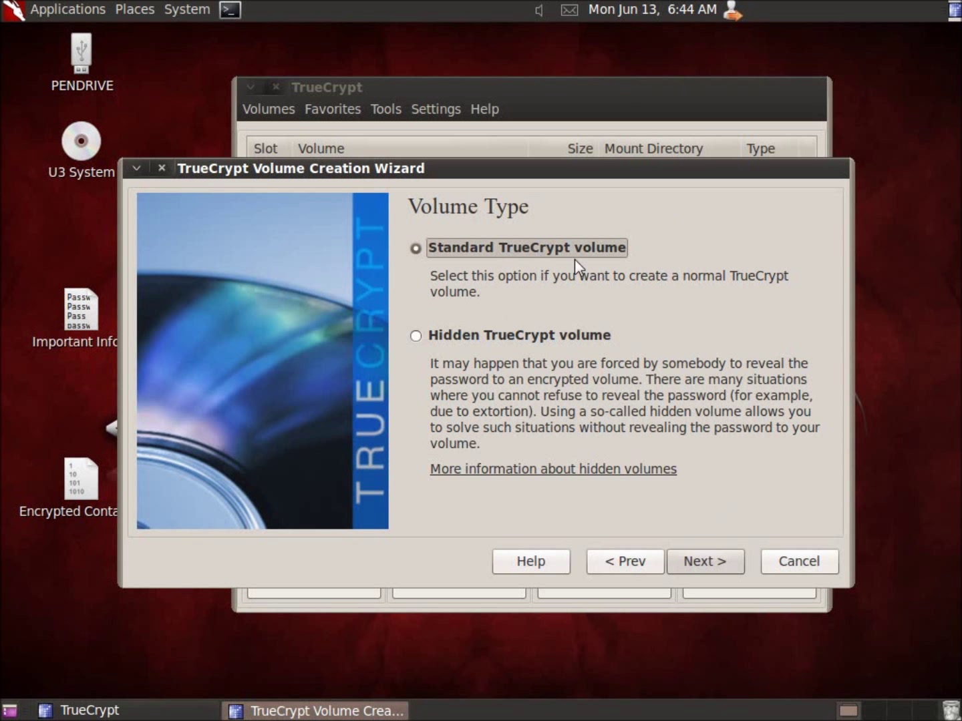
{"action": "left_click", "coordinate": [696, 560]}
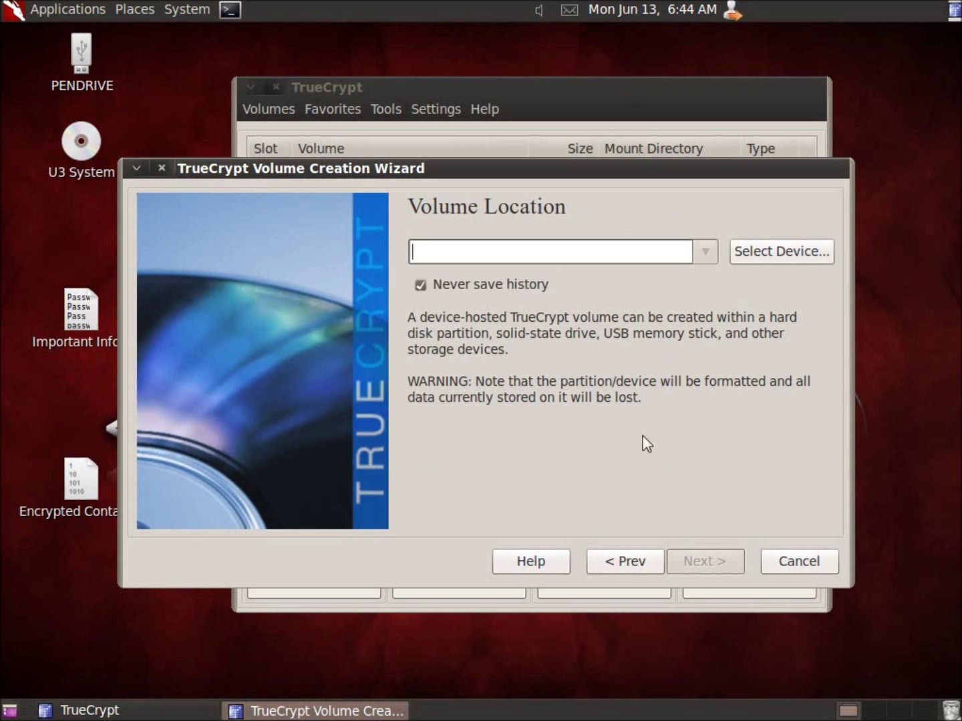
Step: Choose /dev/sdb1 as the volume location and accept erasing the PENDRIVE filesystem
{"action": "left_click", "coordinate": [779, 254]}
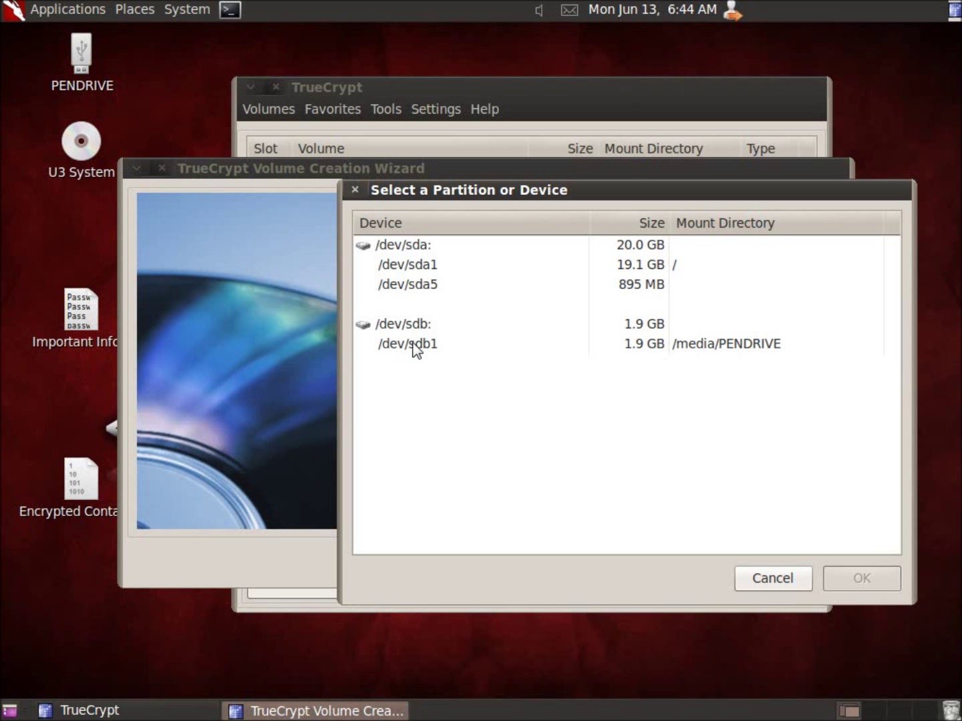
{"action": "left_click", "coordinate": [735, 346]}
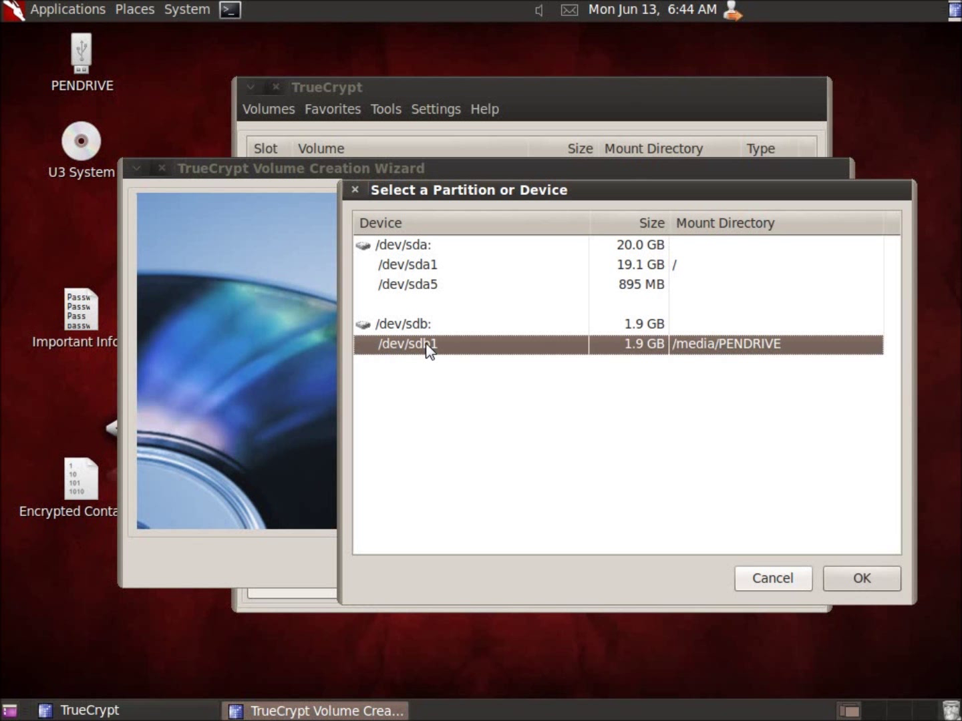
{"action": "left_click", "coordinate": [862, 580]}
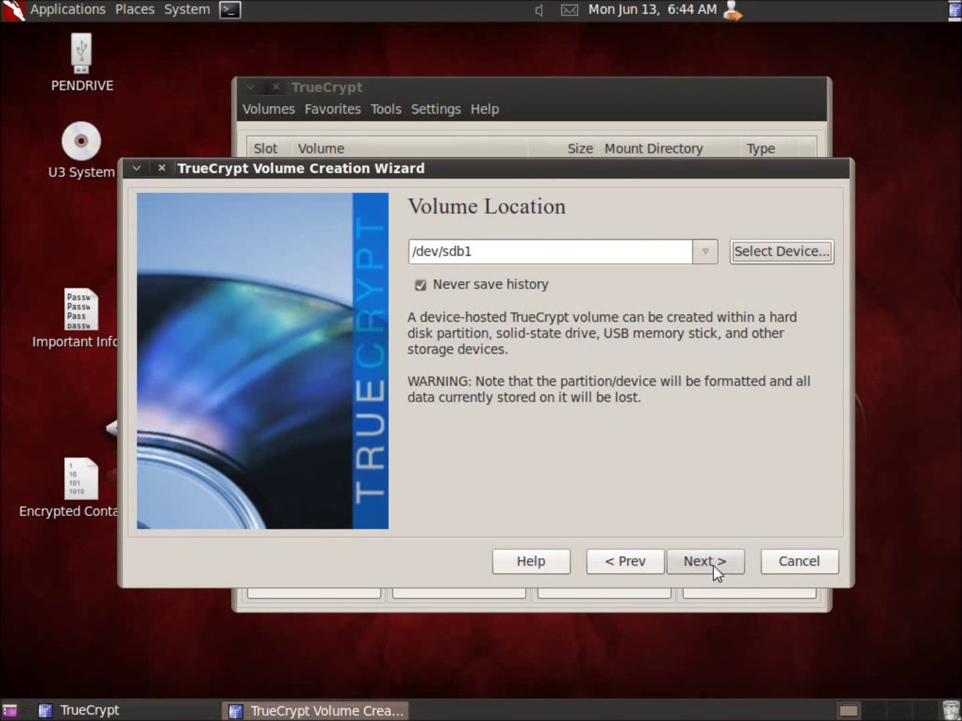
{"action": "left_click", "coordinate": [715, 569]}
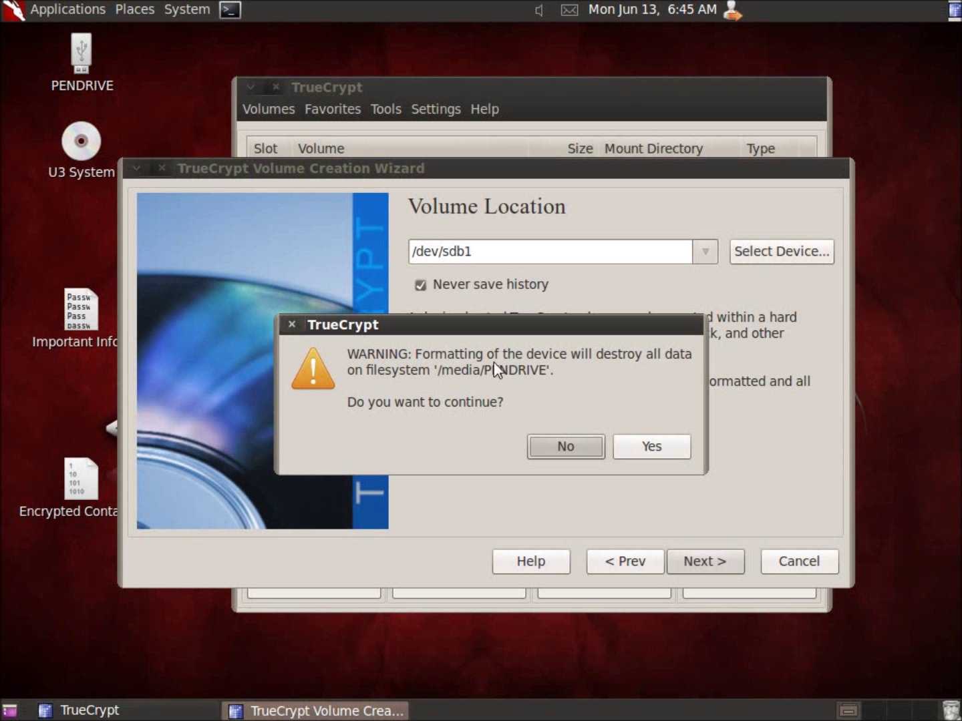
{"action": "left_click", "coordinate": [665, 428]}
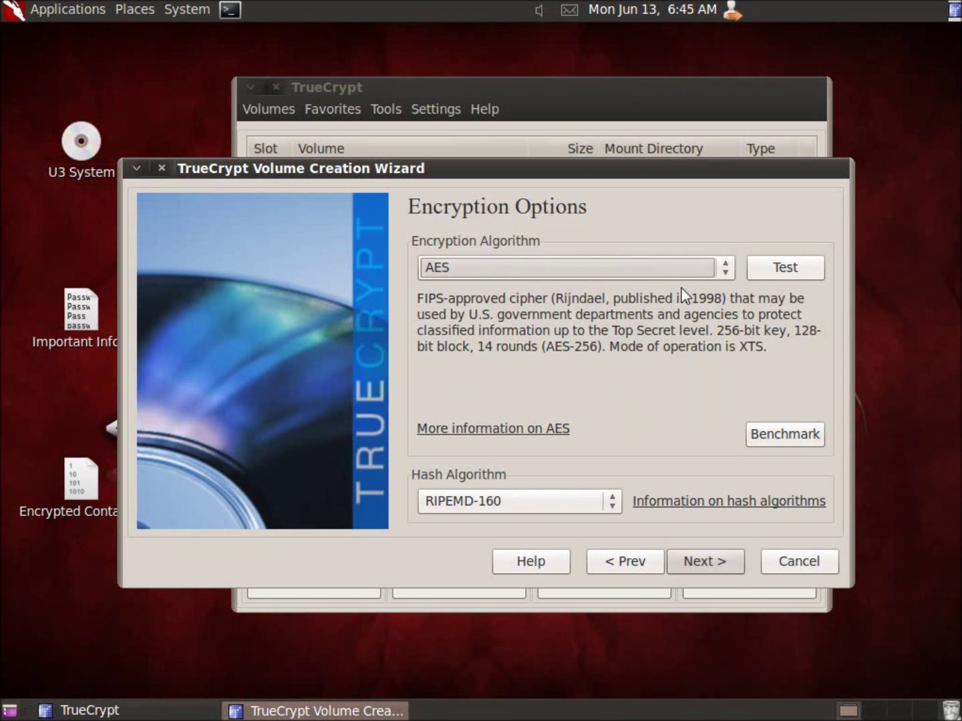
Step: Keep AES with RIPEMD-160 and set the volume password, accepting the short-password warning
{"action": "left_click", "coordinate": [700, 560]}
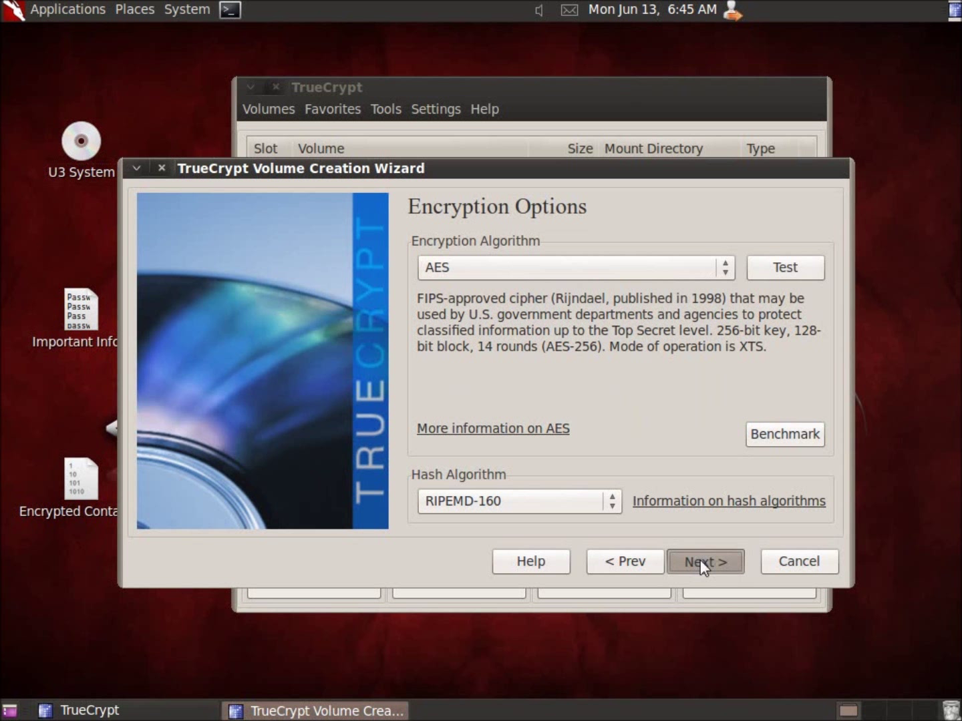
{"action": "type", "text": "password"}
{"action": "key", "text": "Tab"}
{"action": "type", "text": "password"}
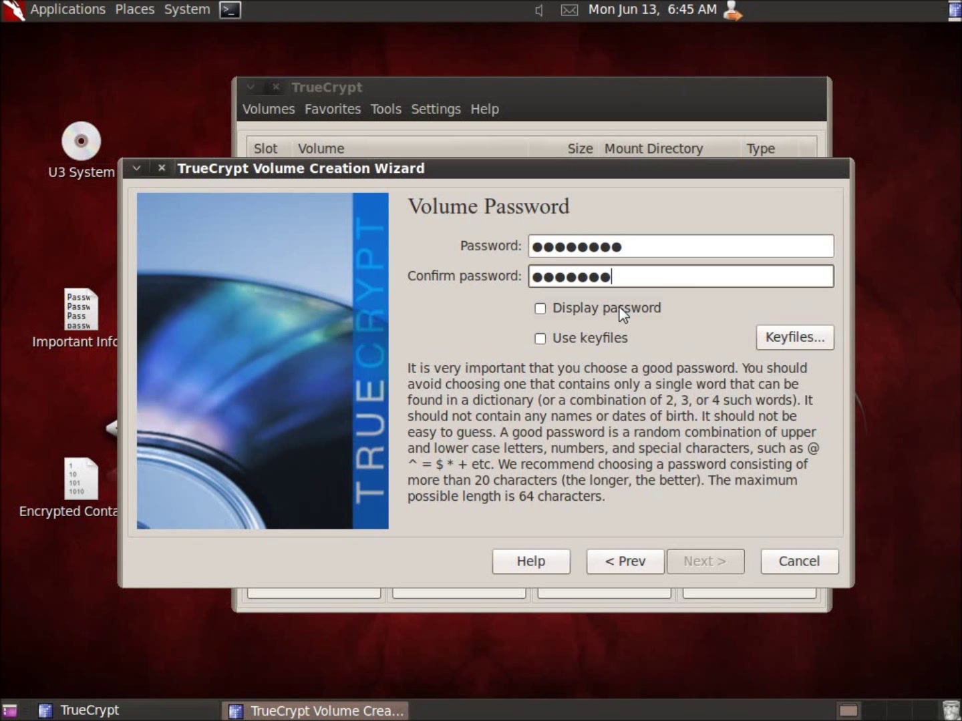
{"action": "left_click", "coordinate": [730, 564]}
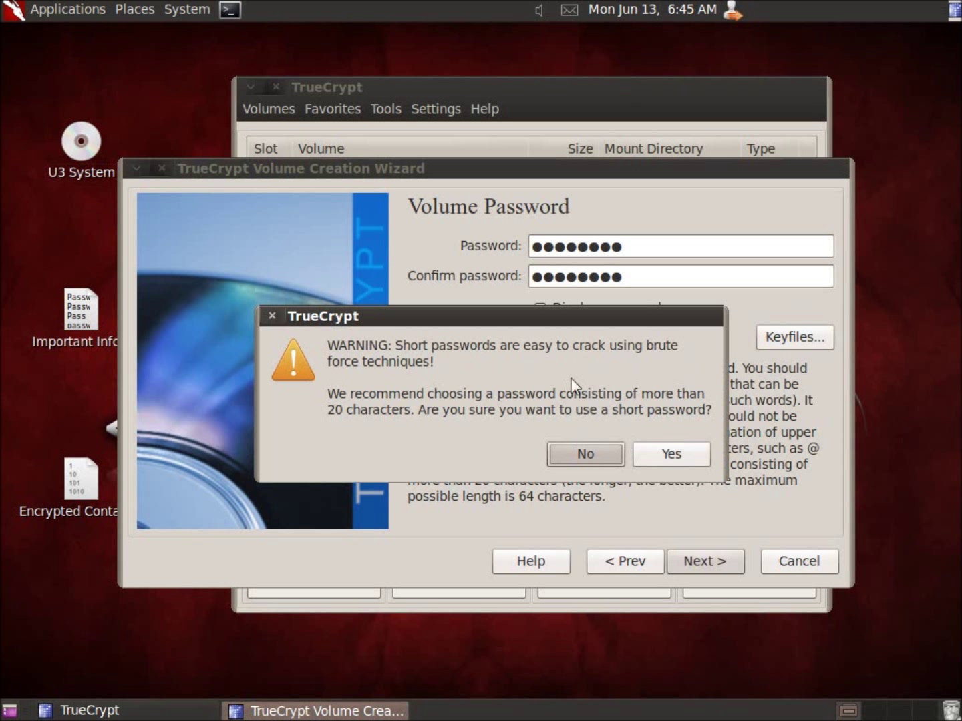
{"action": "left_click", "coordinate": [671, 457]}
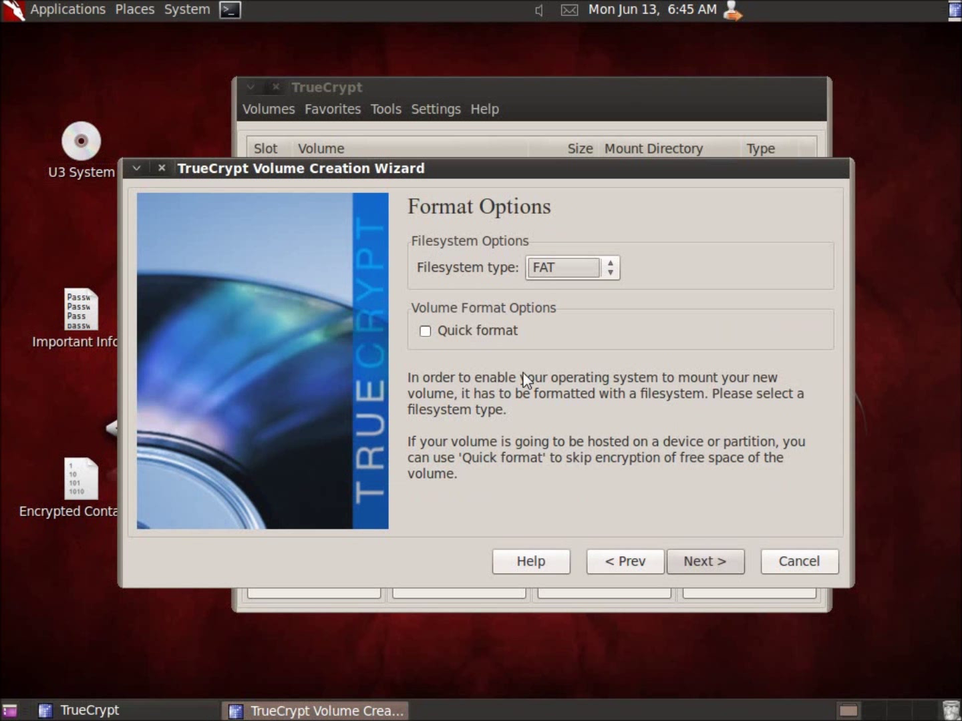
Step: Quick-format /dev/sdb1 as FAT, confirm erasing its files, and close the wizard
{"action": "left_click", "coordinate": [424, 331]}
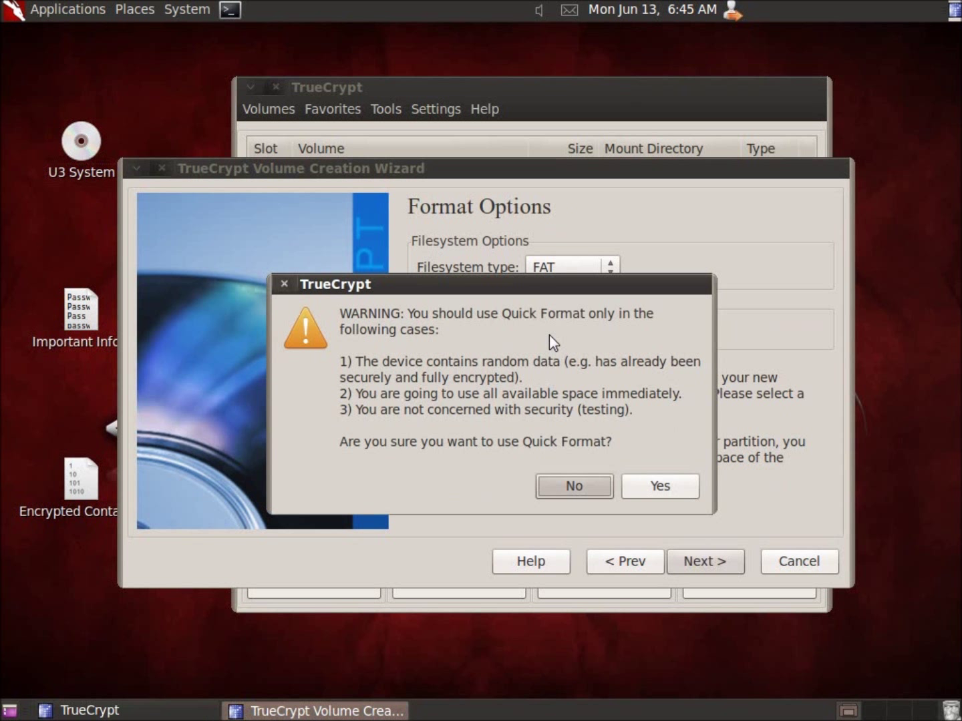
{"action": "left_click", "coordinate": [634, 489]}
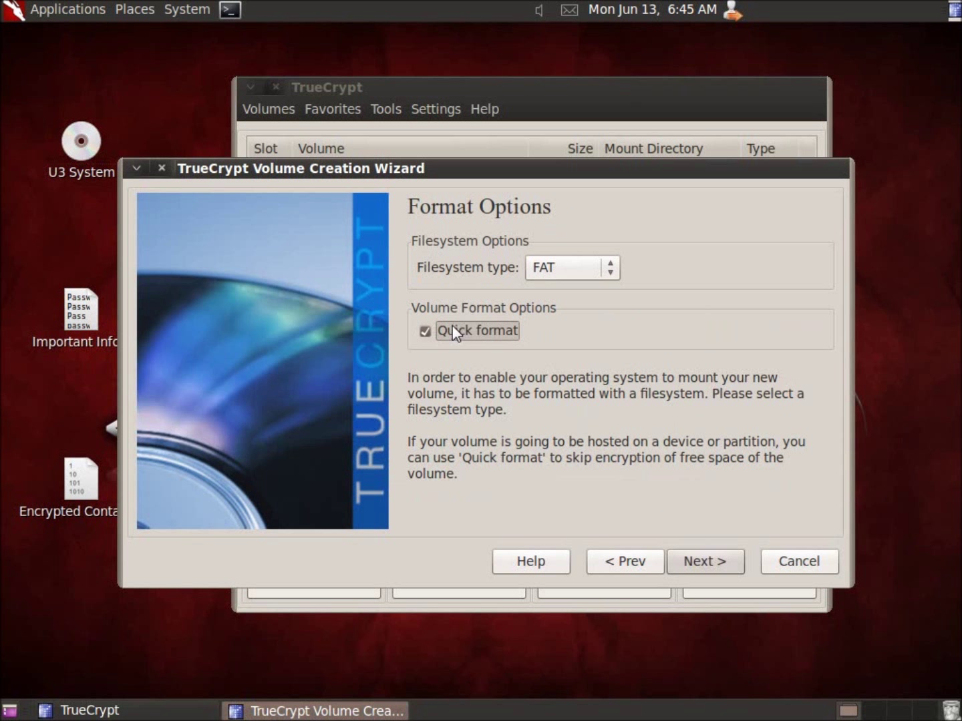
{"action": "left_click", "coordinate": [713, 566]}
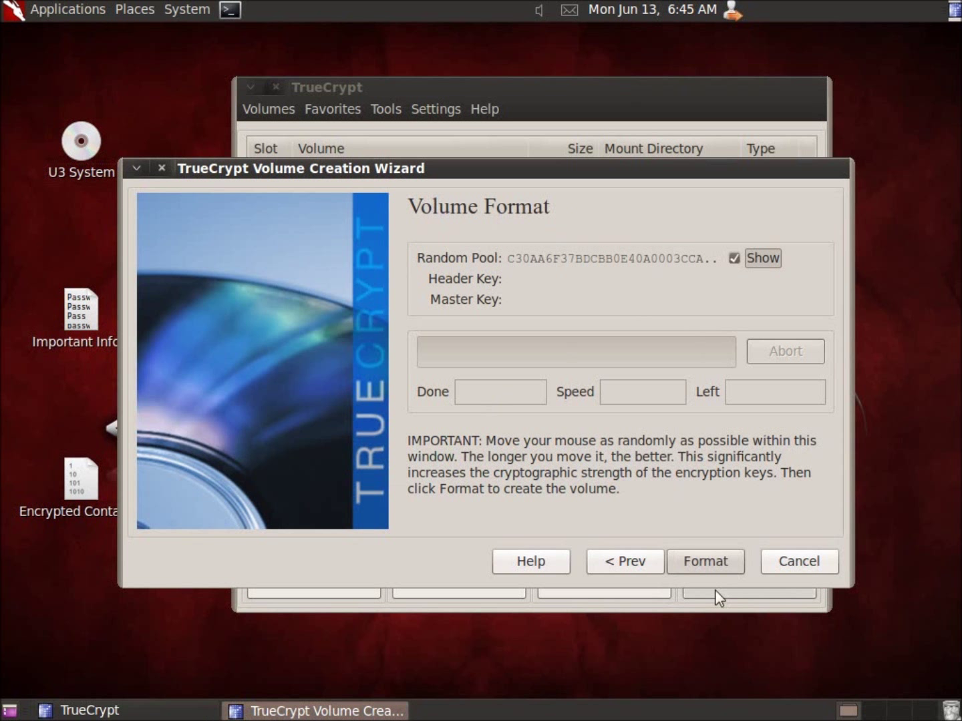
{"action": "left_click", "coordinate": [717, 567]}
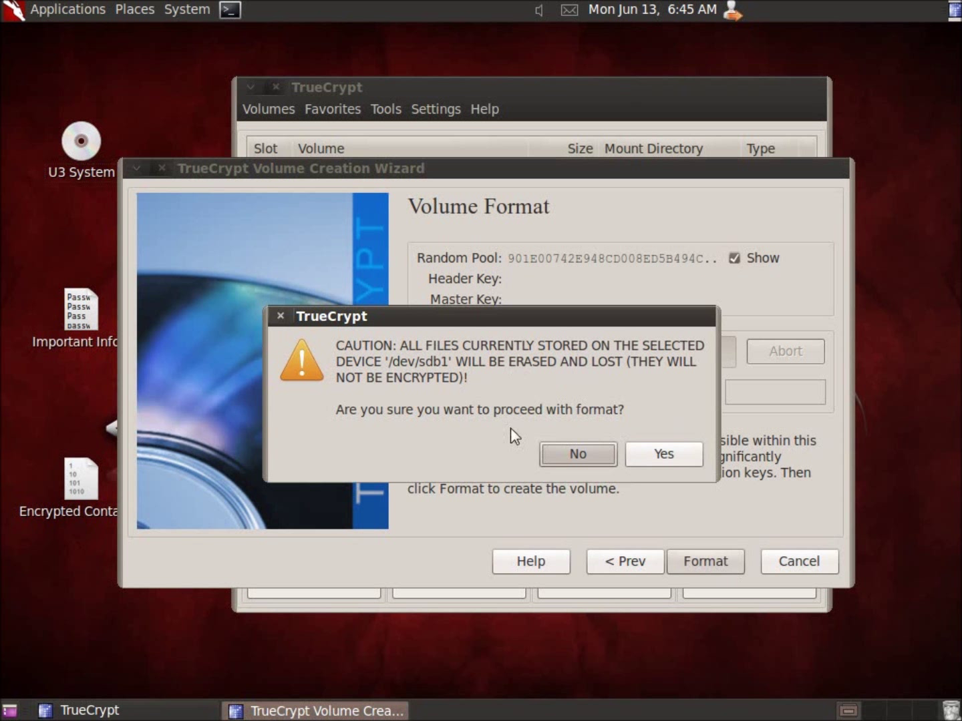
{"action": "left_click", "coordinate": [669, 452]}
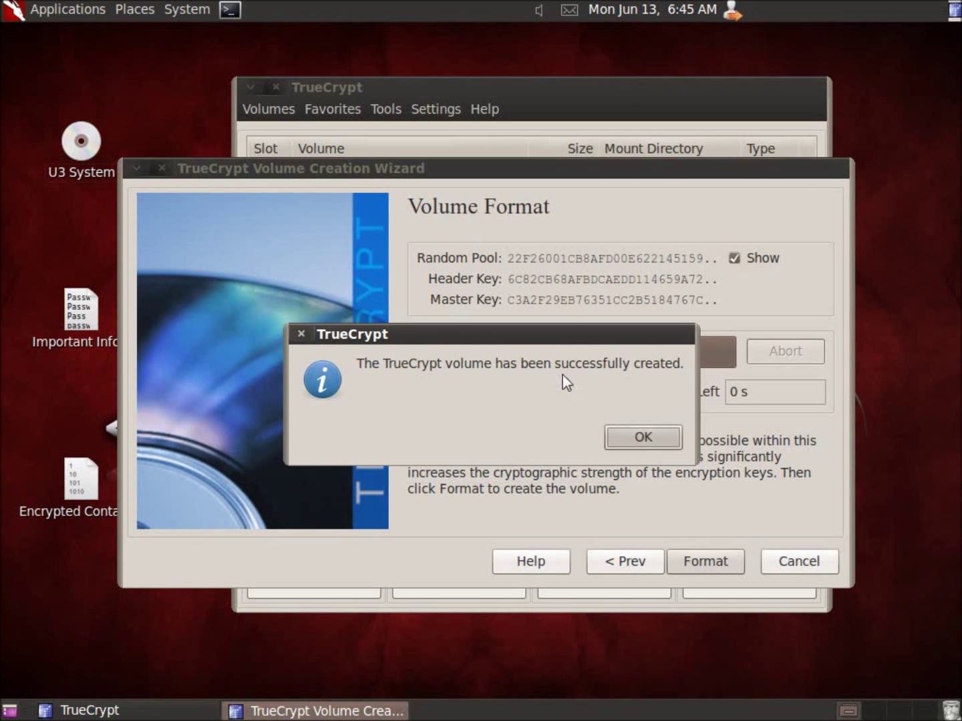
{"action": "left_click", "coordinate": [646, 440]}
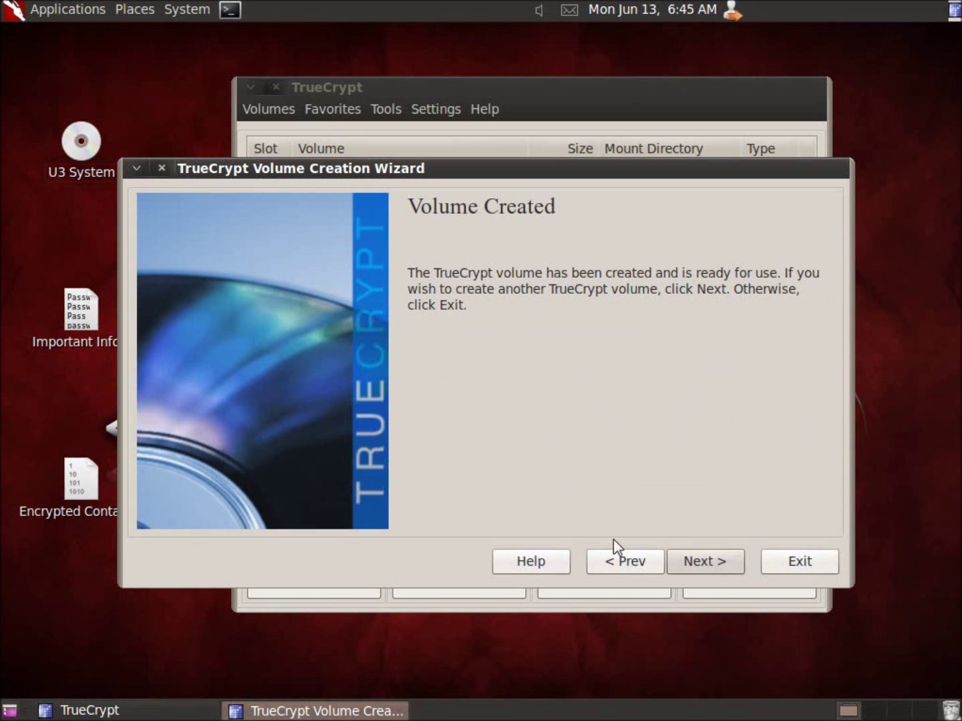
{"action": "left_click", "coordinate": [802, 568]}
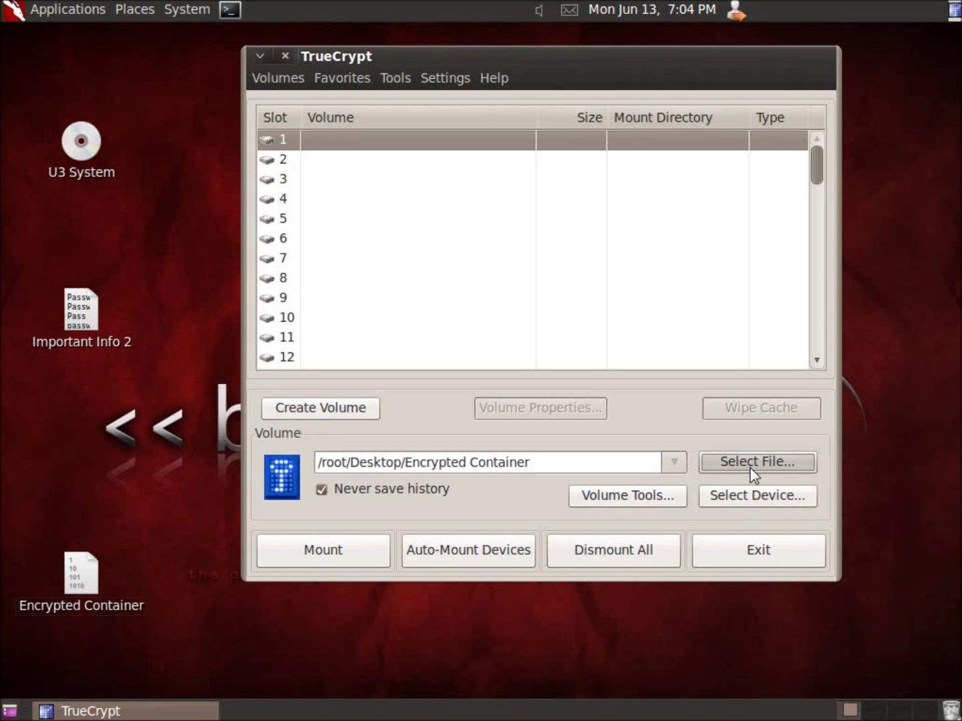
Step: Mount /dev/sdb1 with its password
{"action": "left_click", "coordinate": [751, 497]}
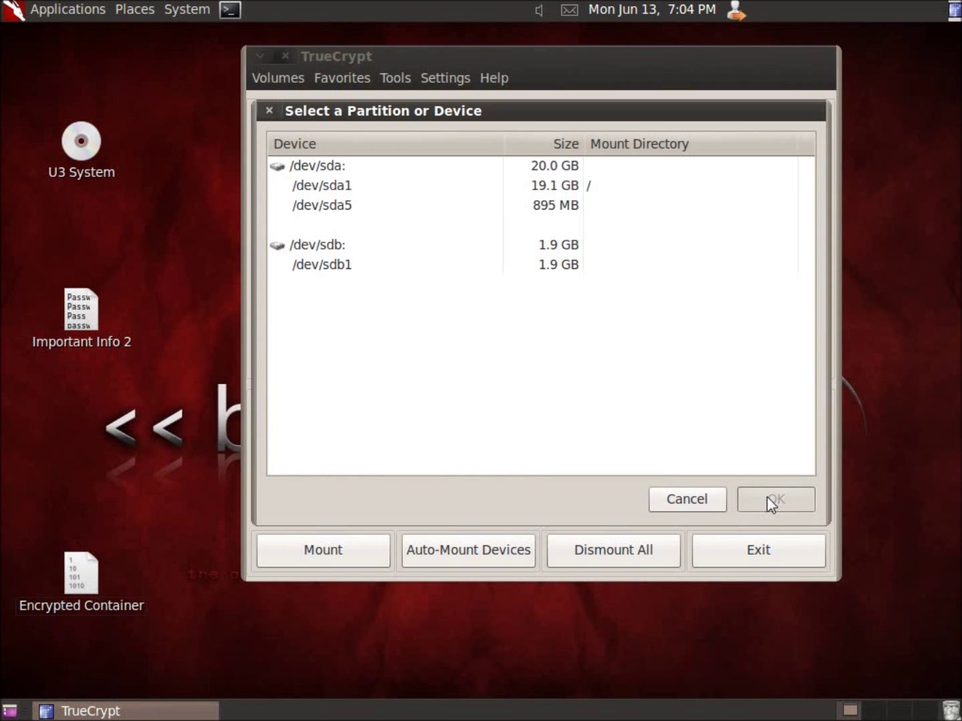
{"action": "left_click", "coordinate": [332, 273]}
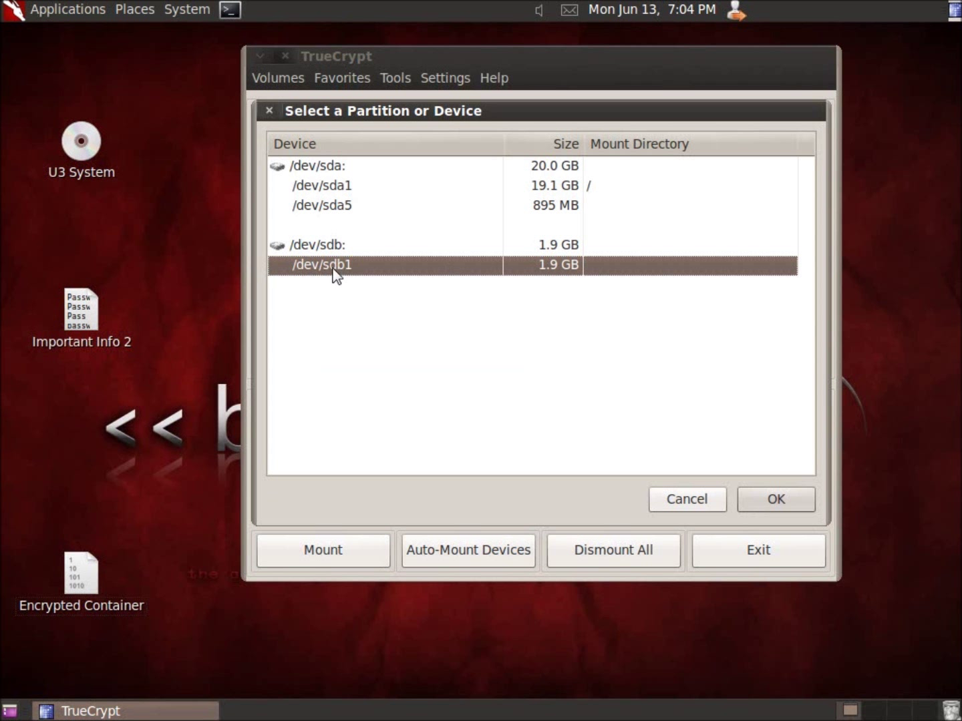
{"action": "left_click", "coordinate": [770, 504]}
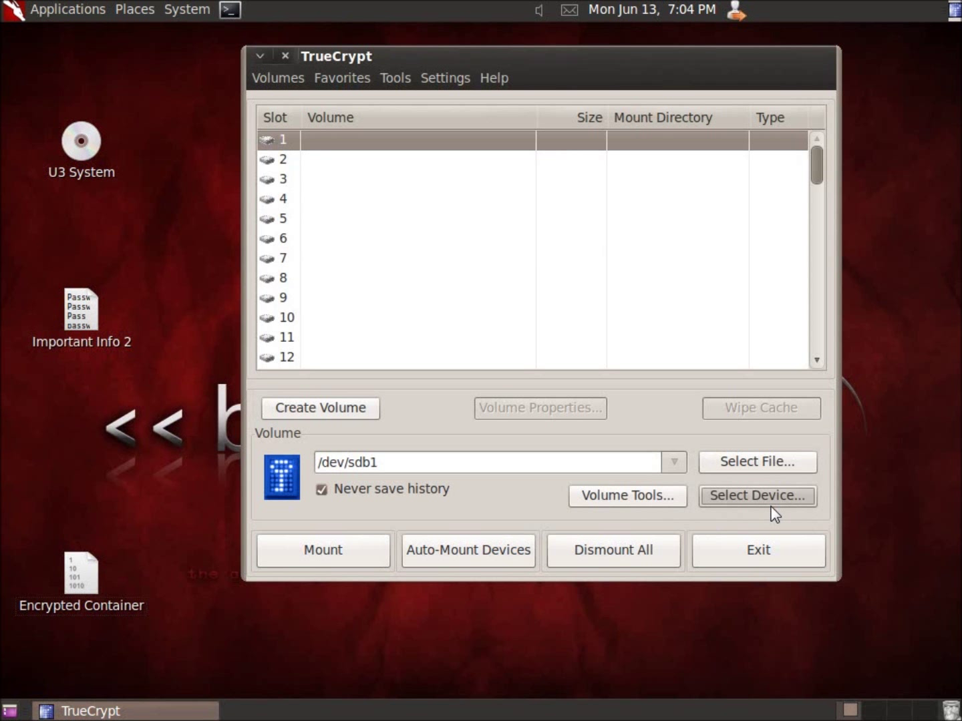
{"action": "left_click", "coordinate": [308, 551]}
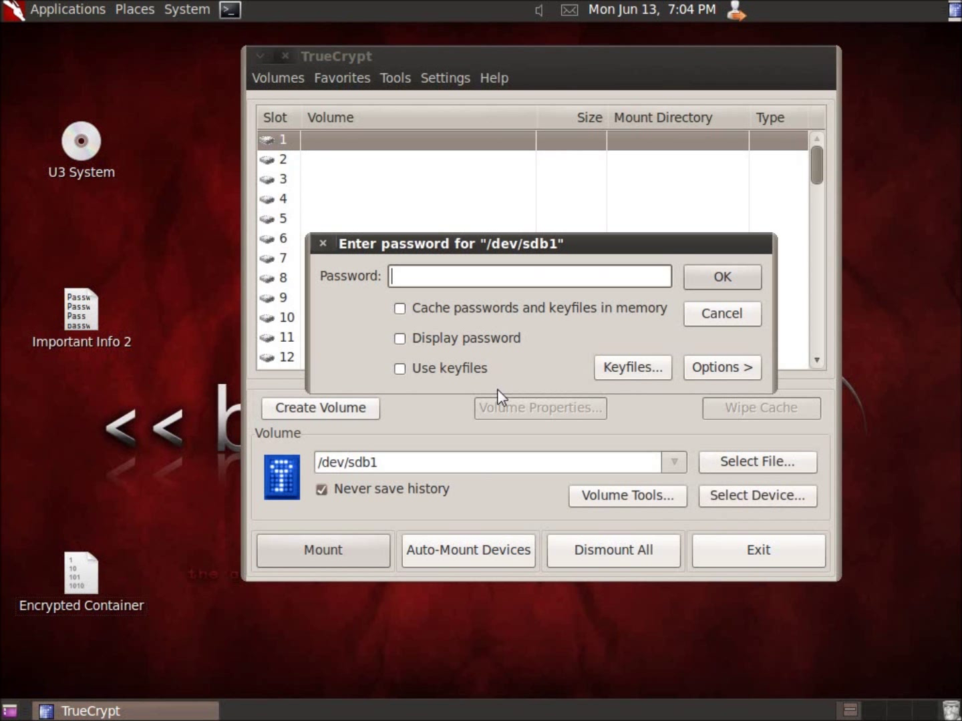
{"action": "type", "text": "*******"}
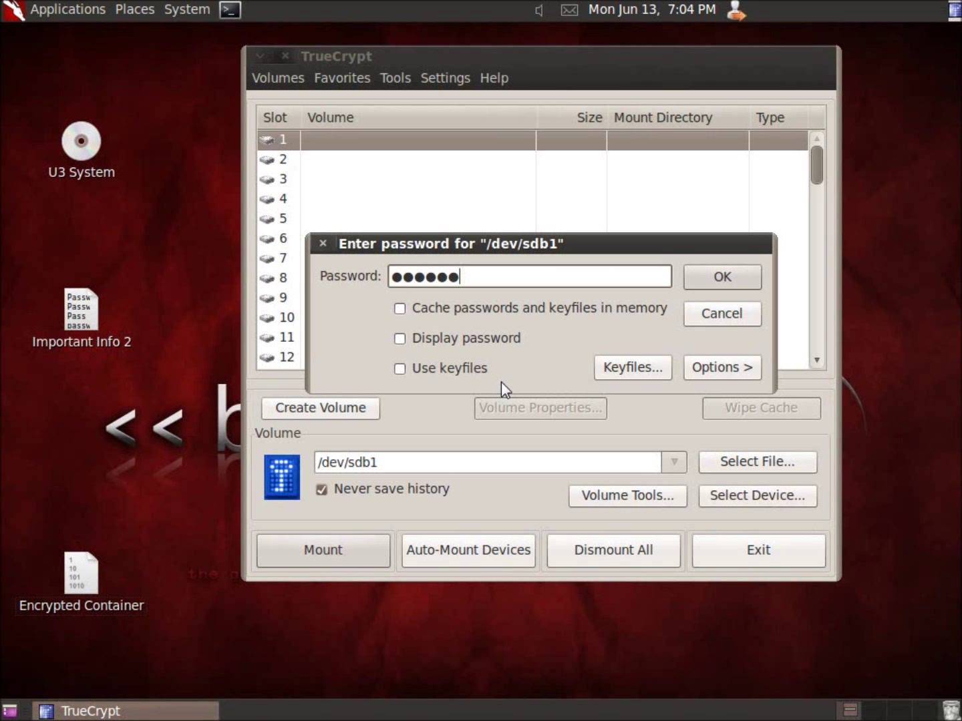
{"action": "key", "text": "Return"}
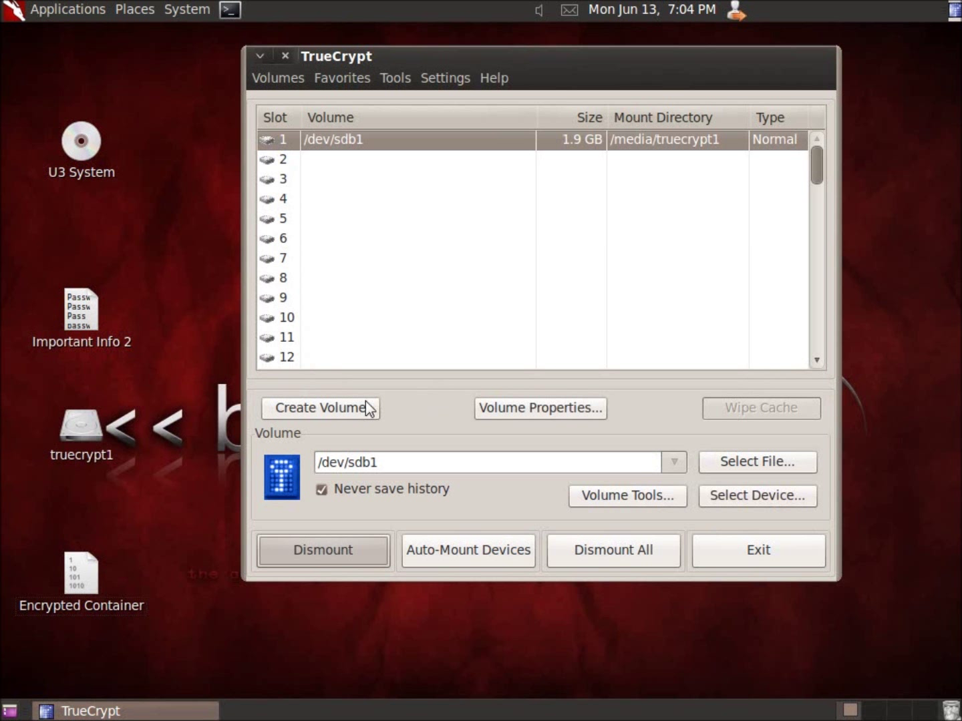
Step: Copy Important Info 2 into the mounted truecrypt1 volume
{"action": "left_click", "coordinate": [70, 454]}
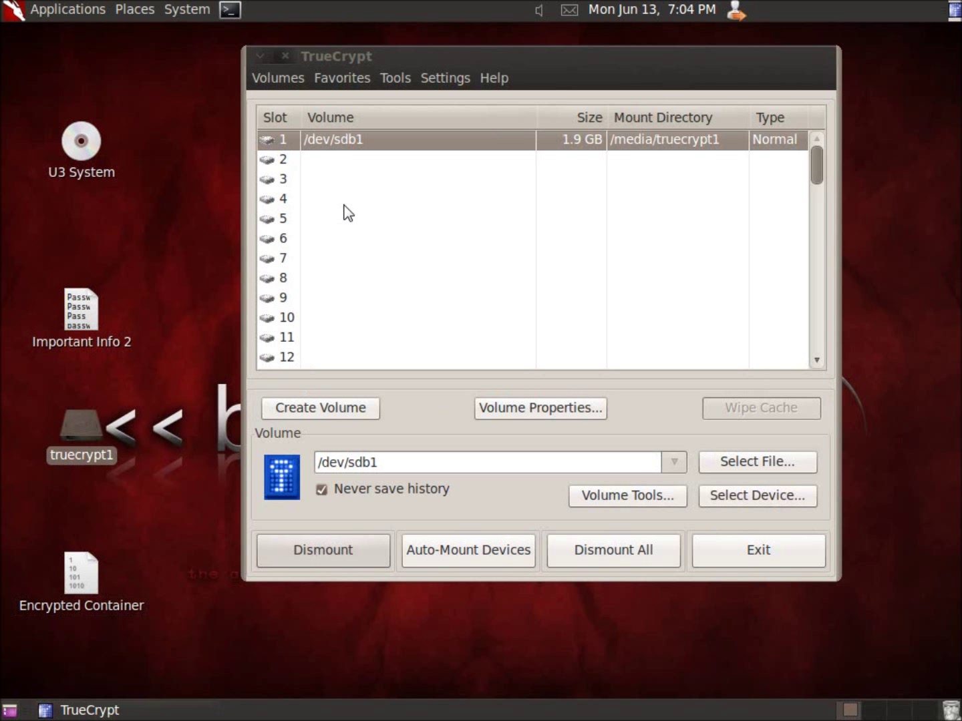
{"action": "double_click", "coordinate": [91, 425]}
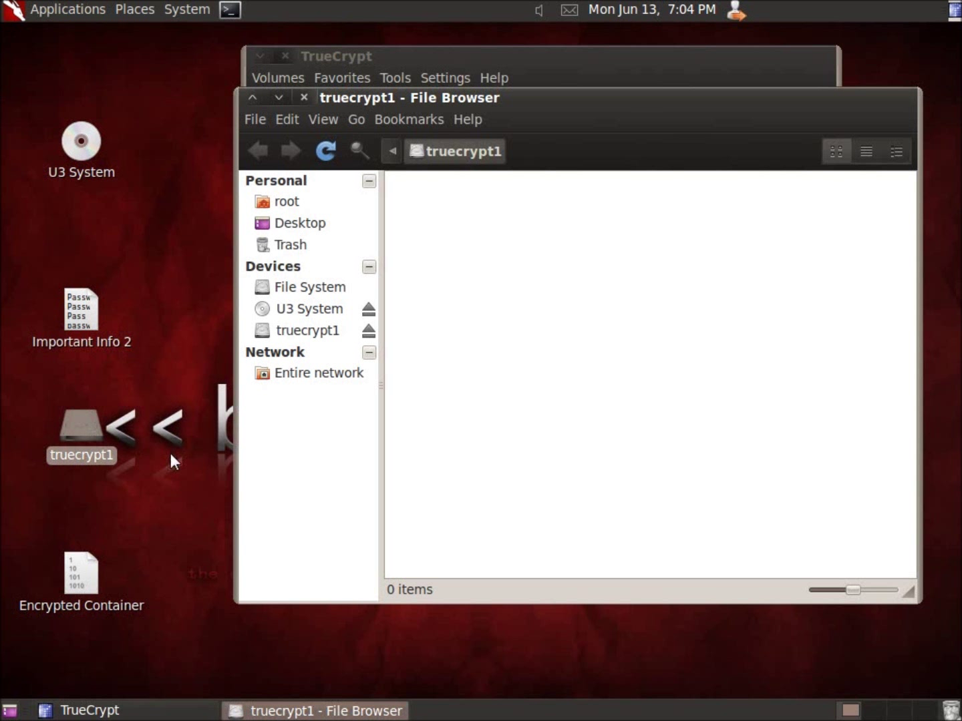
{"action": "left_click", "coordinate": [77, 295]}
{"action": "left_click_drag", "start_coordinate": [474, 342], "coordinate": [471, 341]}
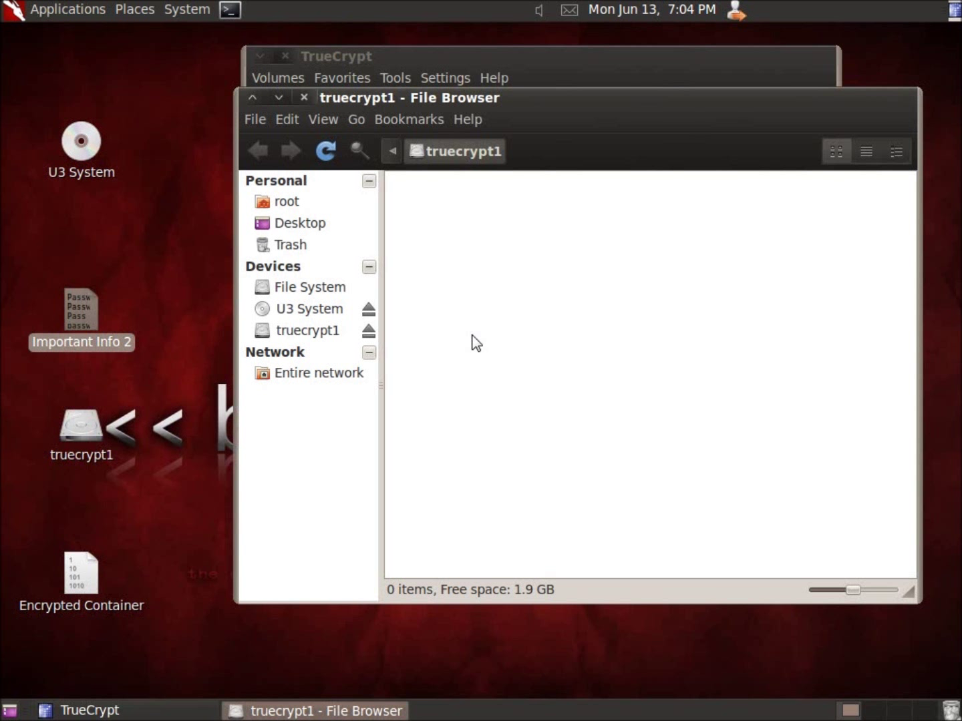
{"action": "left_click_drag", "start_coordinate": [497, 99], "coordinate": [394, 93]}
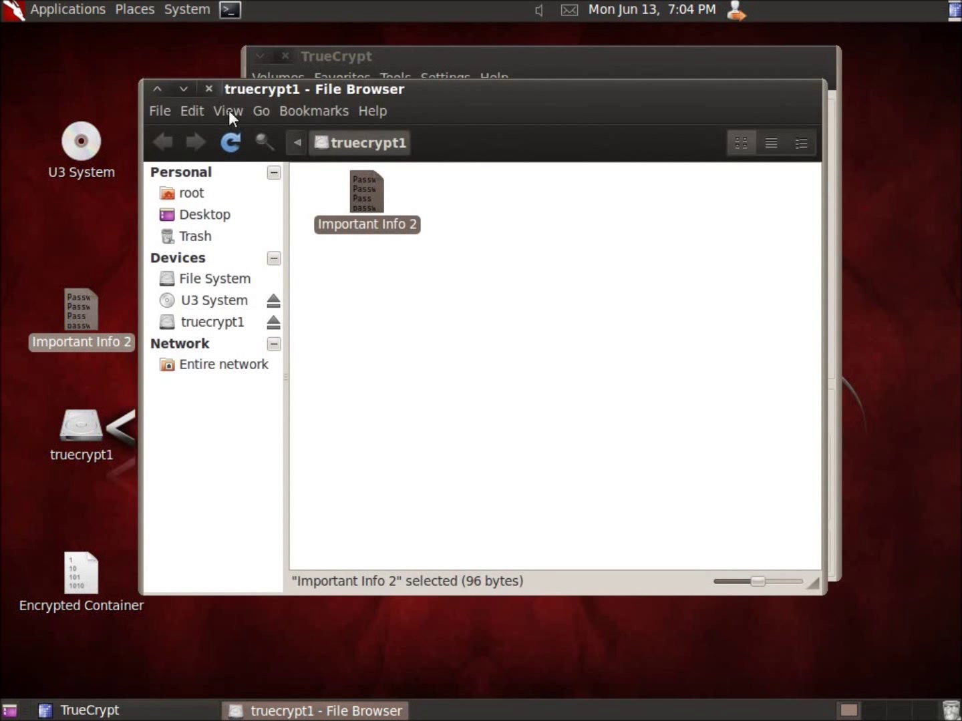
Step: Close the truecrypt1 file browser and dismount /dev/sdb1 from slot 1
{"action": "left_click", "coordinate": [213, 93]}
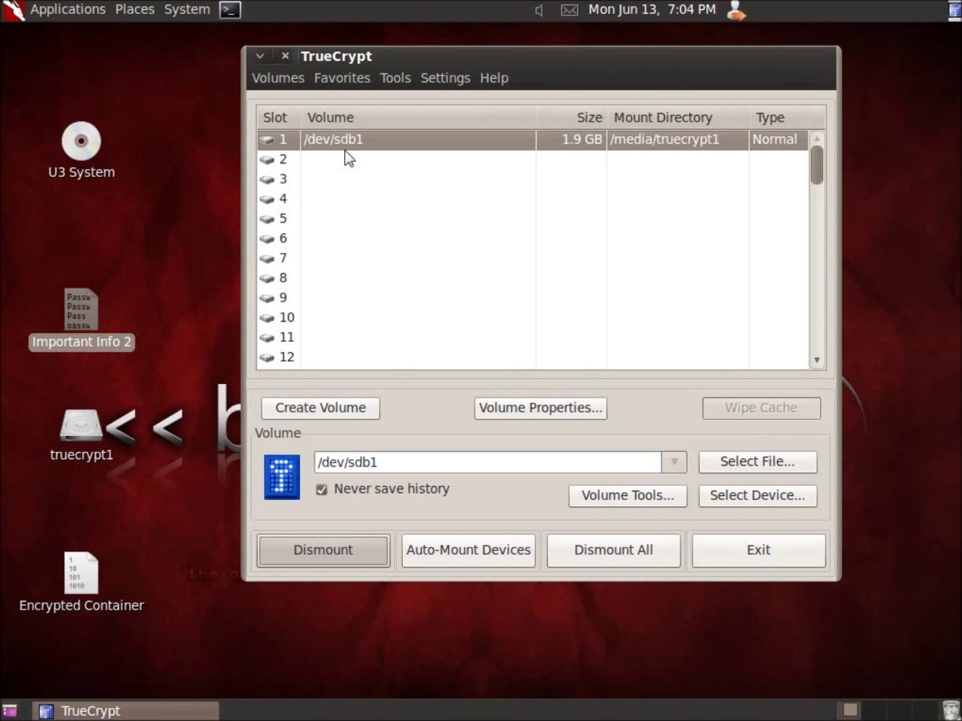
{"action": "left_click", "coordinate": [315, 553]}
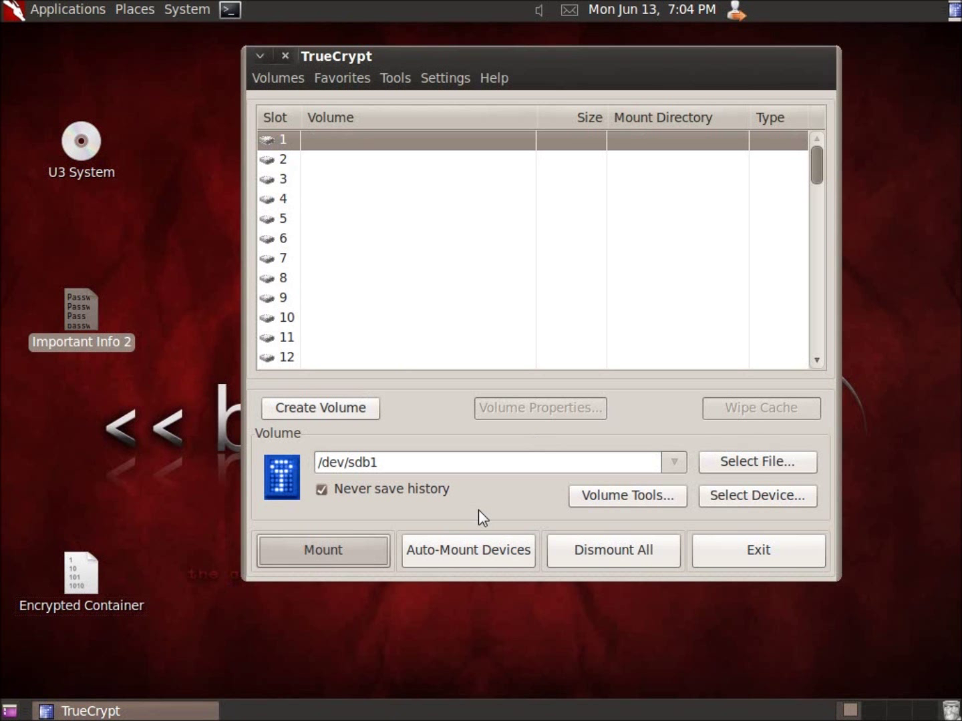
Step: Start creating a hidden TrueCrypt volume in a file container
{"action": "left_click", "coordinate": [336, 413]}
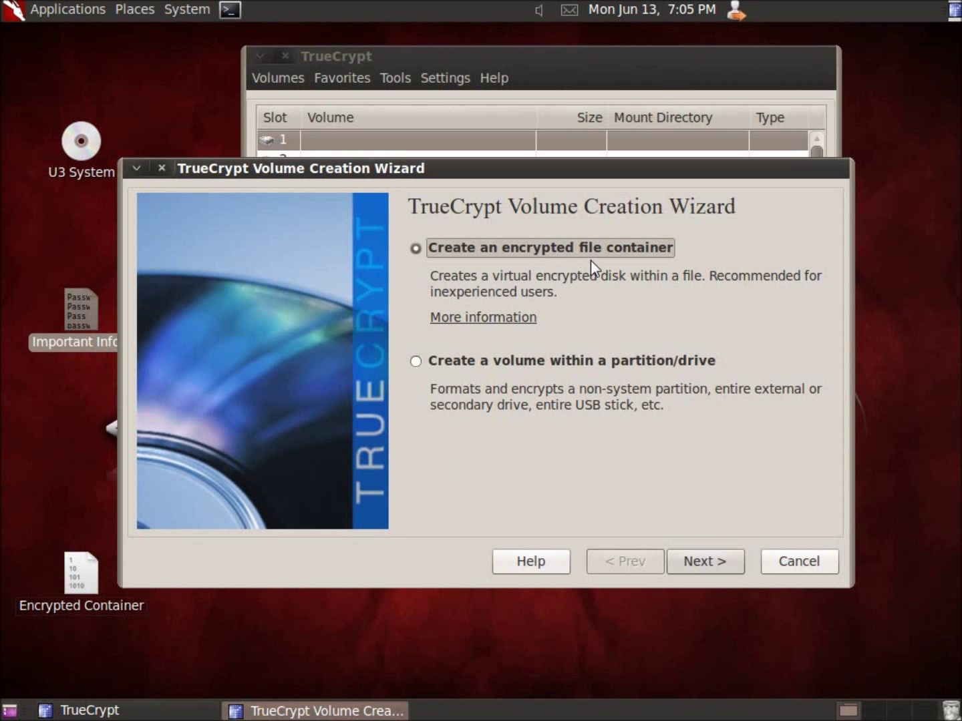
{"action": "left_click", "coordinate": [701, 564]}
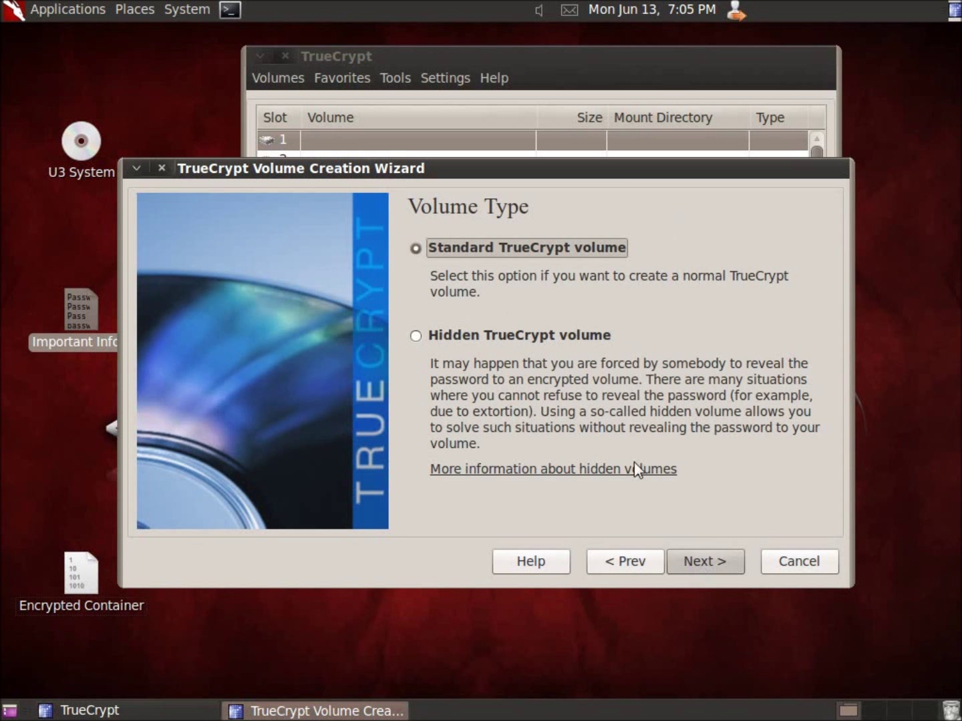
{"action": "left_click", "coordinate": [458, 340]}
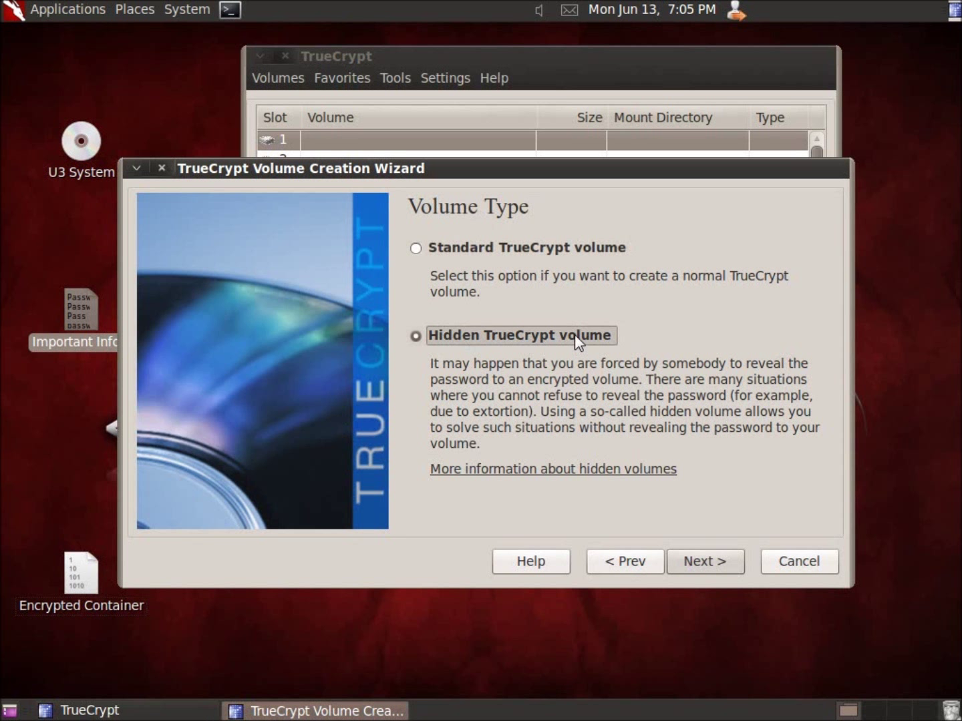
{"action": "left_click", "coordinate": [701, 562]}
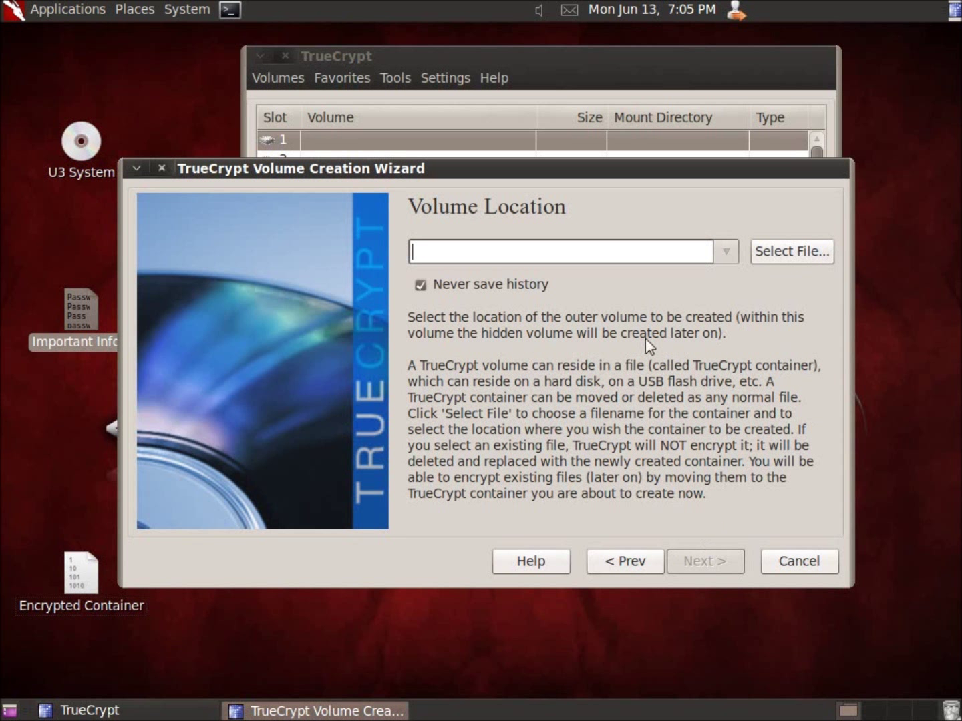
Step: Set the outer container location to HasAHiddenSection on the Desktop
{"action": "left_click", "coordinate": [787, 253]}
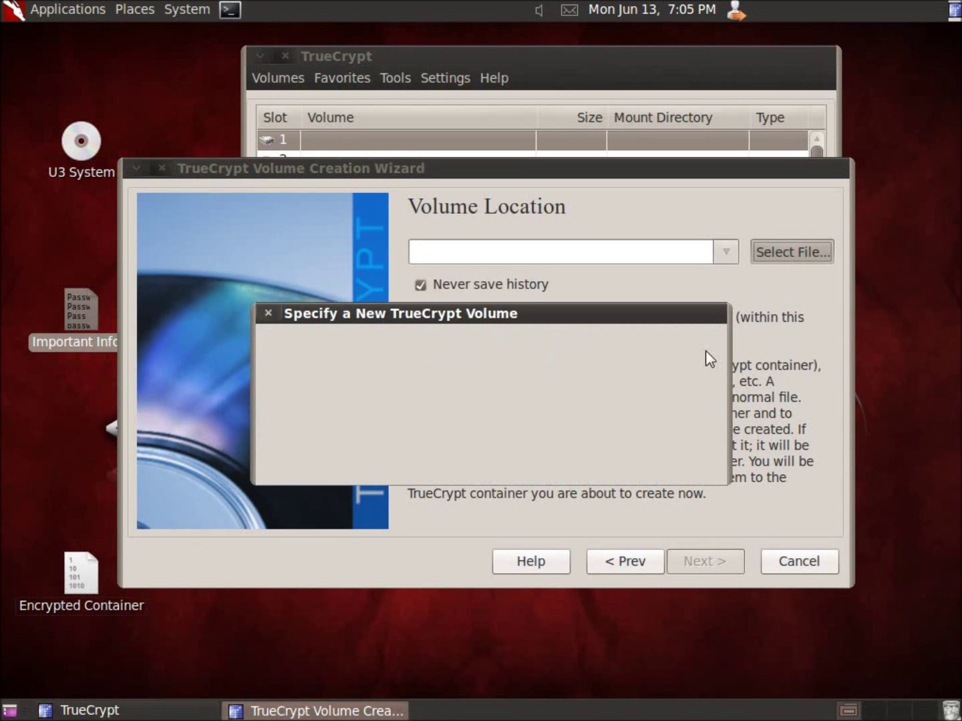
{"action": "left_click", "coordinate": [702, 393]}
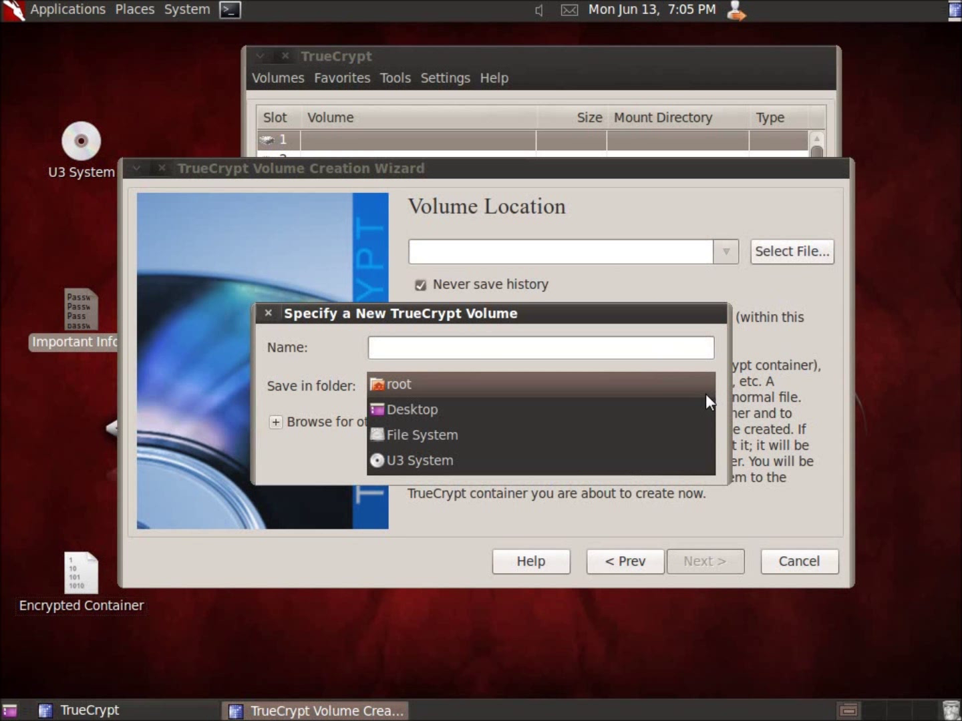
{"action": "left_click", "coordinate": [442, 409]}
{"action": "left_click", "coordinate": [441, 353]}
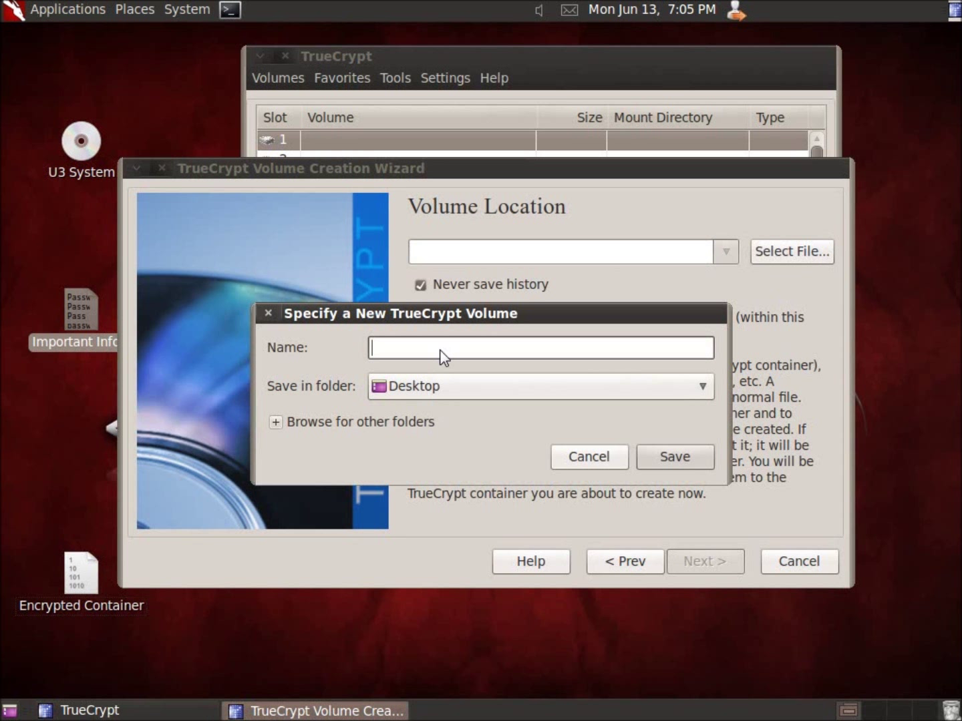
{"action": "type", "text": "HasAHiddenSection"}
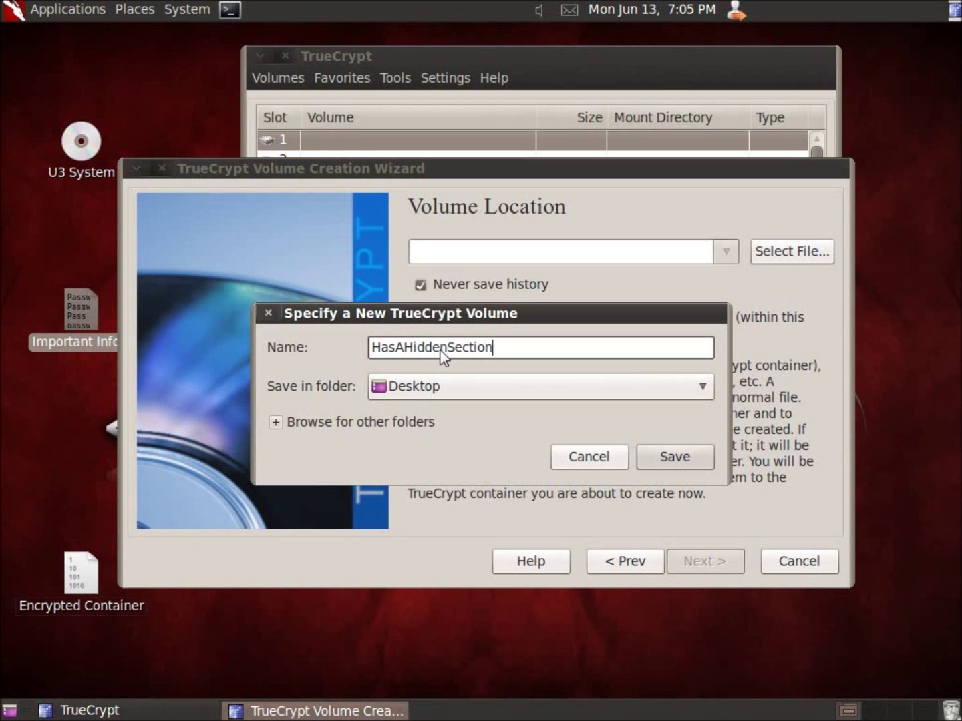
{"action": "left_click", "coordinate": [672, 457]}
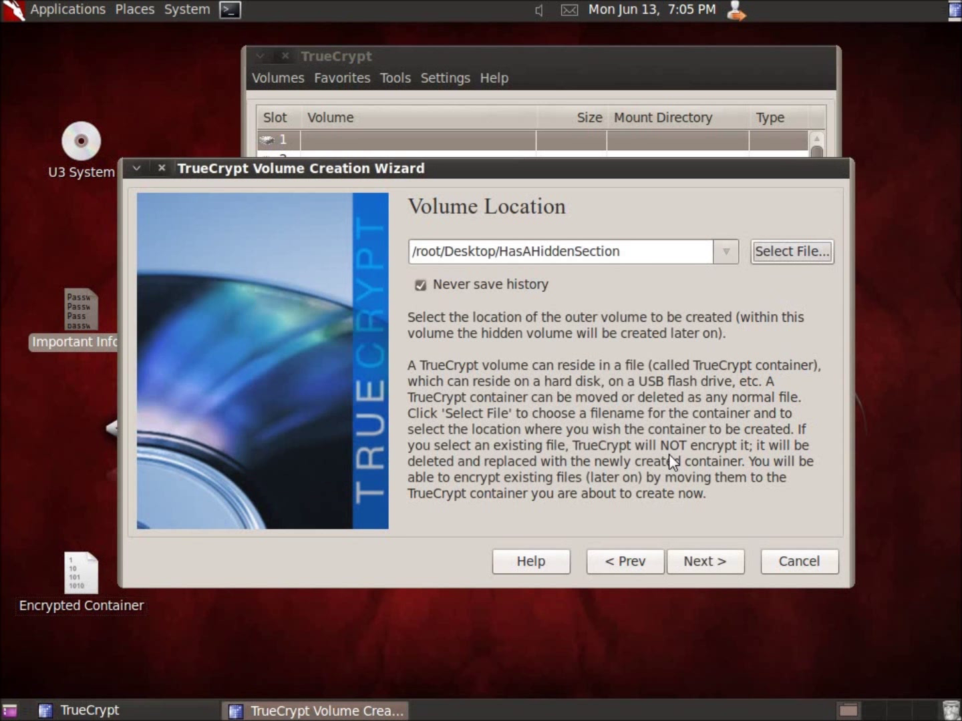
Step: Keep AES with RIPEMD-160 and size the outer volume at 2 GB
{"action": "left_click", "coordinate": [705, 565]}
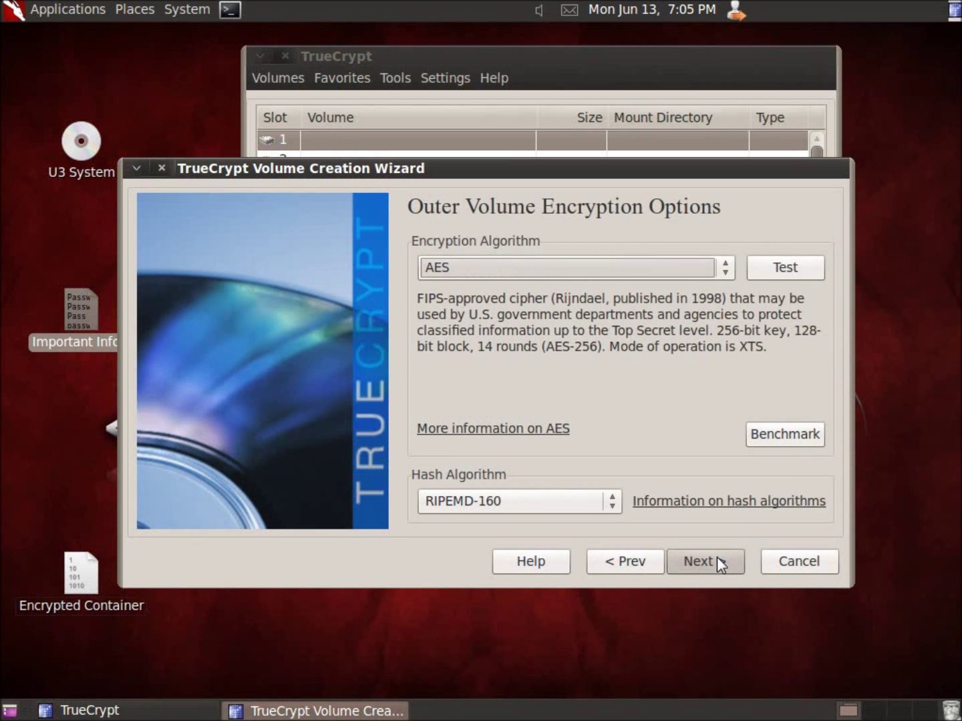
{"action": "left_click", "coordinate": [700, 563]}
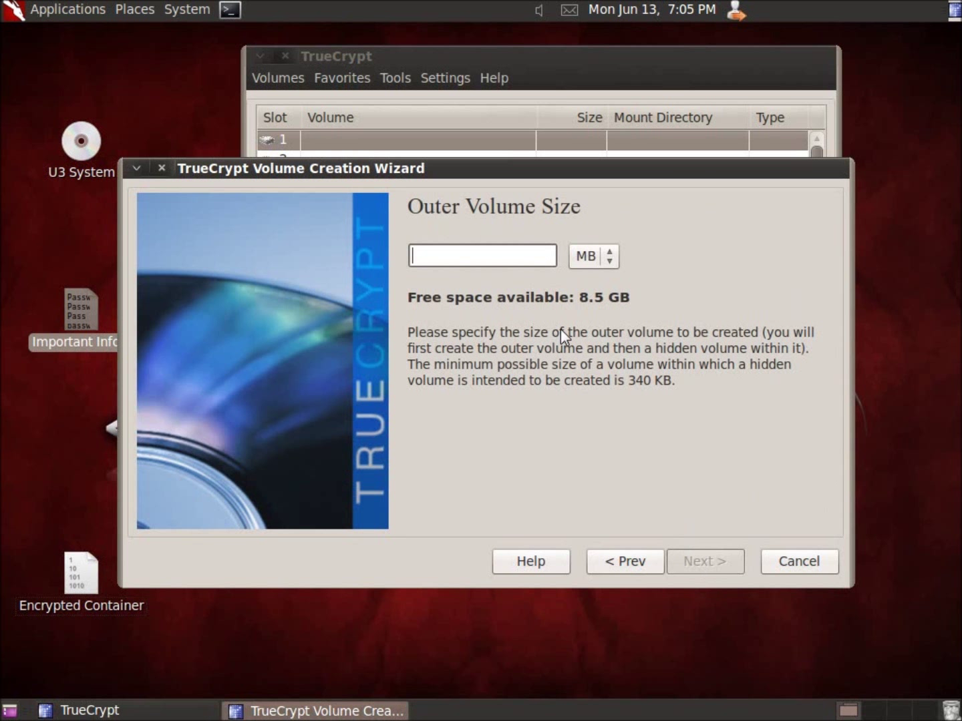
{"action": "type", "text": "2"}
{"action": "left_click", "coordinate": [601, 256]}
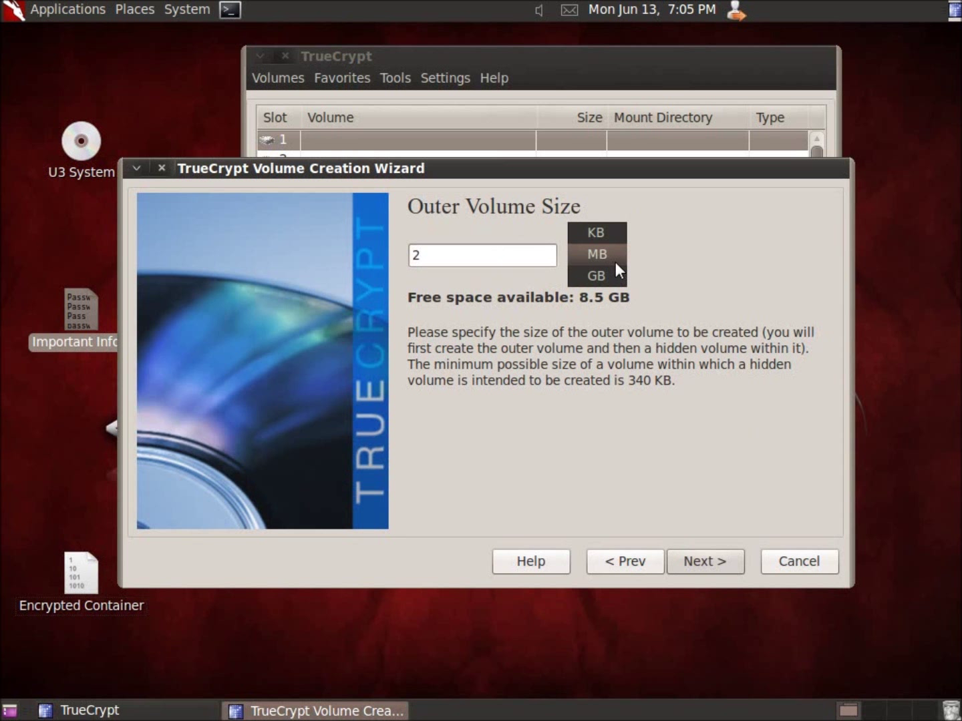
{"action": "left_click", "coordinate": [599, 275]}
{"action": "left_click", "coordinate": [718, 565]}
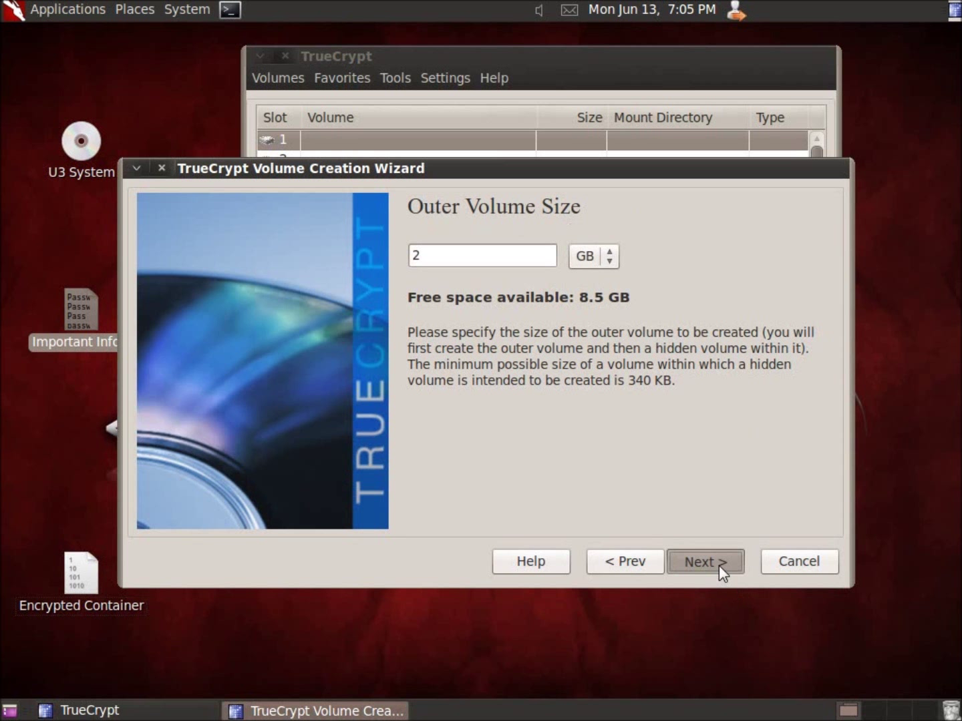
Step: Enter and confirm the outer volume password, accepting the short-password warning
{"action": "type", "text": "*******"}
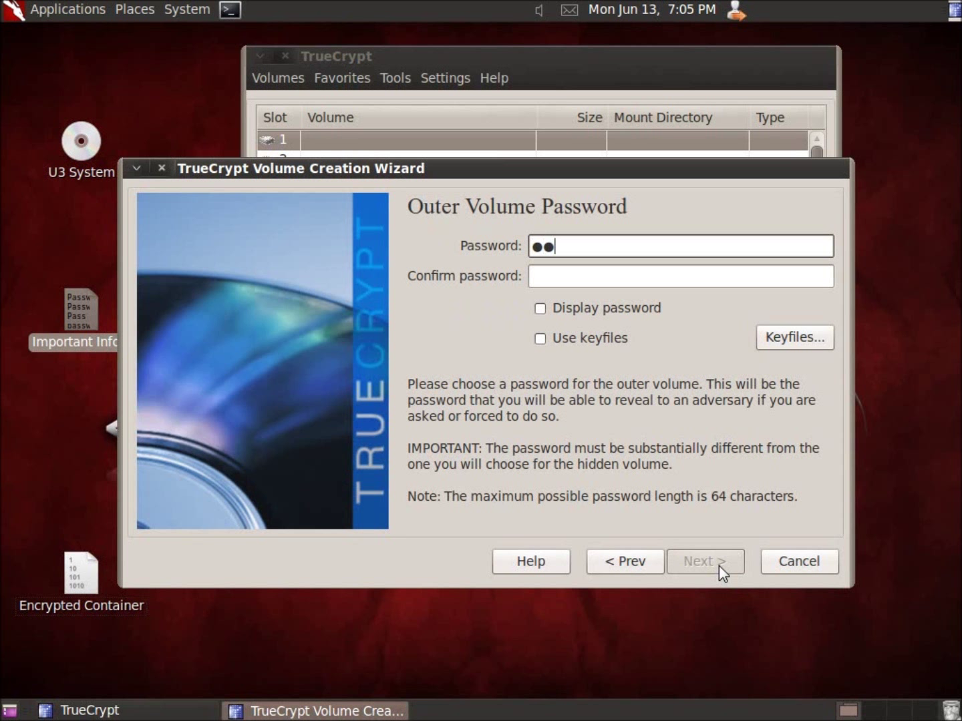
{"action": "type", "text": "*"}
{"action": "key", "text": "Tab"}
{"action": "type", "text": "********"}
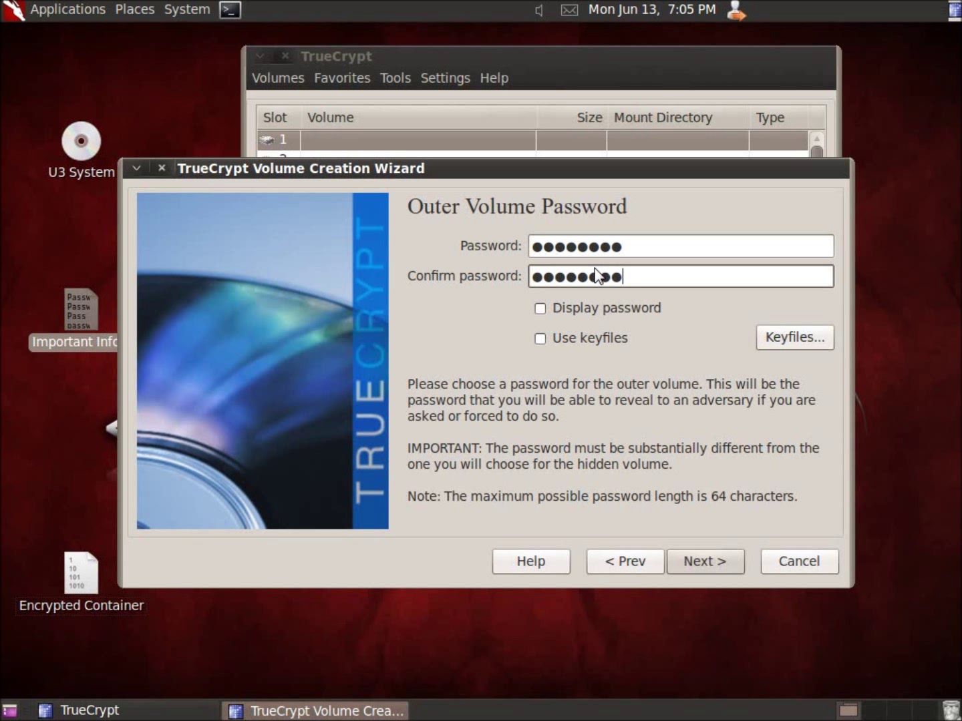
{"action": "left_click", "coordinate": [714, 560]}
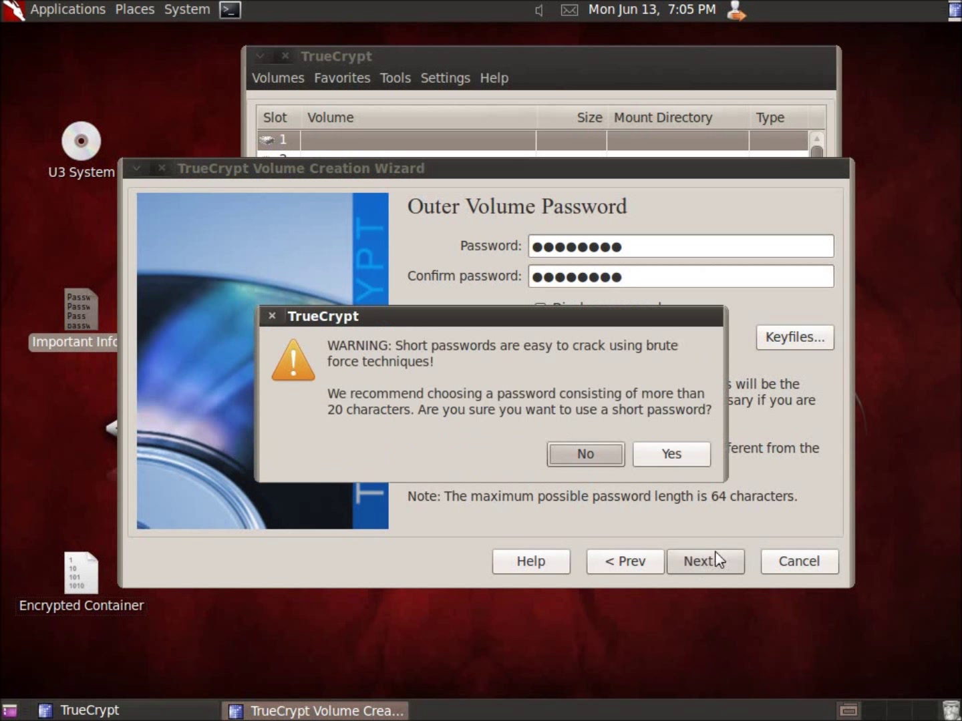
{"action": "left_click", "coordinate": [672, 455]}
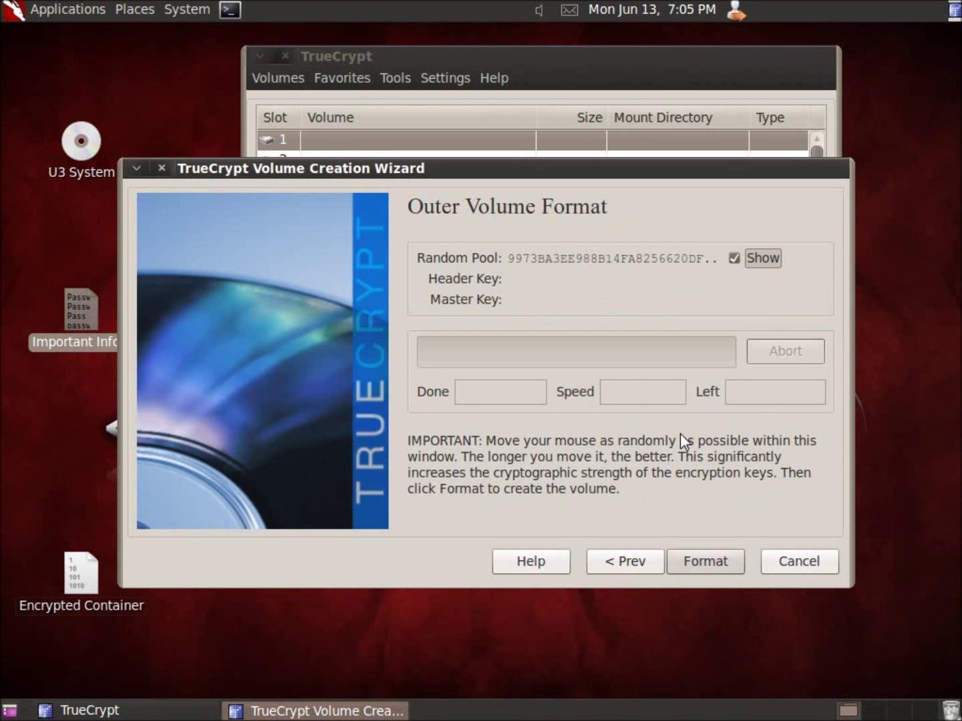
Step: Format the 2 GB outer volume and let it be scanned for hidden-volume space
{"action": "left_click", "coordinate": [701, 564]}
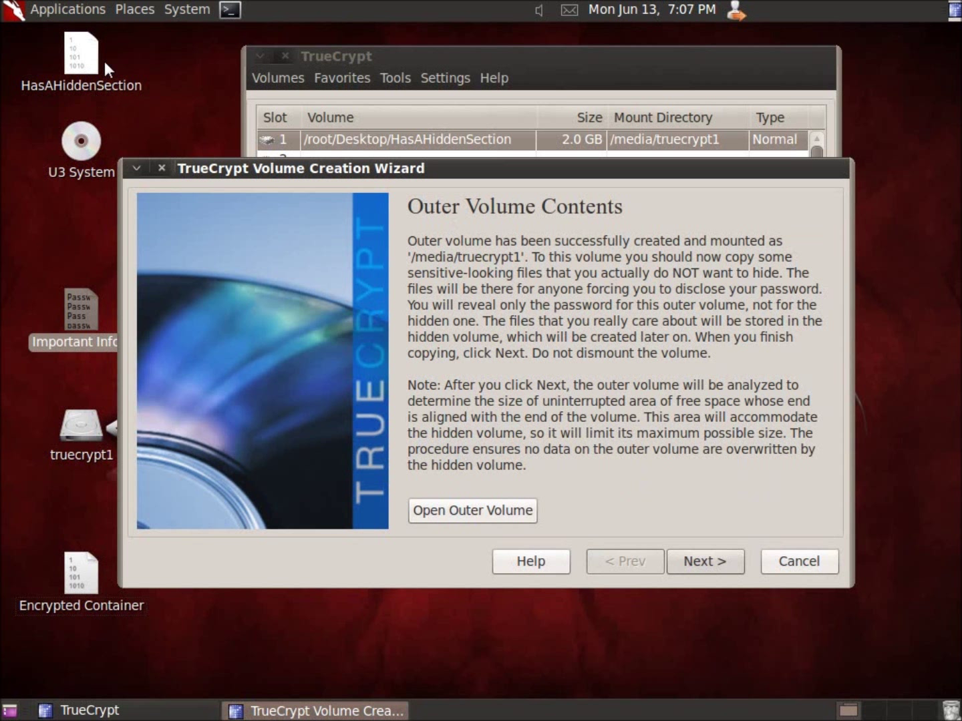
{"action": "left_click", "coordinate": [710, 560]}
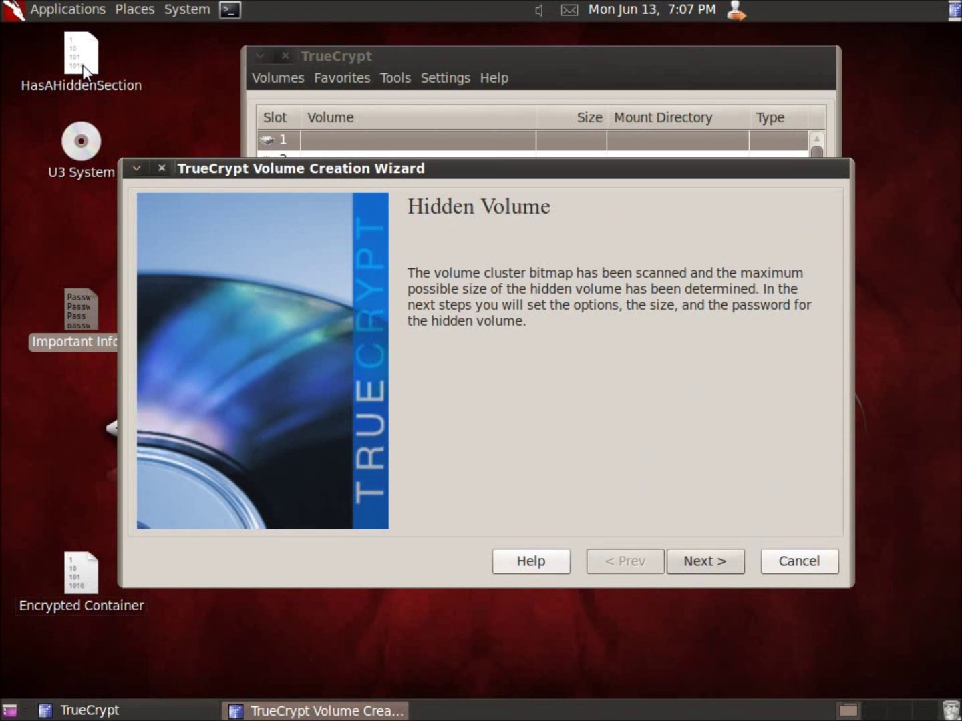
Step: Keep AES with RIPEMD-160 for the hidden volume and size it at 1 GB
{"action": "left_click", "coordinate": [707, 565]}
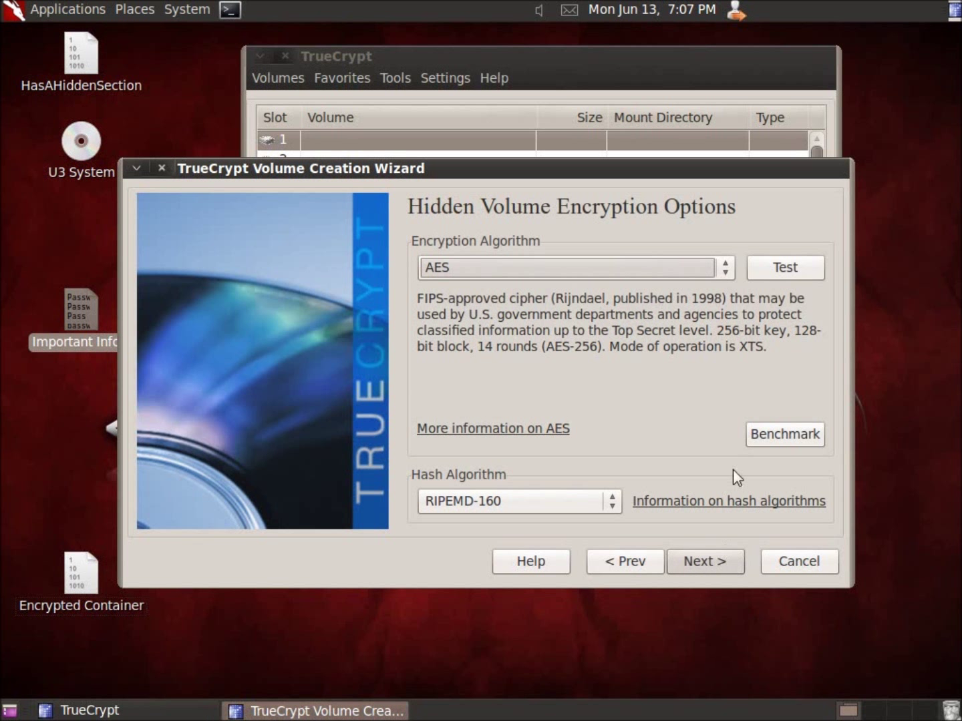
{"action": "left_click", "coordinate": [727, 563]}
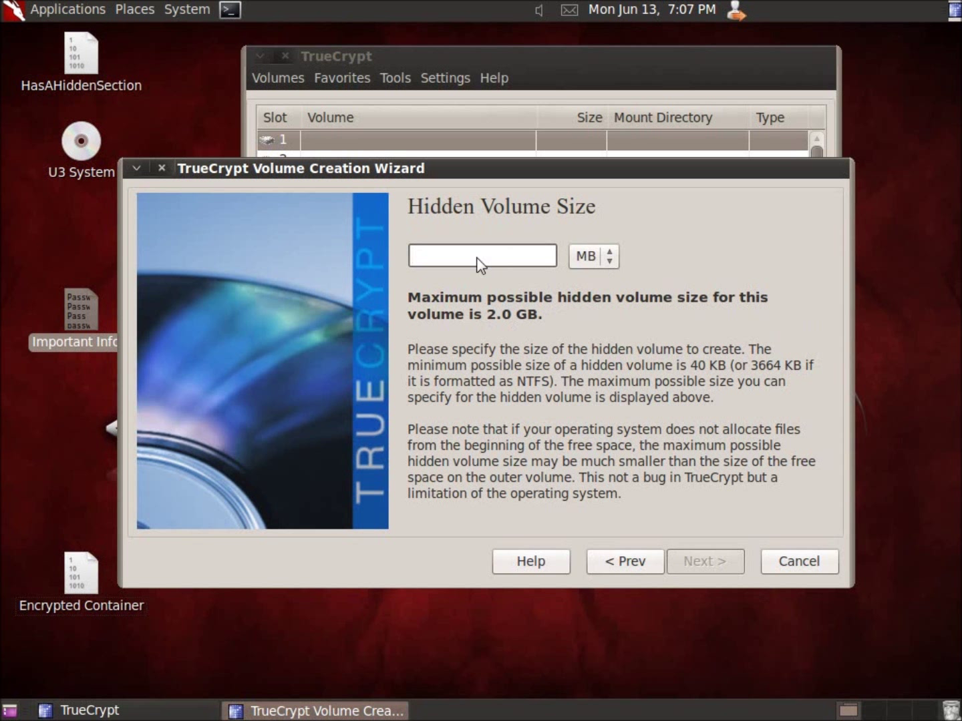
{"action": "type", "text": "1"}
{"action": "left_click", "coordinate": [598, 257]}
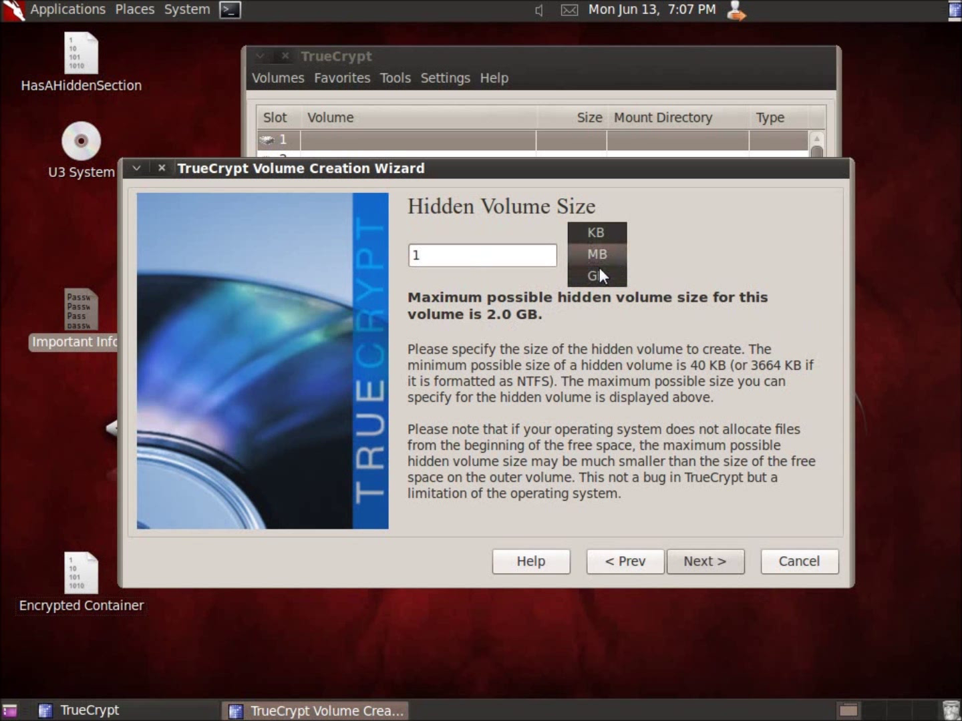
{"action": "left_click", "coordinate": [595, 274]}
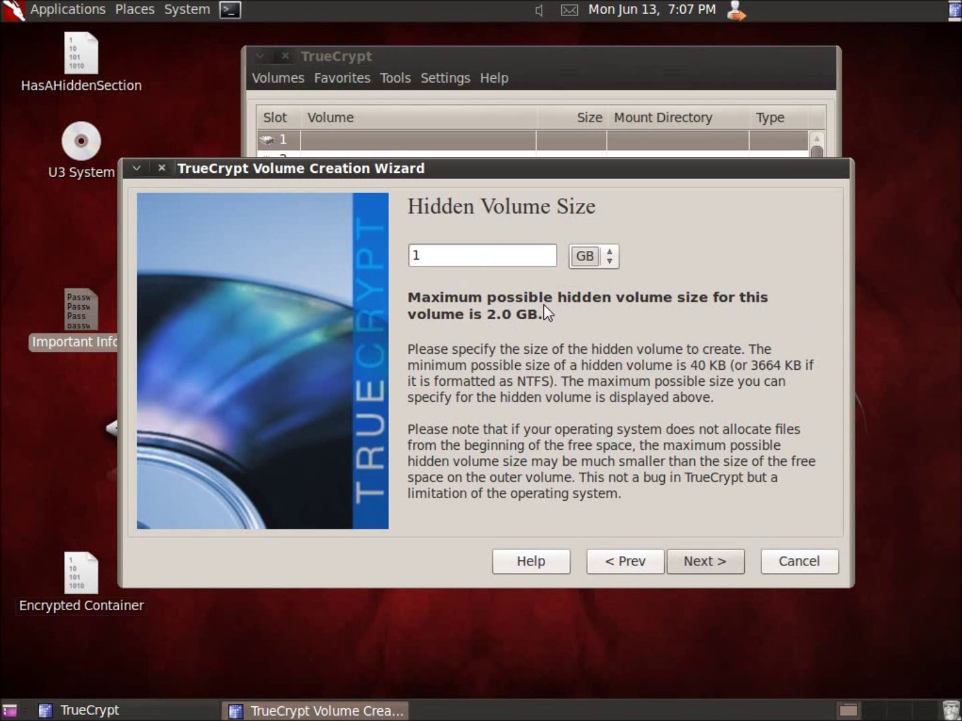
{"action": "left_click", "coordinate": [701, 563]}
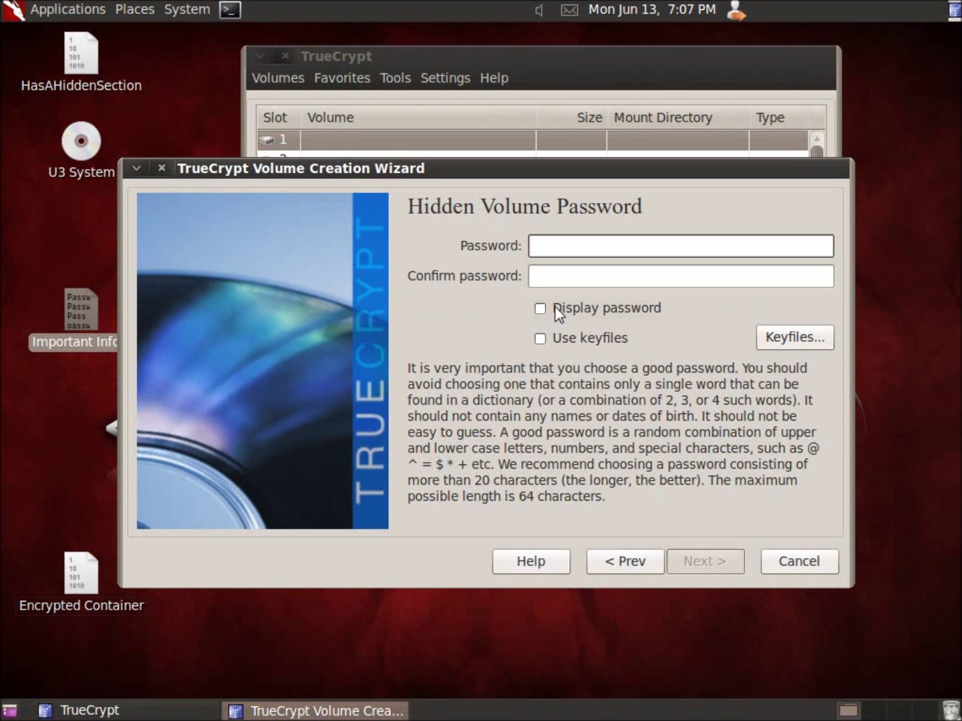
Step: Enter and confirm the hidden volume password, accepting the short-password warning
{"action": "type", "text": "●●●●●●●●●"}
{"action": "key", "text": "Tab"}
{"action": "type", "text": "●●"}
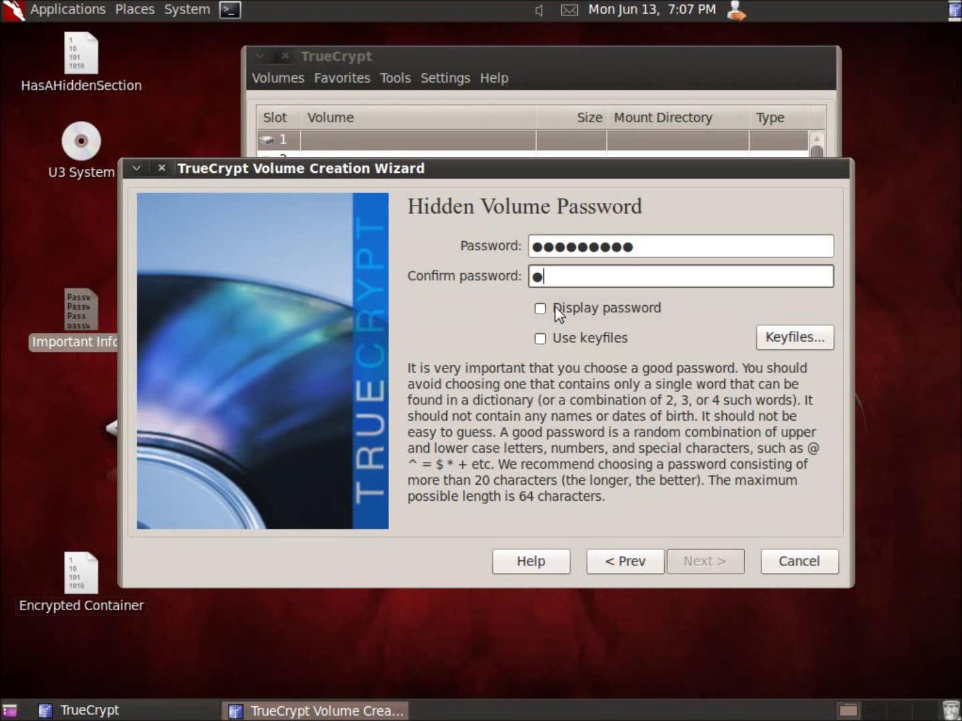
{"action": "type", "text": "●●●●●●"}
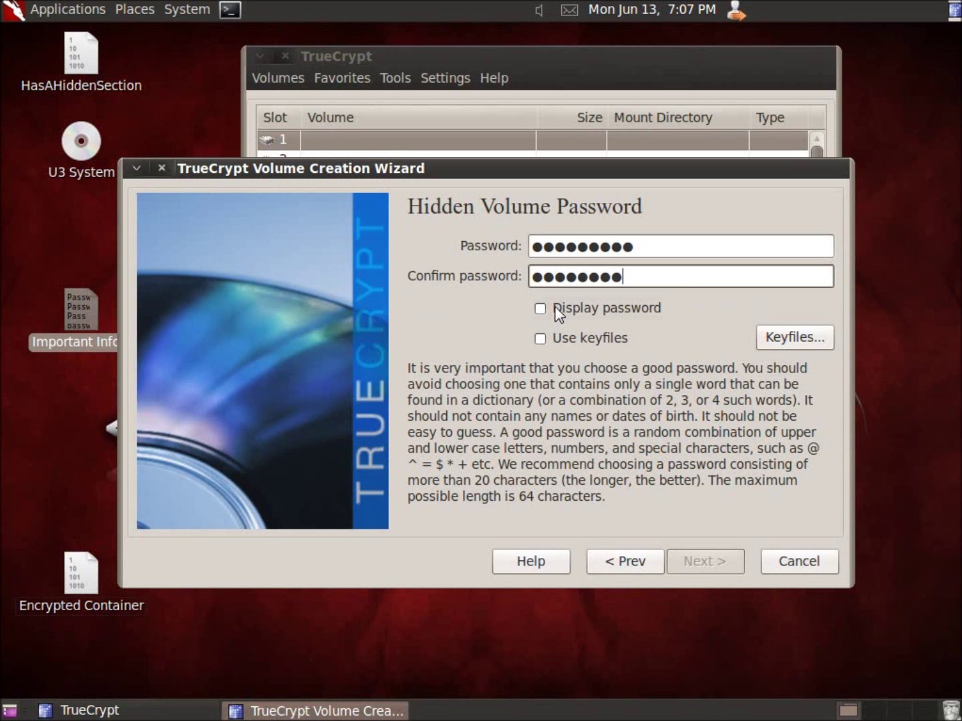
{"action": "type", "text": "●"}
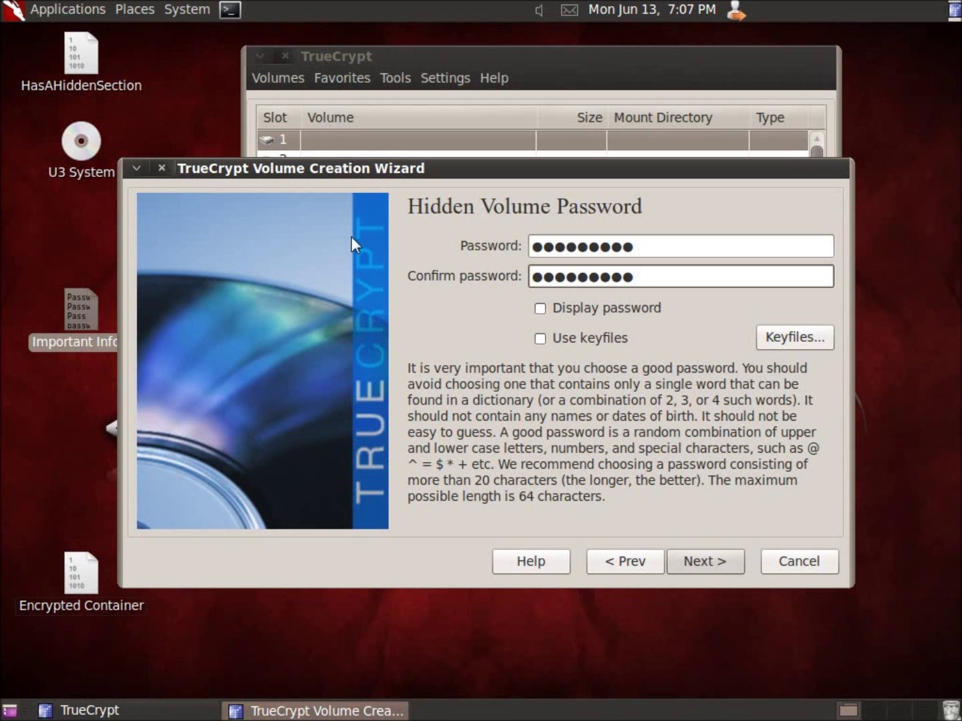
{"action": "left_click", "coordinate": [693, 559]}
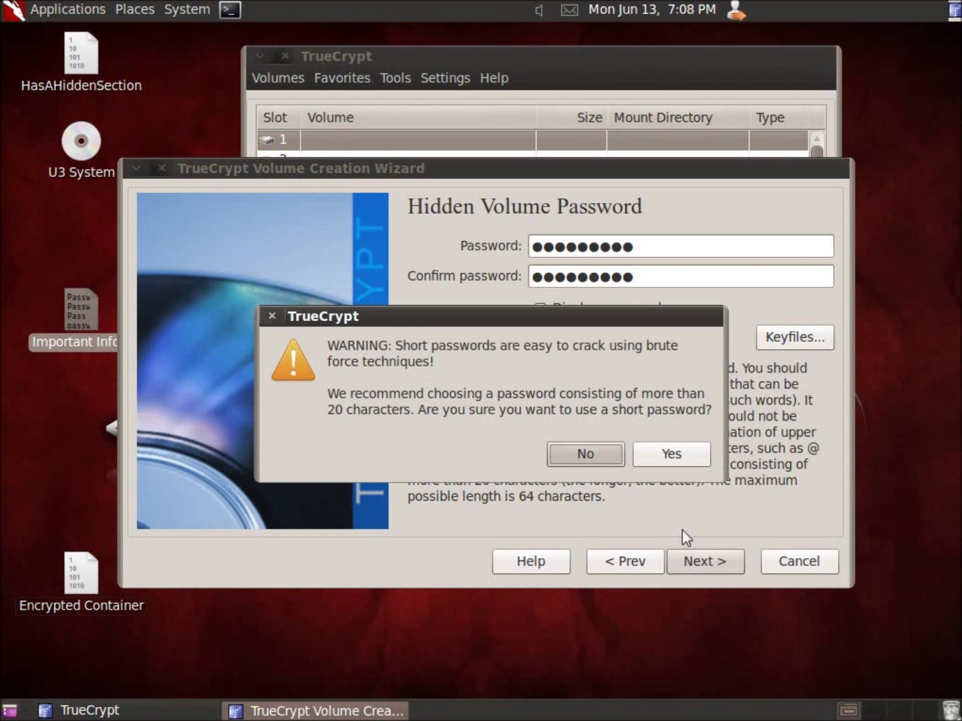
{"action": "left_click", "coordinate": [660, 455]}
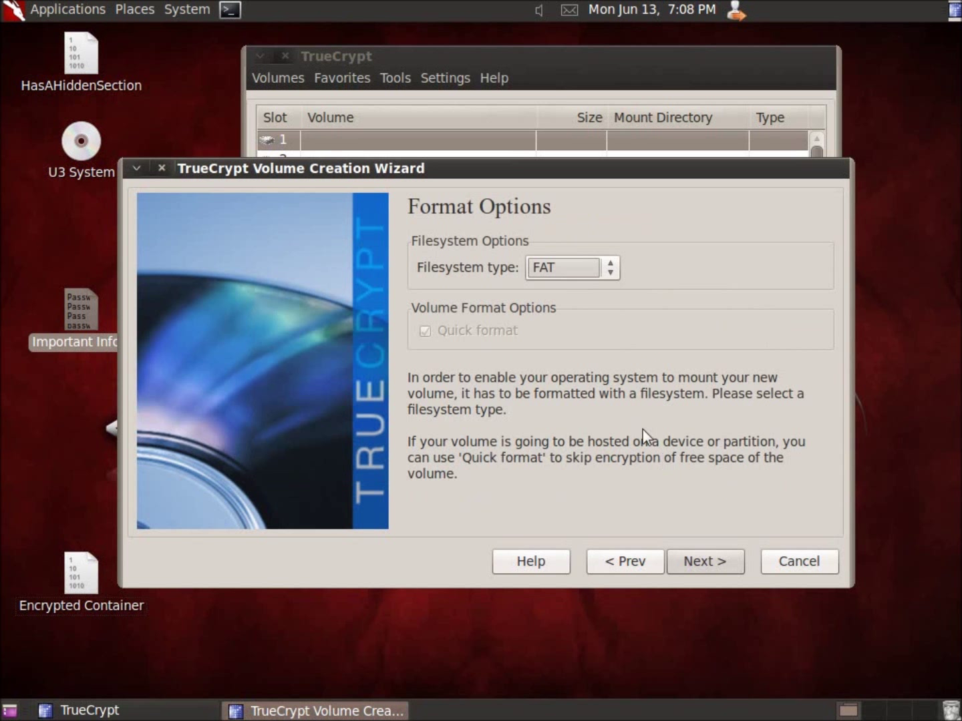
Step: Format the hidden volume as FAT and close the creation wizard
{"action": "left_click", "coordinate": [718, 566]}
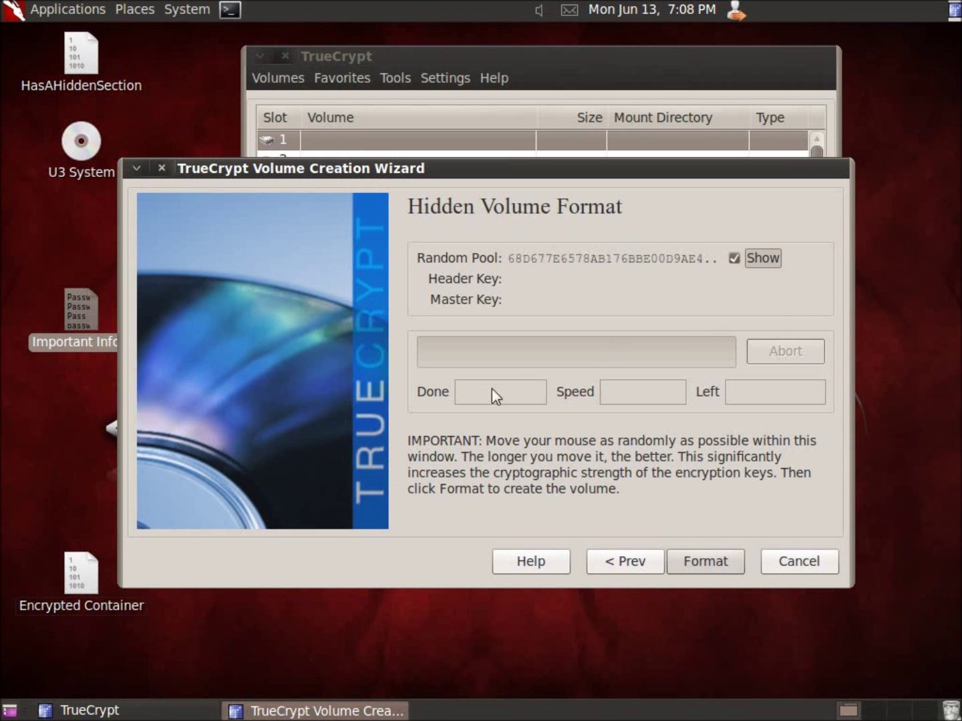
{"action": "left_click", "coordinate": [701, 569]}
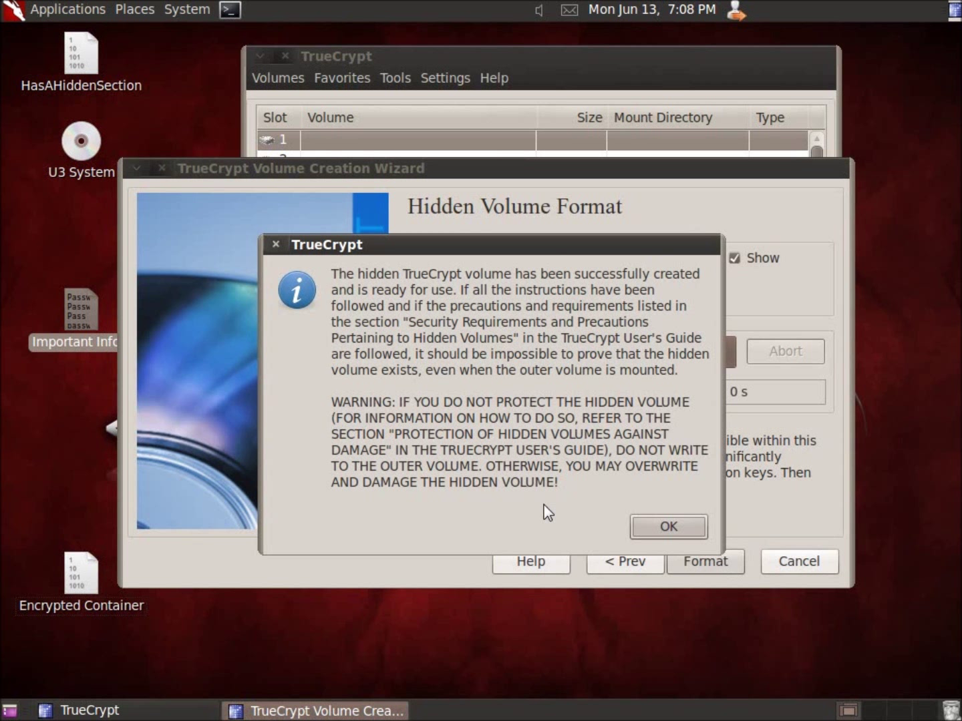
{"action": "left_click", "coordinate": [677, 533]}
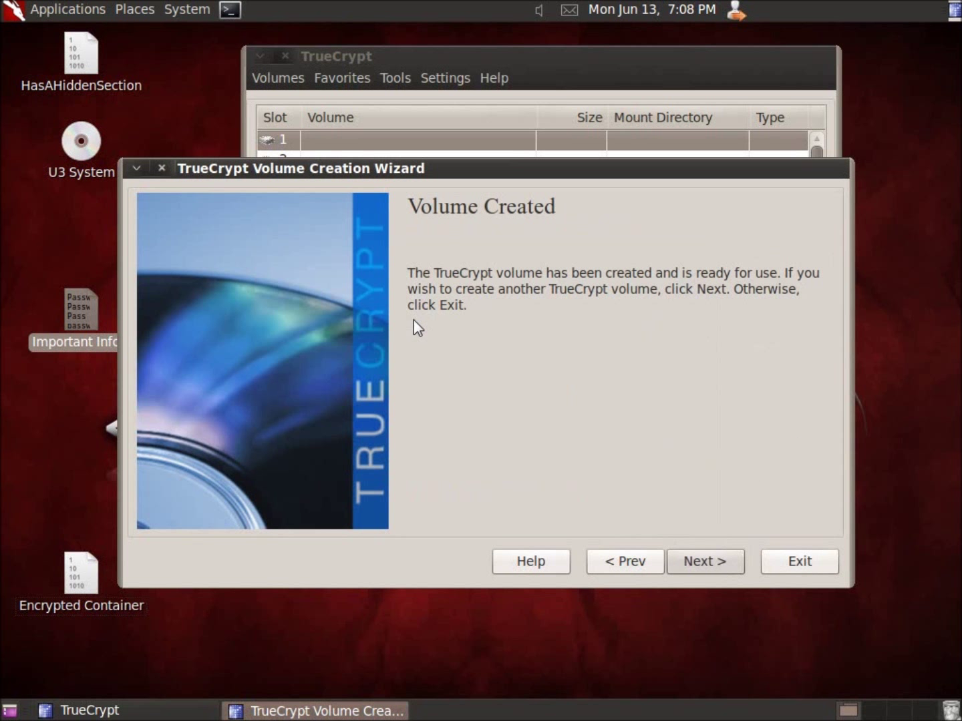
{"action": "left_click", "coordinate": [810, 556]}
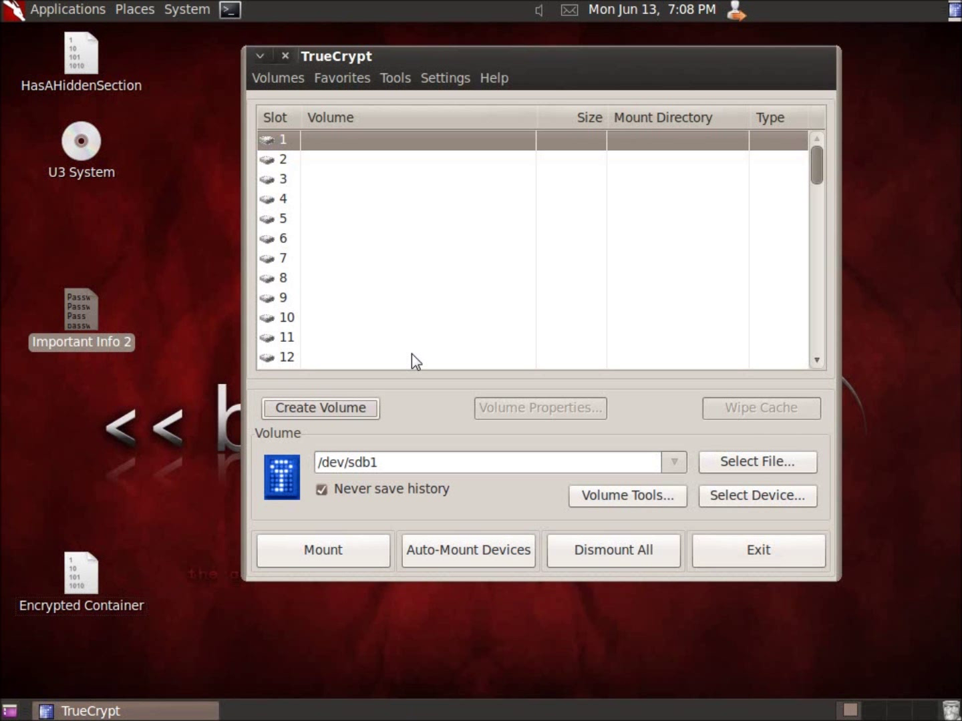
Step: Select /root/Desktop/HasAHiddenSection as the TrueCrypt volume file to mount
{"action": "left_click", "coordinate": [77, 69]}
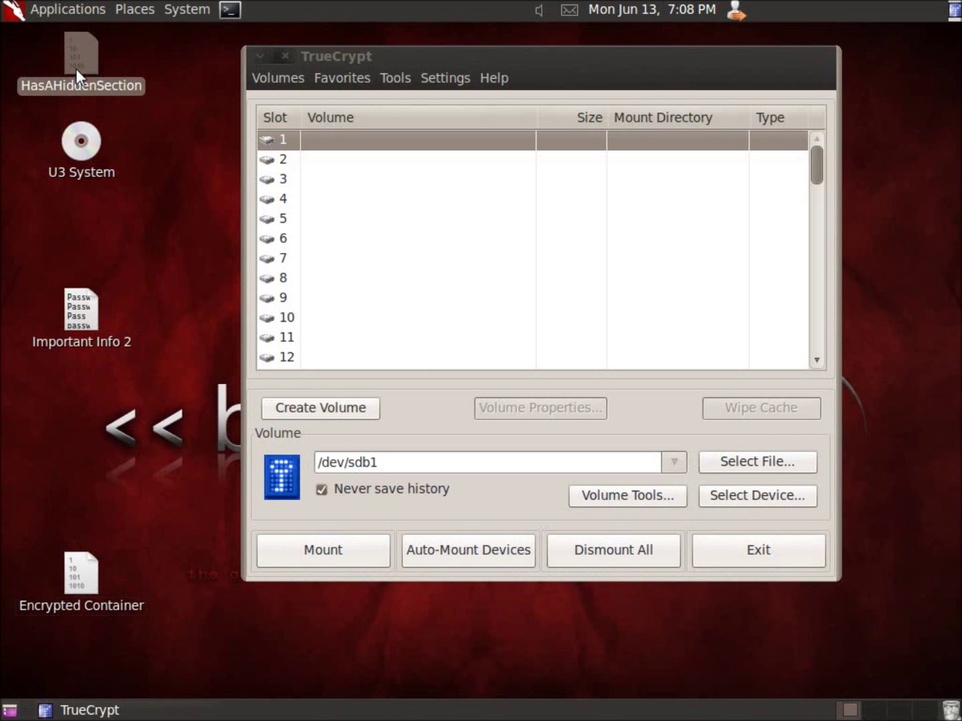
{"action": "left_click", "coordinate": [748, 461]}
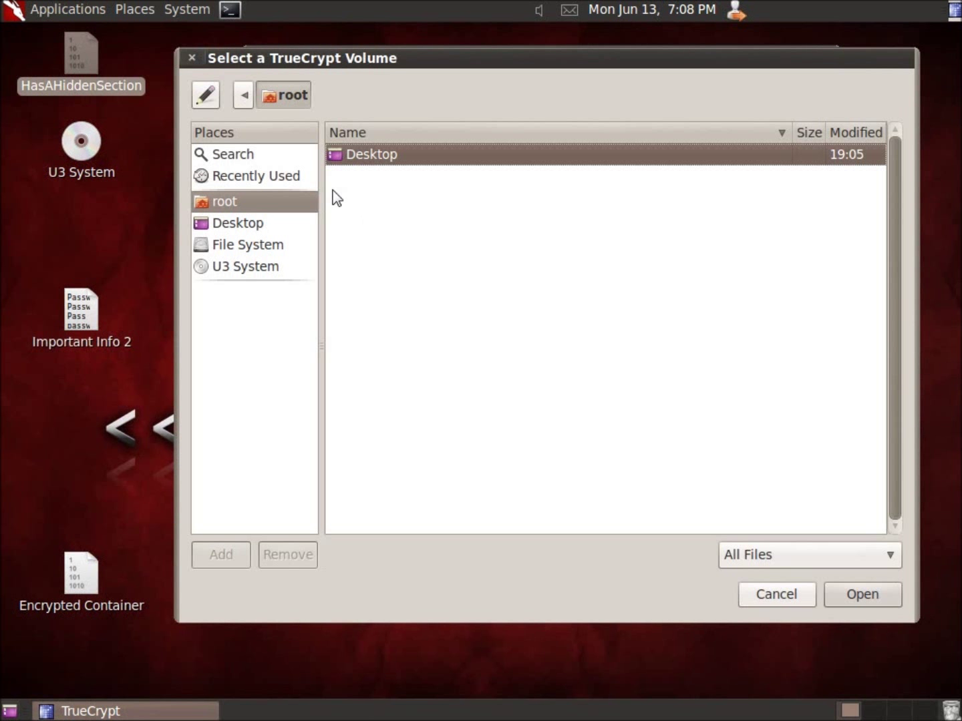
{"action": "double_click", "coordinate": [351, 160]}
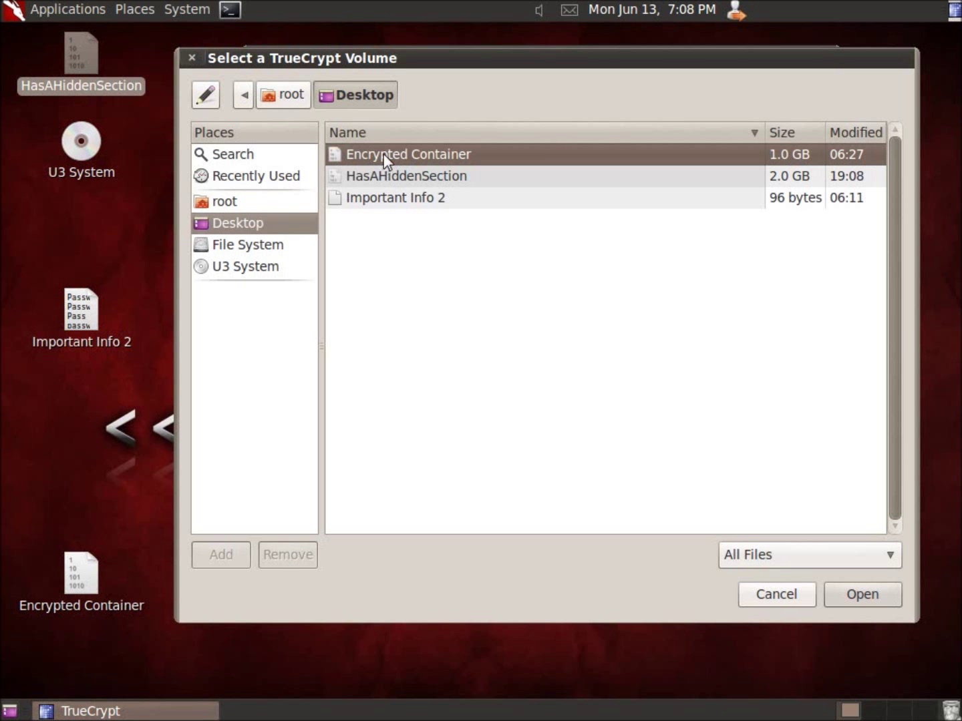
{"action": "left_click", "coordinate": [378, 176]}
{"action": "left_click", "coordinate": [838, 599]}
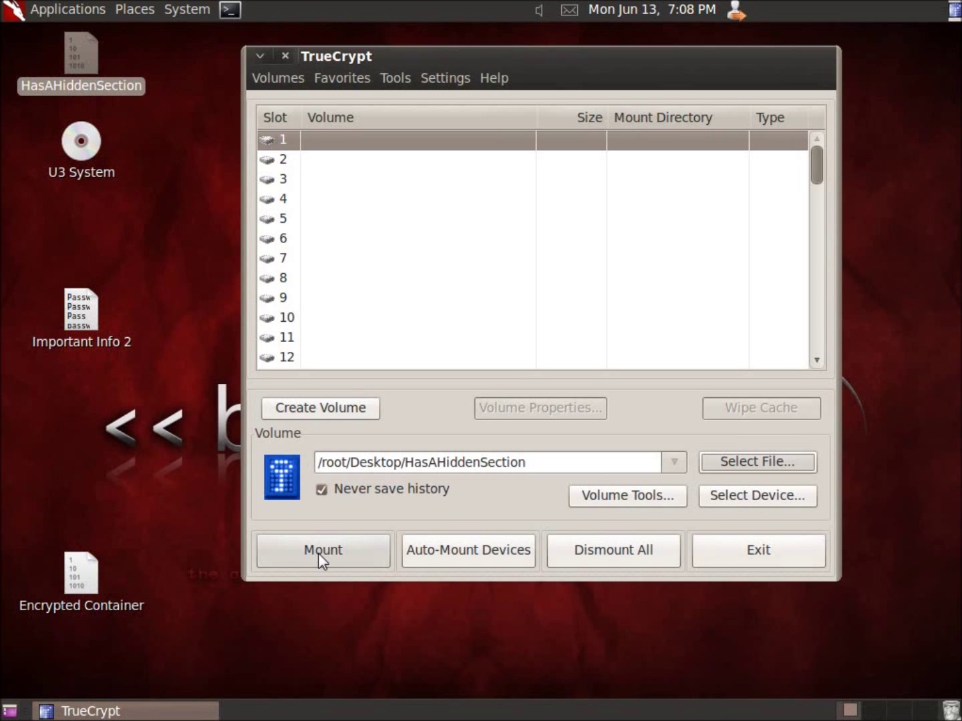
Step: Mount it at /media/truecrypt1 as the 2.0 GB outer volume with the outer password
{"action": "left_click", "coordinate": [321, 551]}
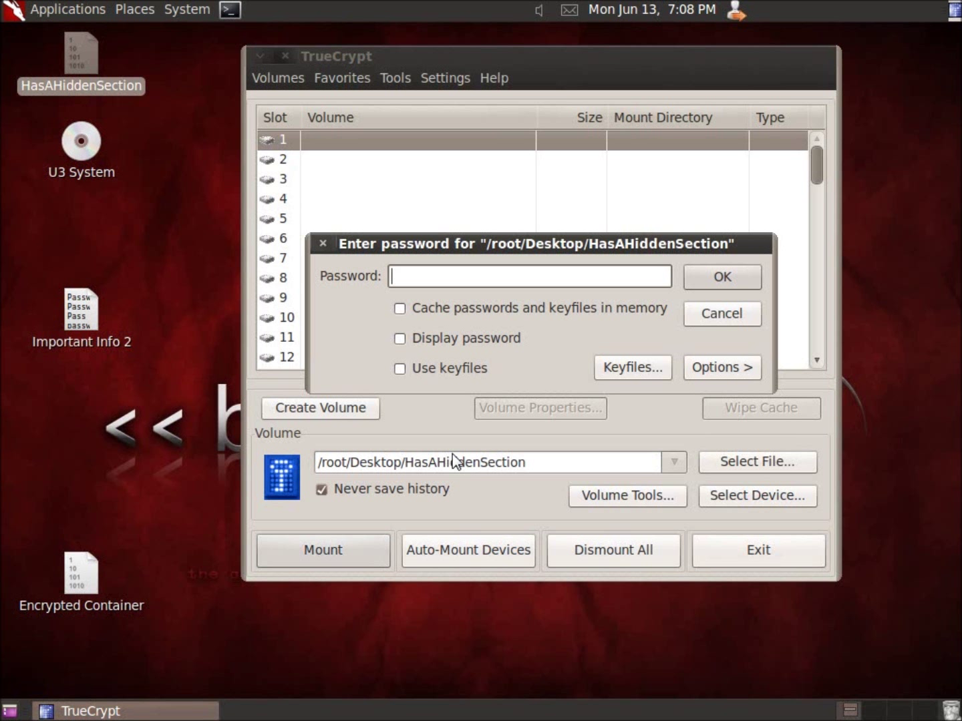
{"action": "type", "text": "********"}
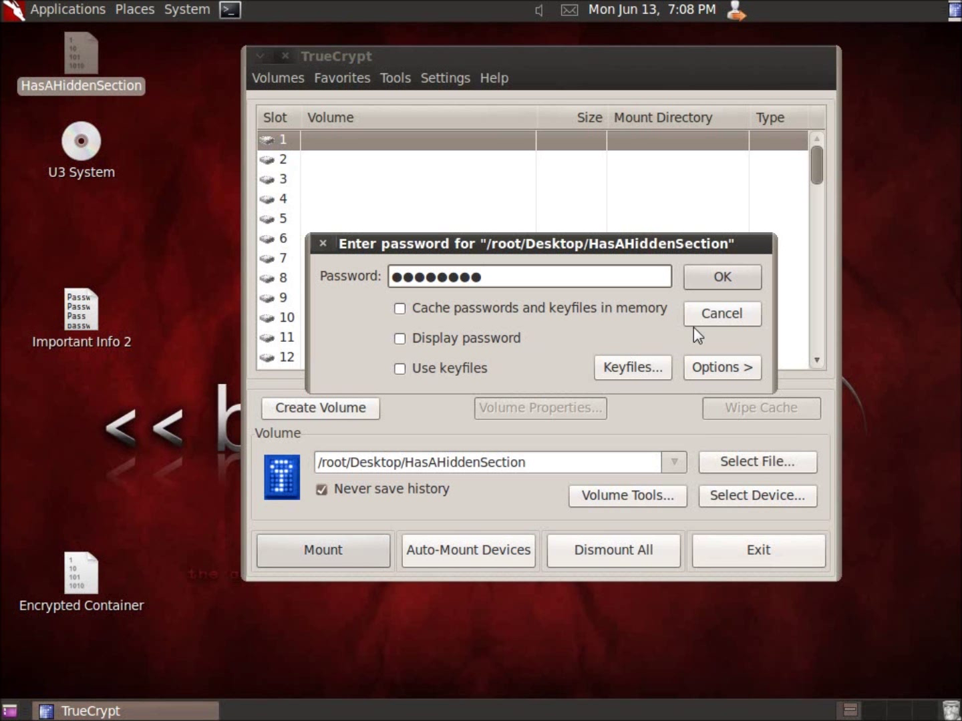
{"action": "left_click", "coordinate": [720, 283]}
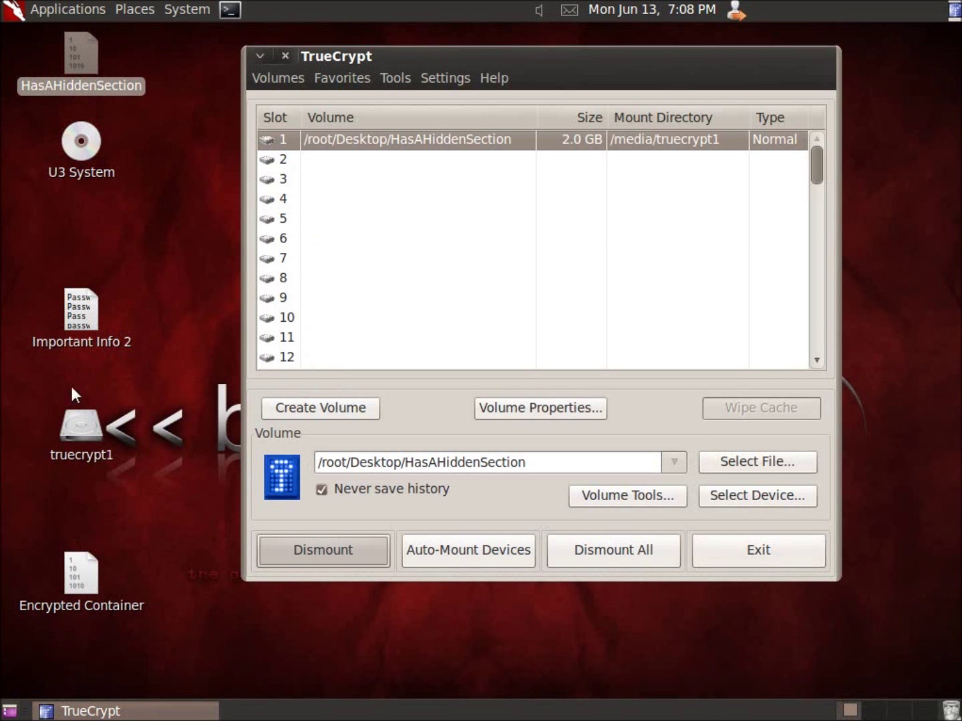
Step: Copy Important Info 2 into the truecrypt1 outer volume, close its window, and dismount it
{"action": "double_click", "coordinate": [79, 430]}
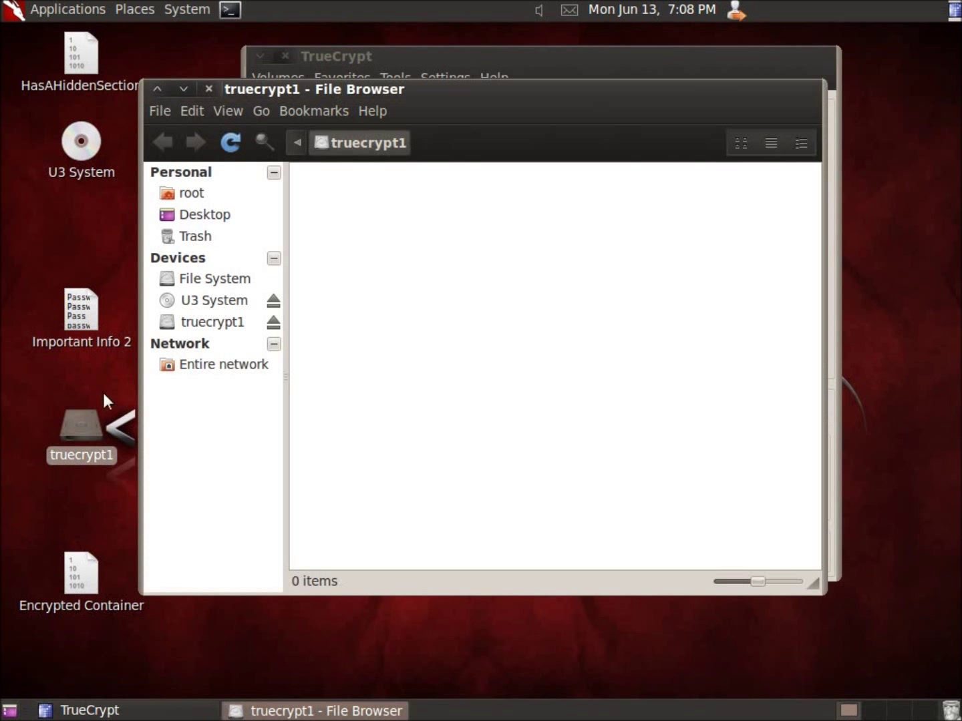
{"action": "left_click", "coordinate": [93, 323]}
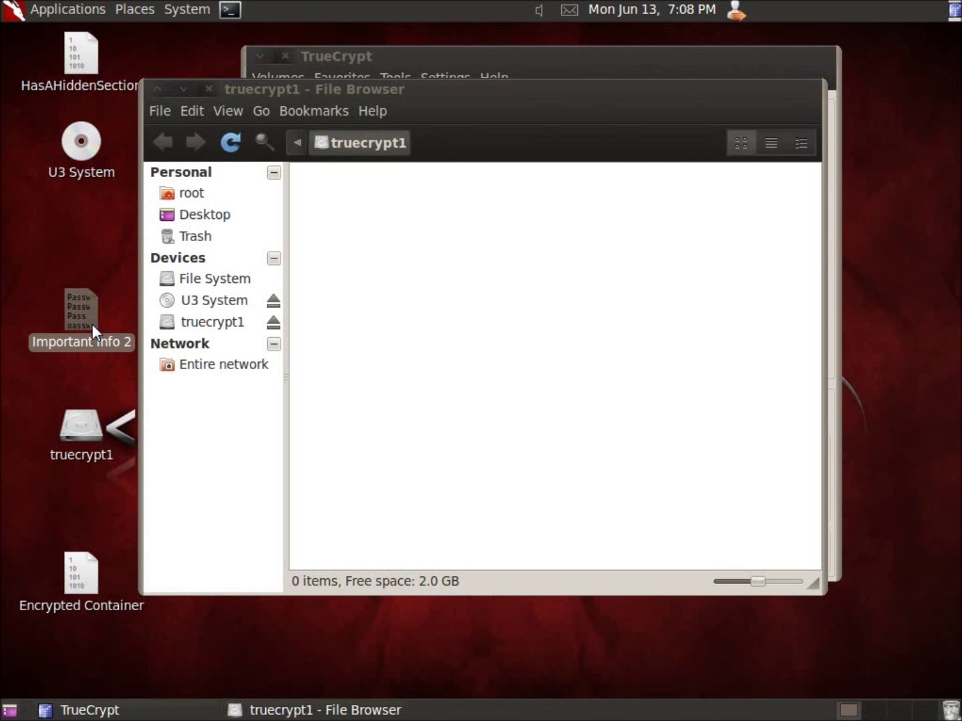
{"action": "left_click", "coordinate": [388, 325]}
{"action": "key", "text": "ctrl+v"}
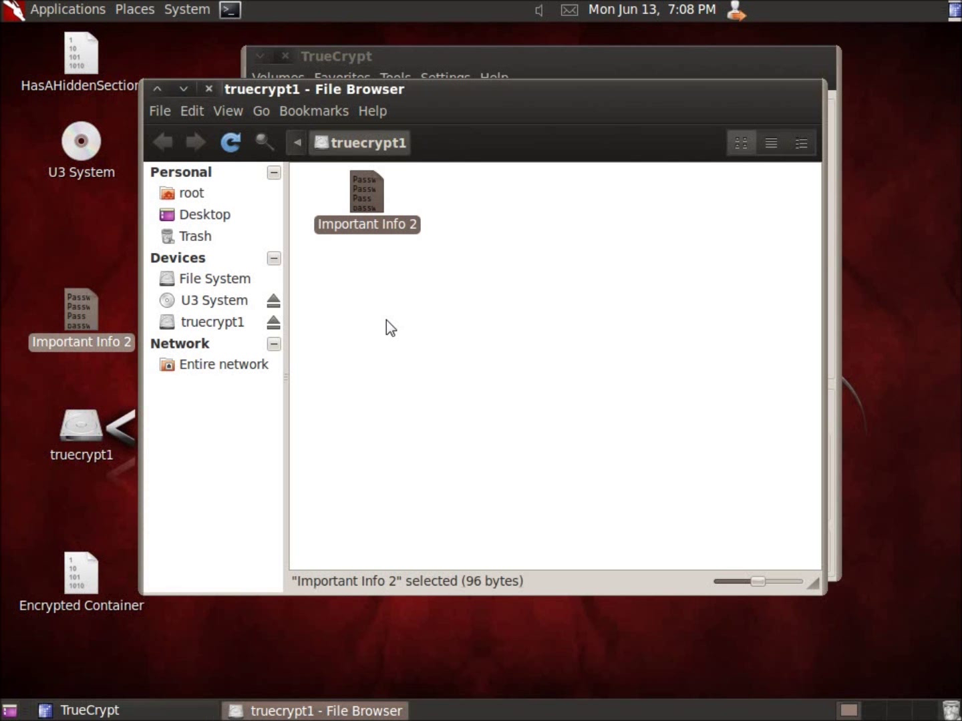
{"action": "left_click", "coordinate": [208, 89]}
{"action": "left_click", "coordinate": [332, 549]}
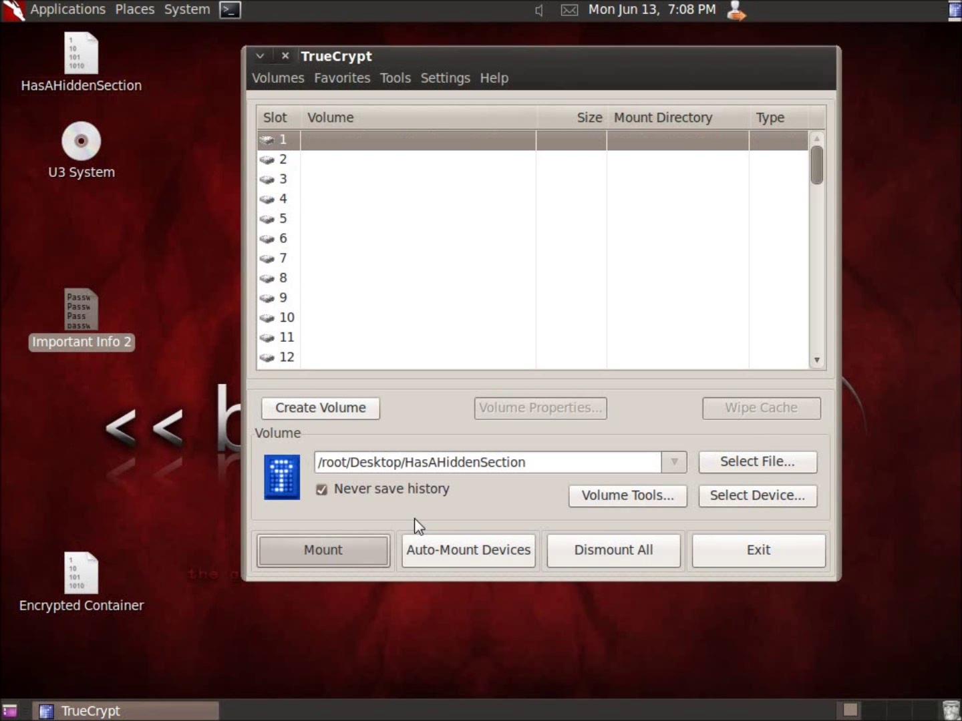
Step: Mount HasAHiddenSection's 1023 MB hidden volume at /media/truecrypt1 using the hidden volume password
{"action": "left_click", "coordinate": [74, 82]}
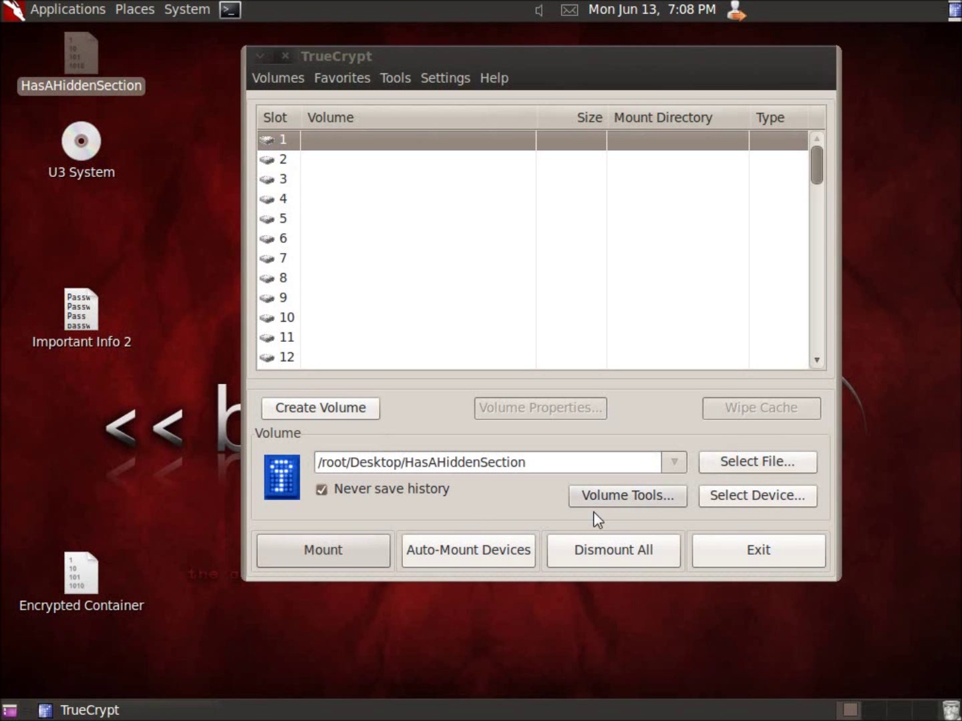
{"action": "left_click", "coordinate": [303, 558]}
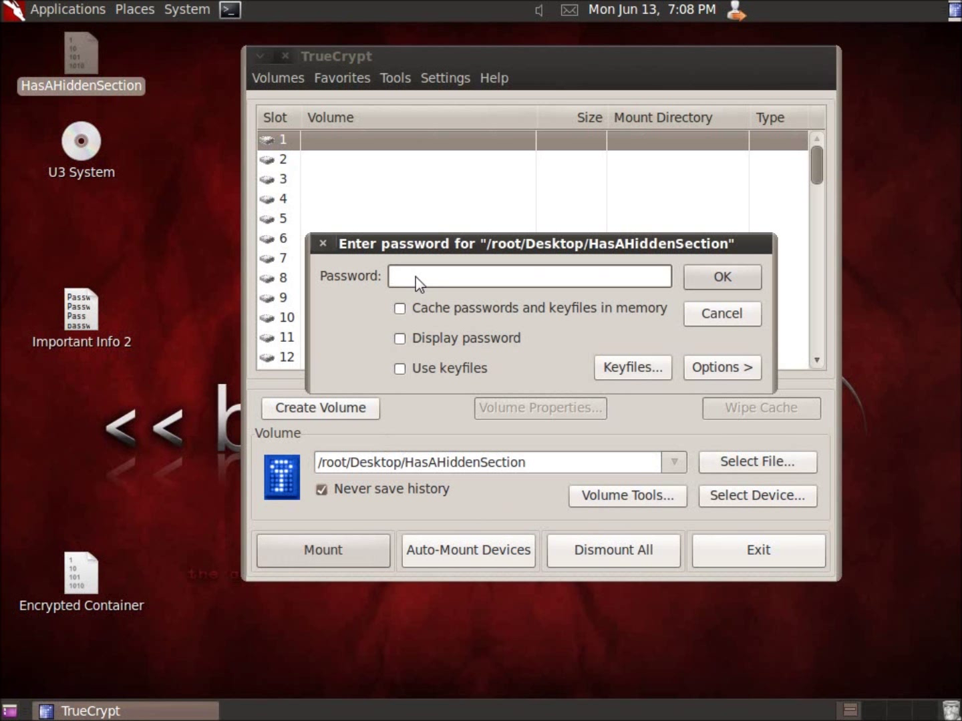
{"action": "type", "text": "********"}
{"action": "left_click", "coordinate": [722, 280]}
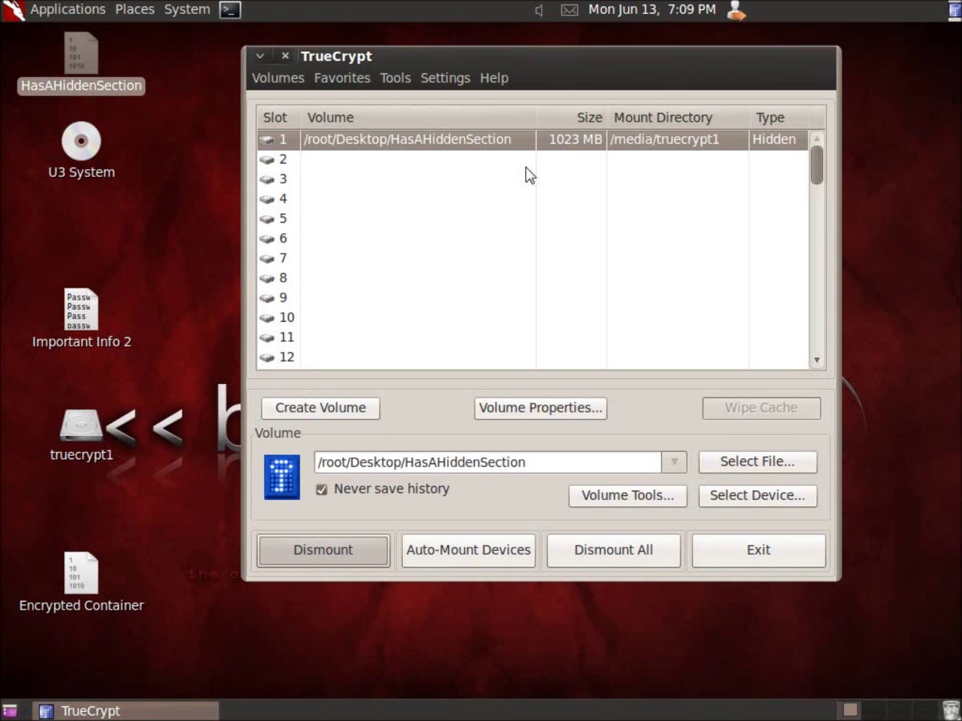
Step: Open the hidden truecrypt1 volume and paste a copy of Important Info 2 into it
{"action": "double_click", "coordinate": [82, 448]}
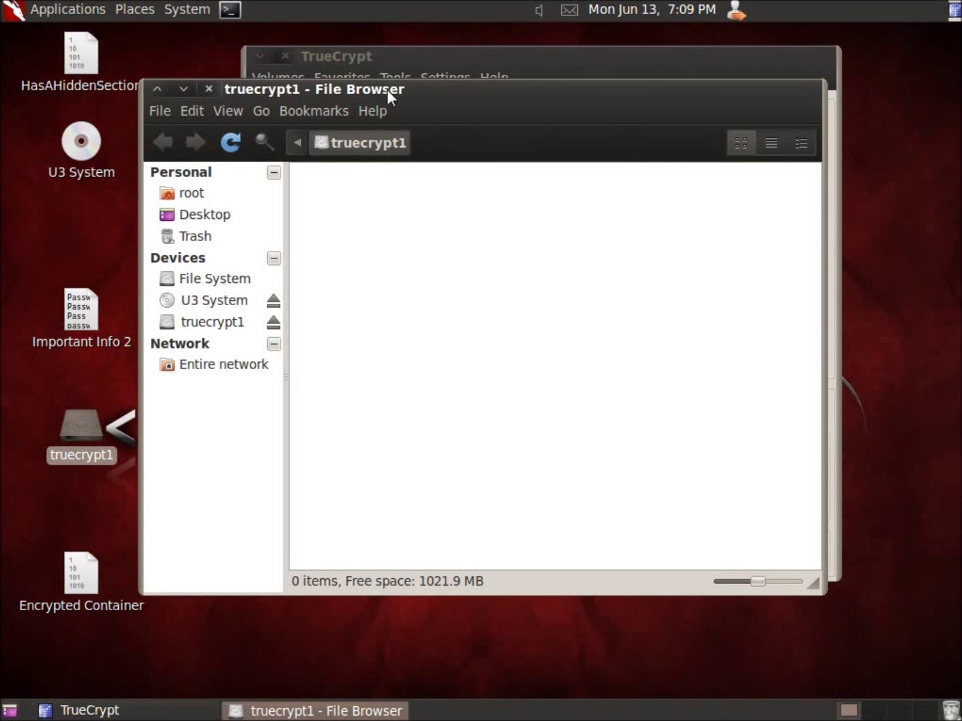
{"action": "left_click_drag", "start_coordinate": [387, 90], "coordinate": [422, 75]}
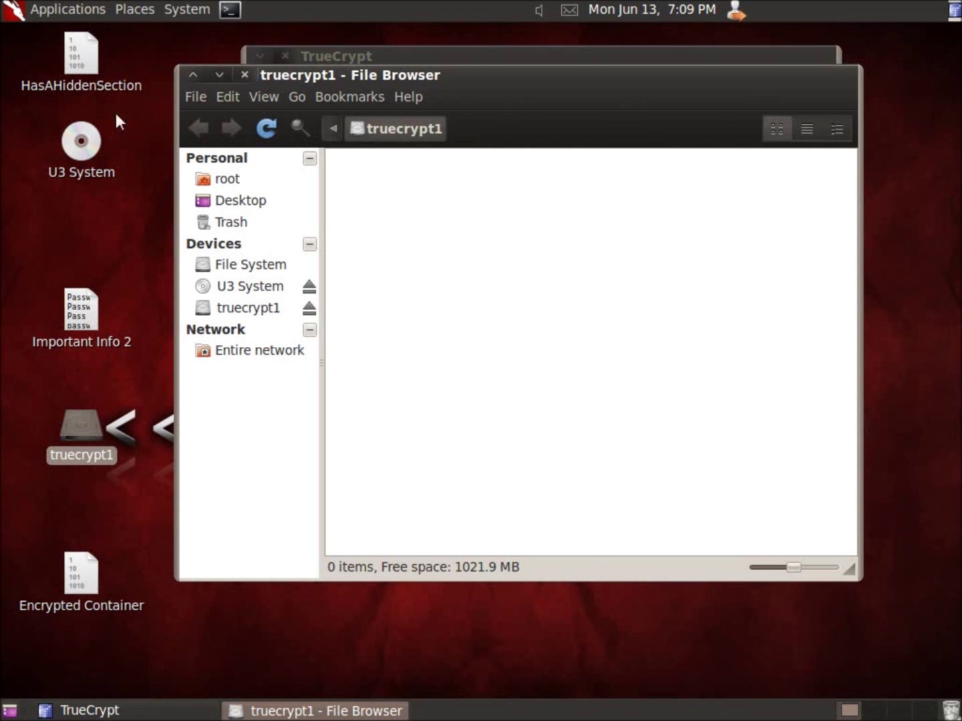
{"action": "left_click", "coordinate": [85, 310]}
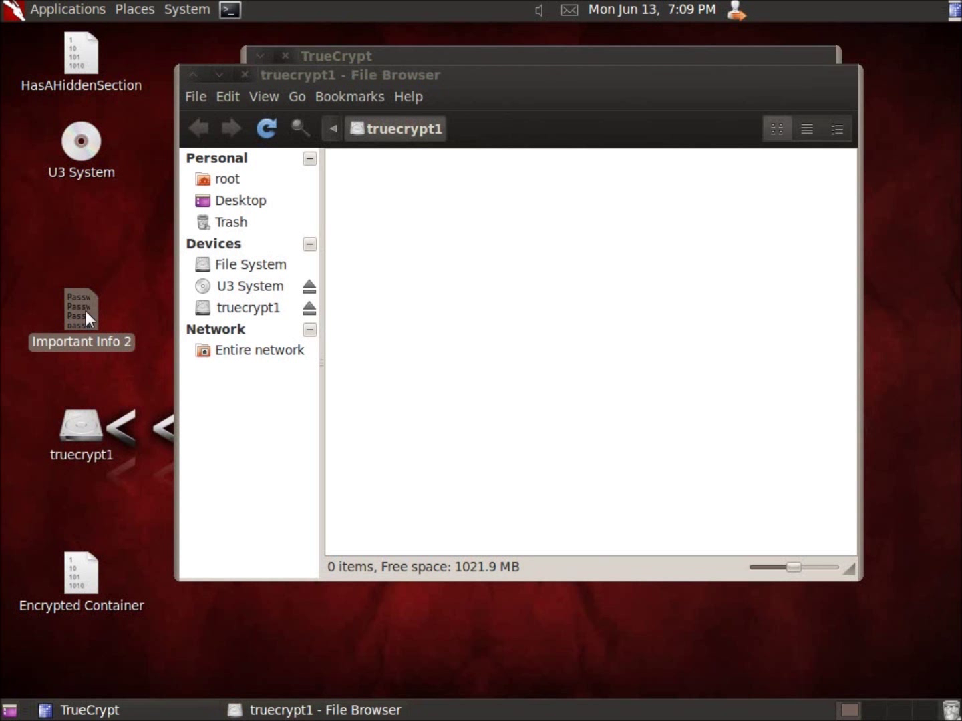
{"action": "left_click", "coordinate": [432, 336]}
{"action": "key", "text": "ctrl+v"}
Step: Rename the copy to 'TOP SECRET' and close the hidden volume's window
{"action": "right_click", "coordinate": [392, 212]}
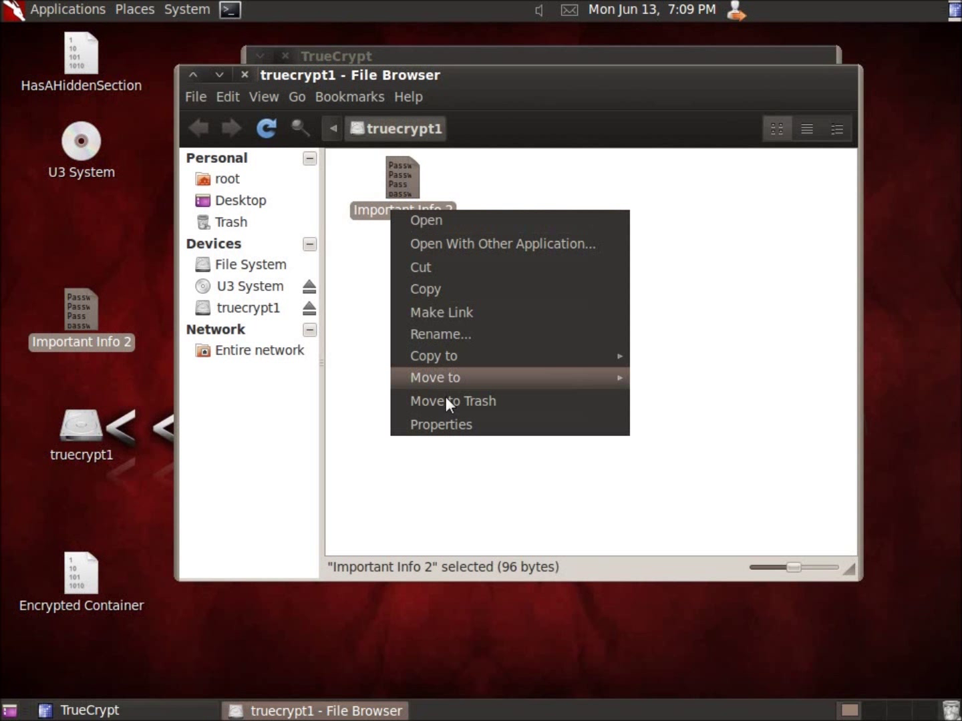
{"action": "left_click", "coordinate": [448, 334]}
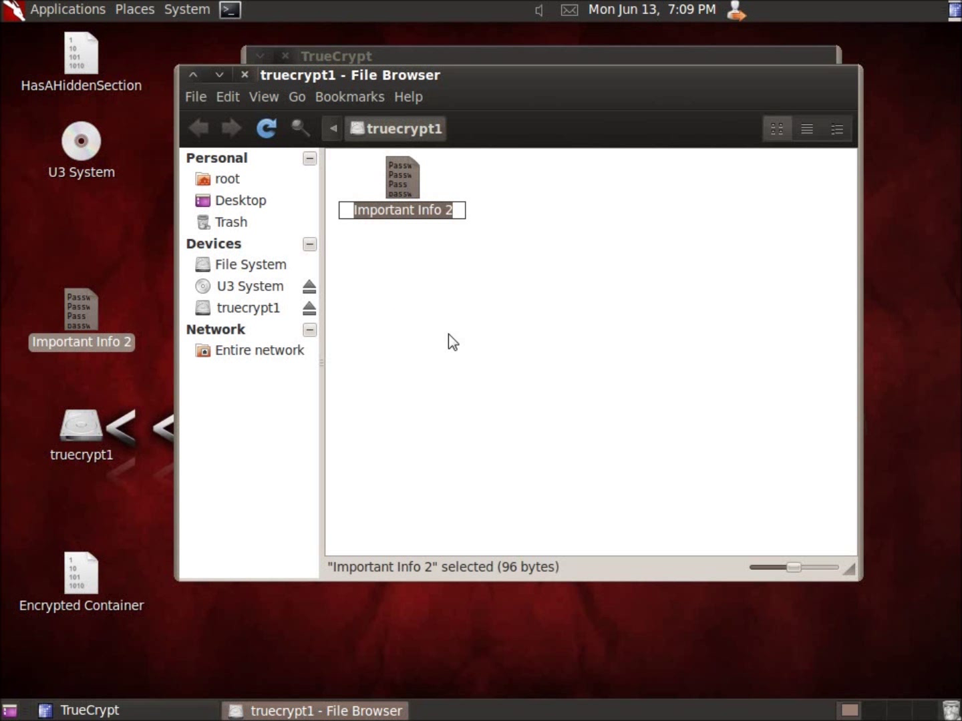
{"action": "type", "text": "TOP SECRET"}
{"action": "key", "text": "Return"}
{"action": "left_click", "coordinate": [448, 334]}
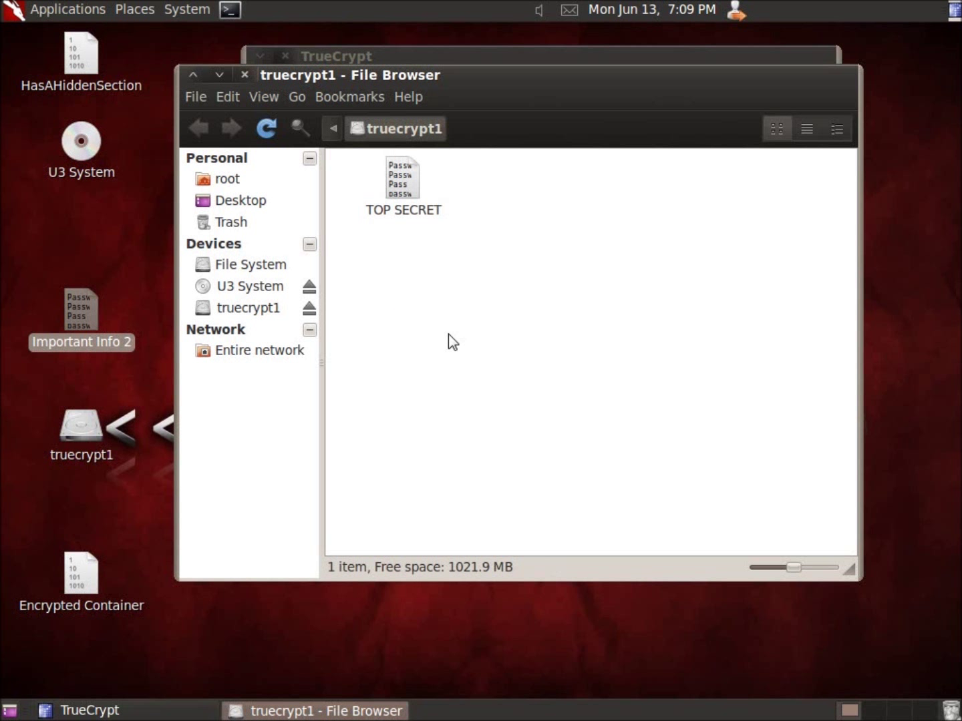
{"action": "left_click", "coordinate": [244, 75]}
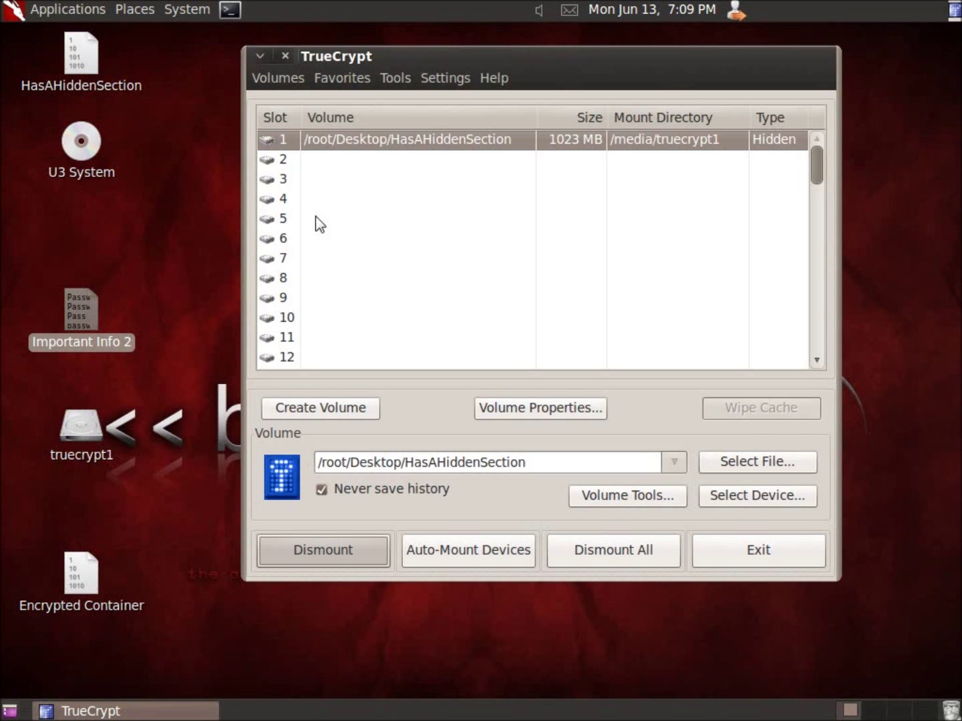
Step: Dismount the hidden volume, then remount the outer volume and view its contents
{"action": "left_click", "coordinate": [324, 549]}
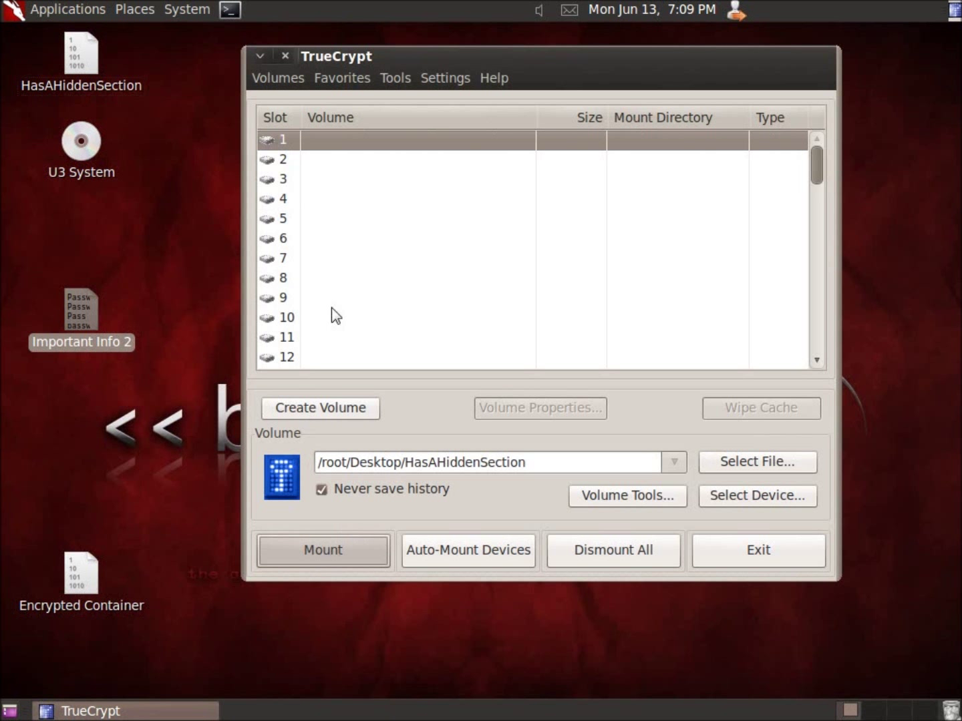
{"action": "left_click", "coordinate": [326, 548]}
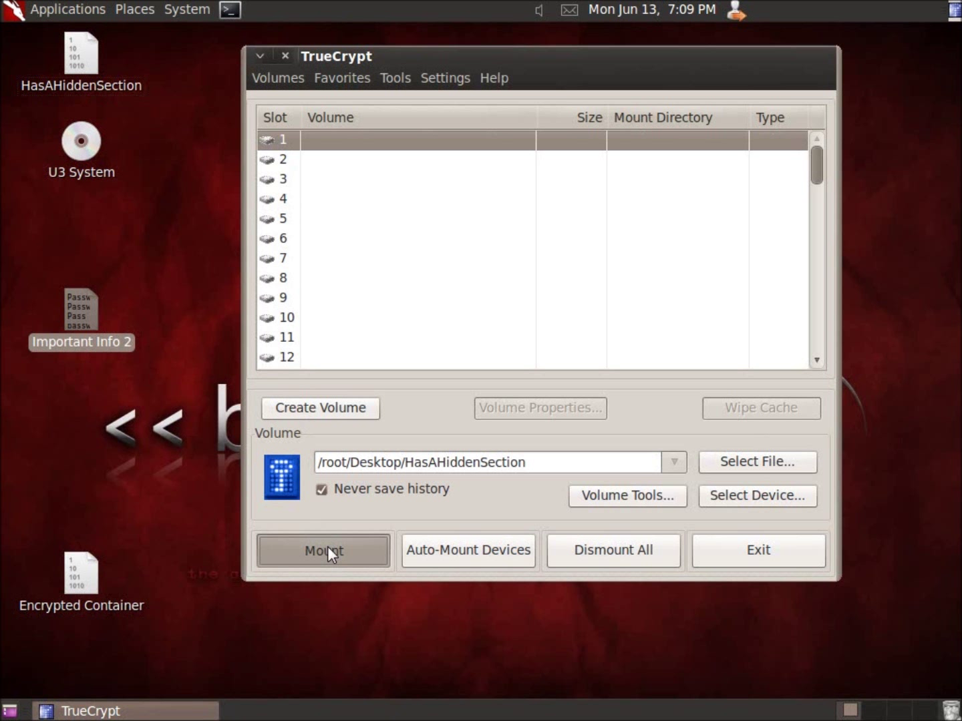
{"action": "type", "text": "••••••••"}
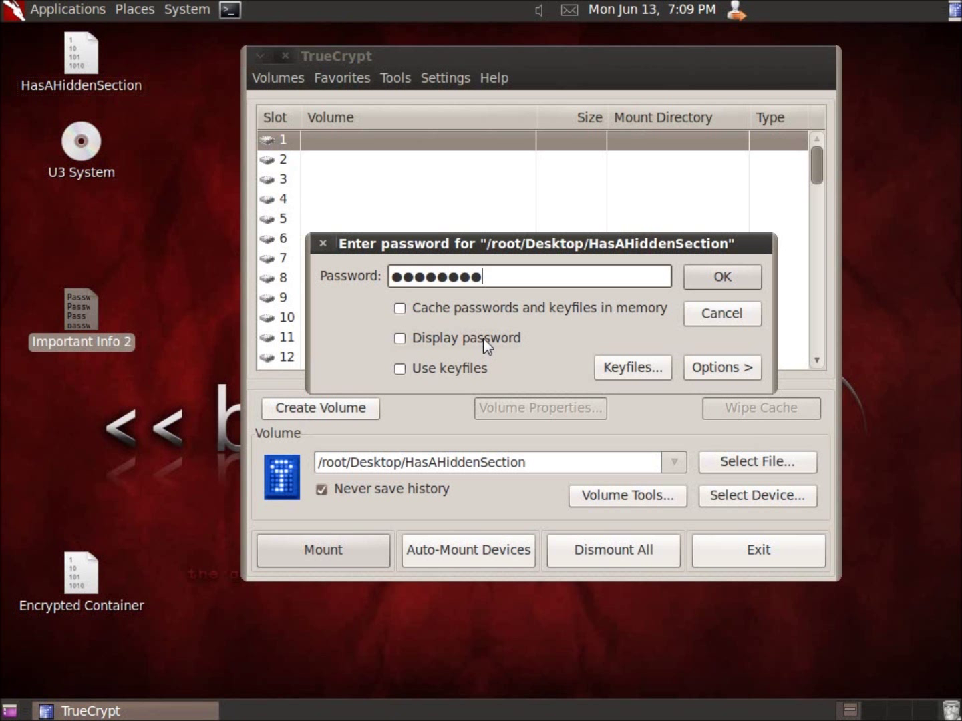
{"action": "left_click", "coordinate": [701, 283]}
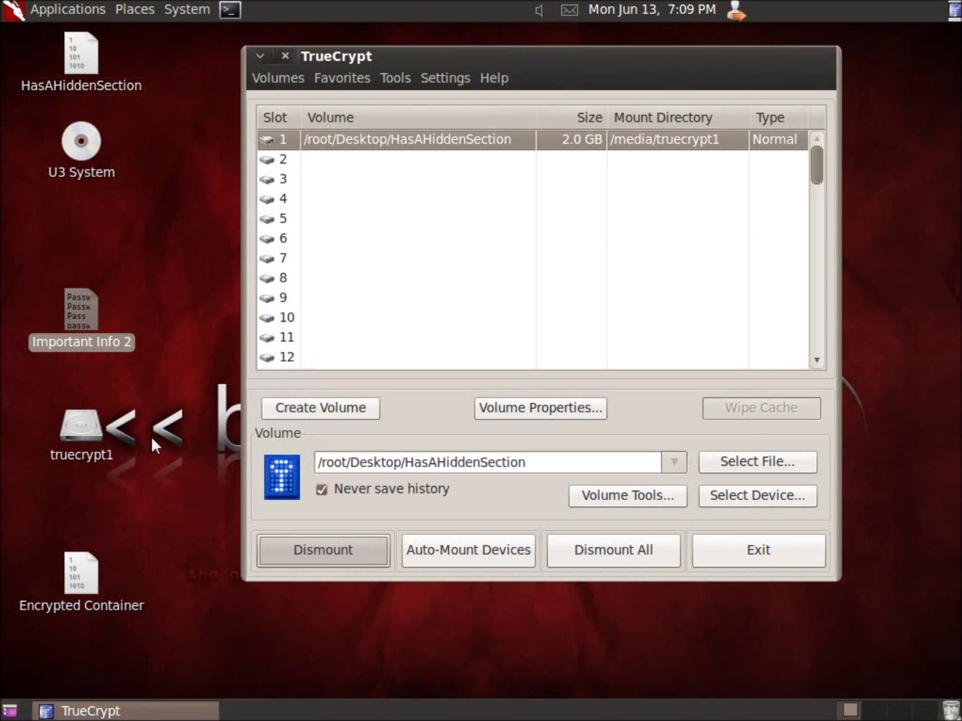
{"action": "left_click", "coordinate": [91, 430]}
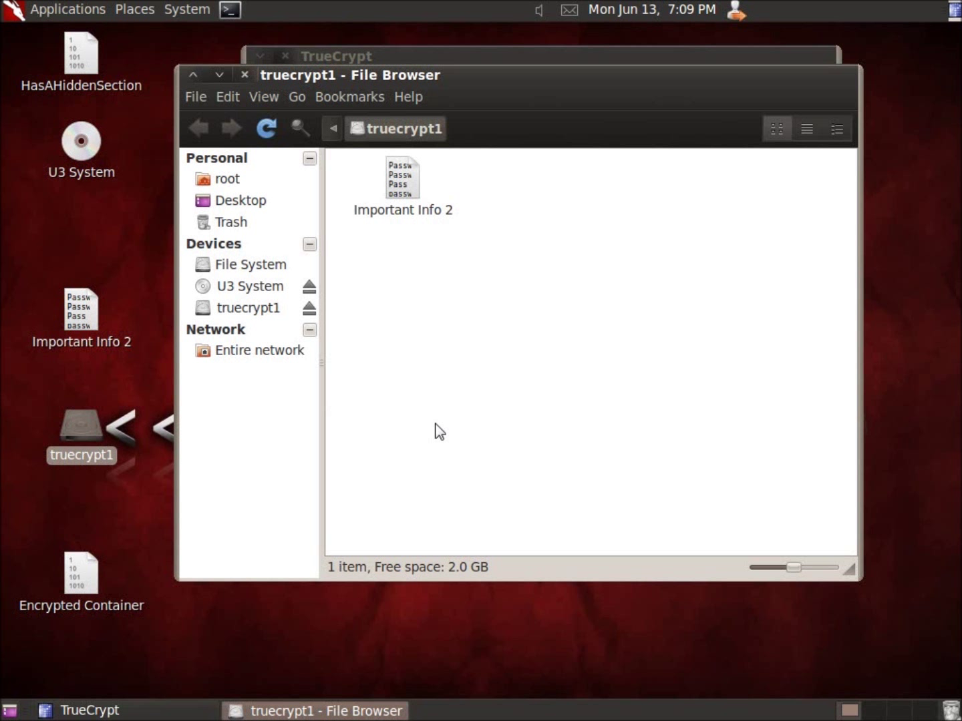
{"action": "left_click", "coordinate": [91, 579]}
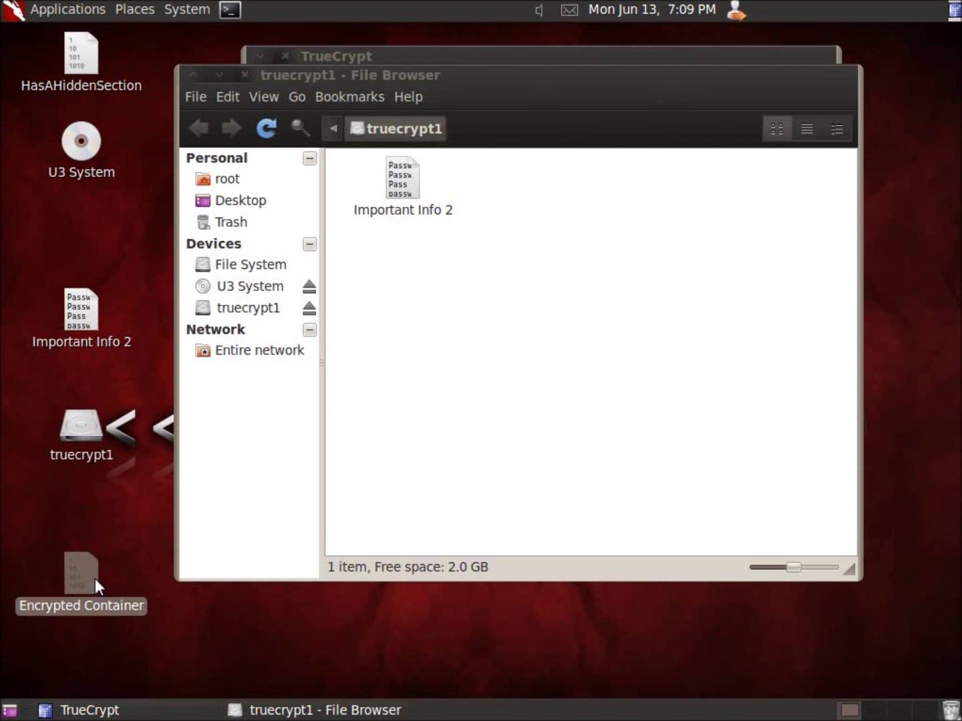